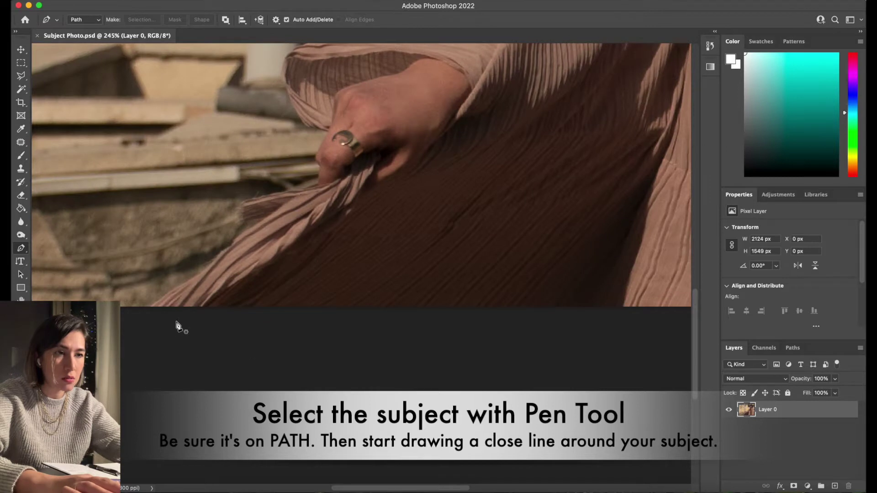
- Start a Pen tool path at the photo's lower edge and trace the garment's outstretched hem up to the hand
left_click(151, 308)
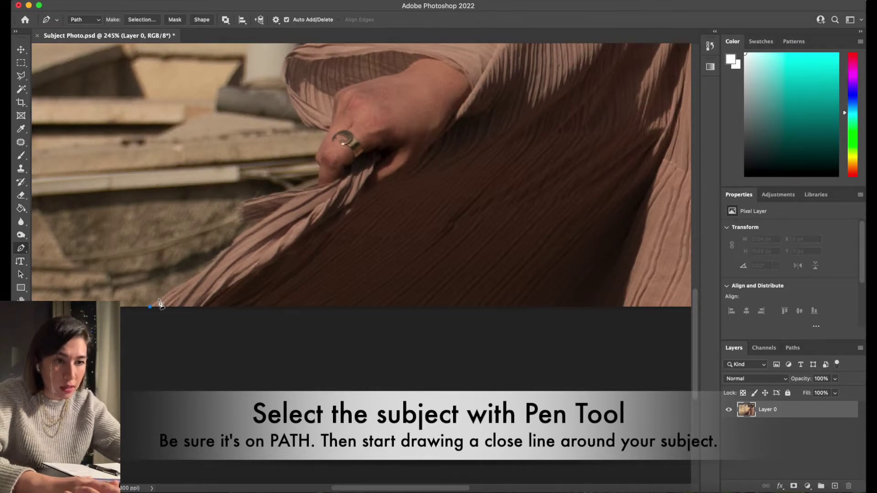
left_click(233, 248)
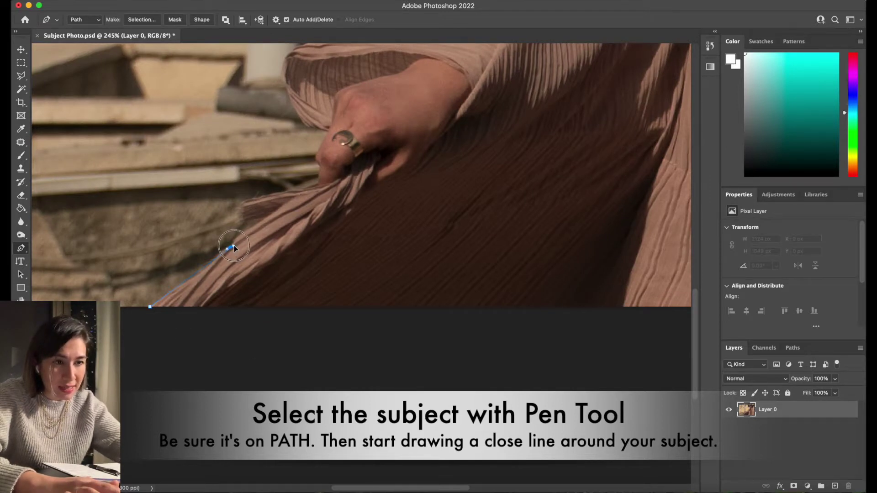
left_click_drag(237, 238, 242, 235)
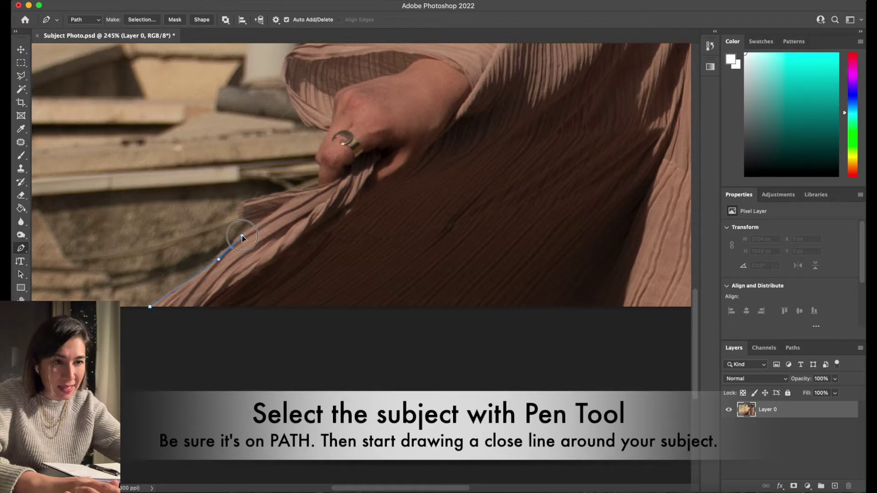
left_click(279, 210)
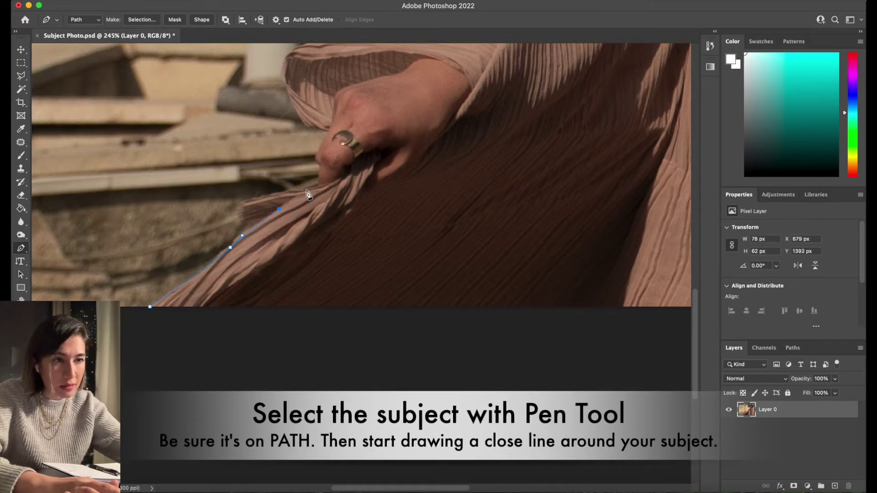
mouse_move(316, 187)
left_mouse_down()
mouse_move(340, 173)
mouse_move(327, 184)
left_mouse_up()
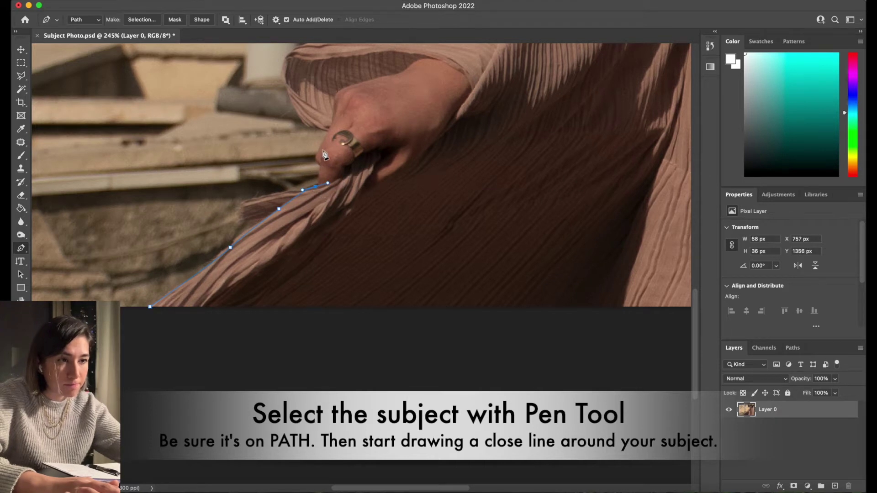
left_click(315, 186, "alt")
- Continue the path around the fingers and the hanging cuff of the outstretched sleeve
left_click(320, 165)
left_click(323, 141)
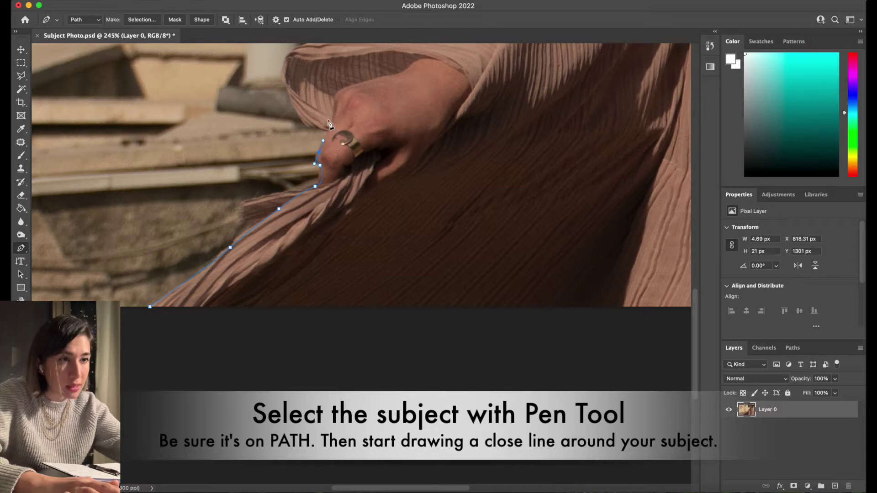
left_click(328, 132)
left_click(299, 116)
left_click(284, 67)
left_click(286, 56)
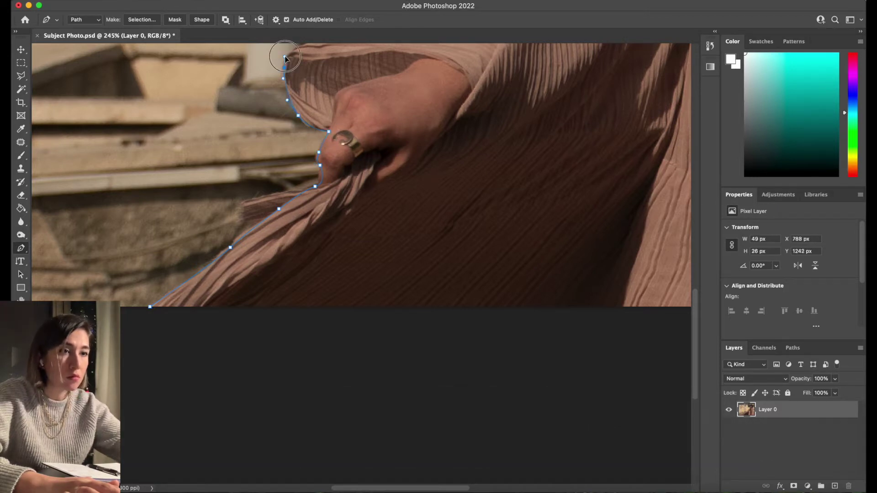
- Trace the path along the upper edge of the outstretched sleeve up to the shoulder beside the hair
scroll(392, 219, "up", 5)
left_click(393, 218)
left_click_drag(393, 219, 464, 178)
scroll(622, 143, "right", 5)
scroll(622, 142, "up", 3)
left_click_drag(307, 277, 378, 229)
left_click(305, 276, "alt")
left_click_drag(348, 263, 361, 237)
left_click(440, 108)
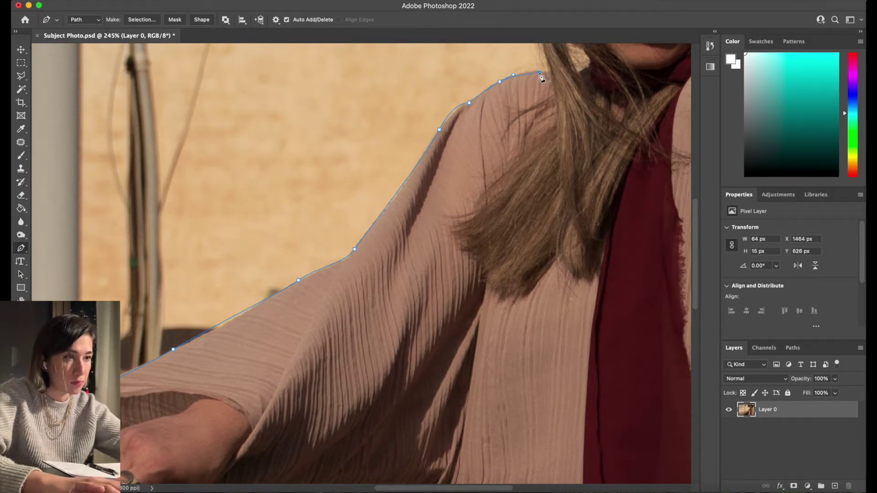
- Trace the path around the woman's hair and head, redoing the misplaced anchor points over the crown
scroll(346, 306, "up", 10)
left_click_drag(346, 302, 325, 229)
left_click(354, 147)
scroll(385, 91, "up", 5)
left_click_drag(442, 192, 518, 152)
left_click_drag(489, 195, 531, 203)
key("super+z")
key("super+z")
left_click_drag(402, 216, 475, 192)
left_click(629, 351)
- Trace the path around the red scarf end and onto the shoulder below it
scroll(607, 475, "down", 7)
left_click(614, 252)
left_click(582, 264)
left_click(689, 355)
left_click(689, 398)
left_click(637, 342)
left_click(669, 447)
scroll(666, 446, "down", 8)
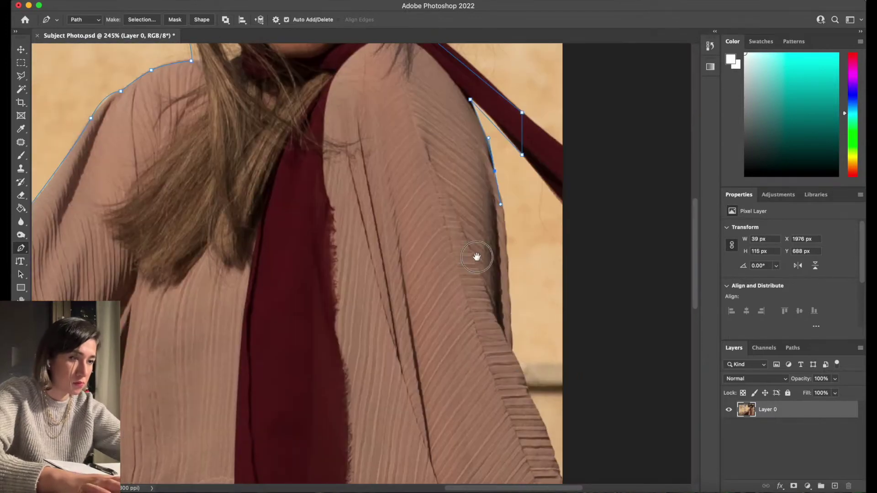
- Trace the path down the sleeve below the scarf to the photo's lower-right corner
left_click(509, 281)
left_click(512, 317)
left_click(514, 353)
left_click(551, 445)
scroll(553, 448, "down", 8)
left_click(562, 236)
left_click(562, 393)
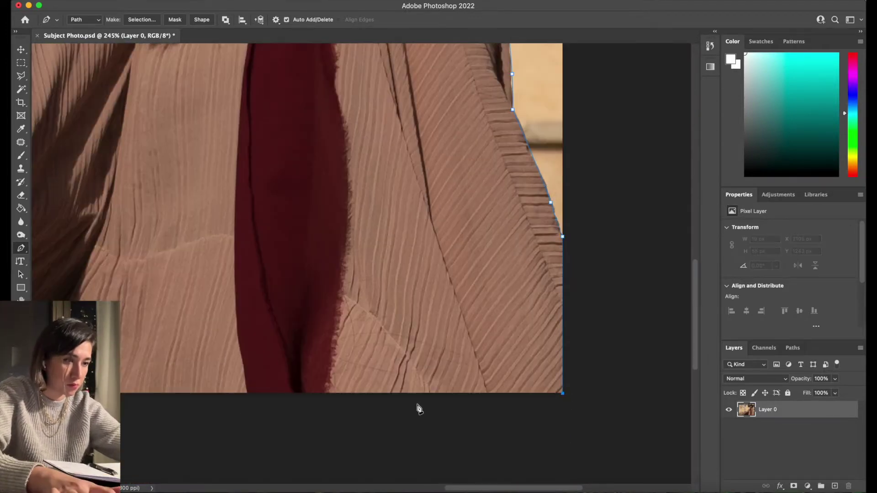
- Close the path along the photo's bottom edge at its starting anchor by the garment hem
scroll(121, 375, "left", 12)
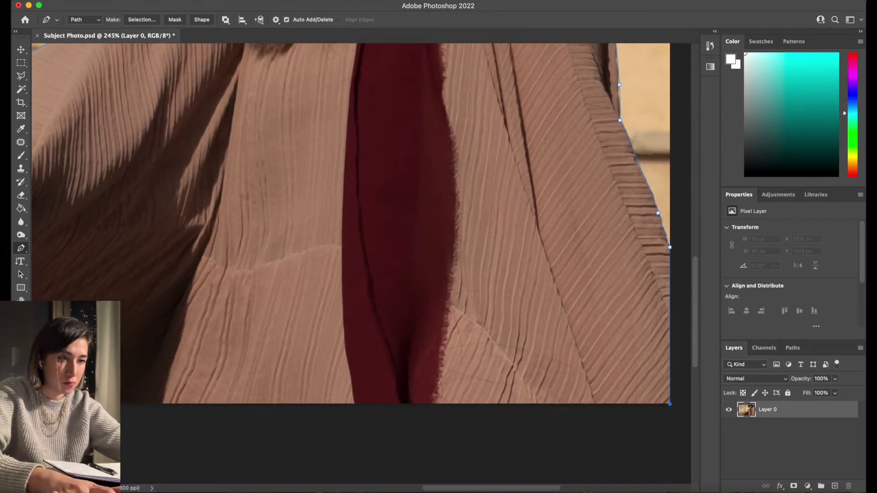
scroll(182, 359, "left", 10)
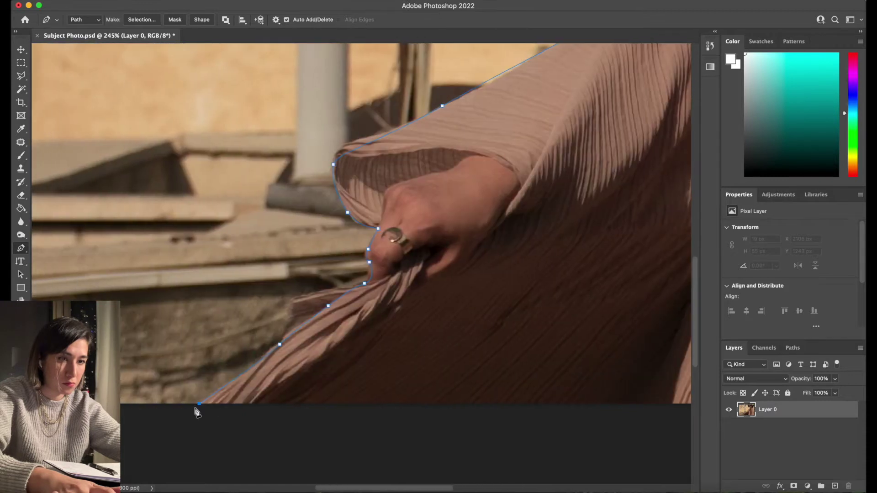
left_click(200, 404)
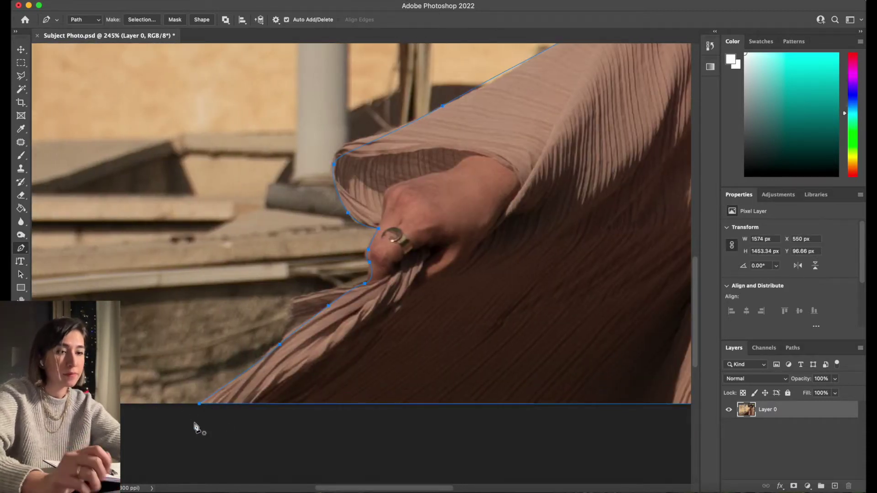
- Save the work path around the woman under the name Subject
key("super+0")
scroll(421, 306, "up", 2)
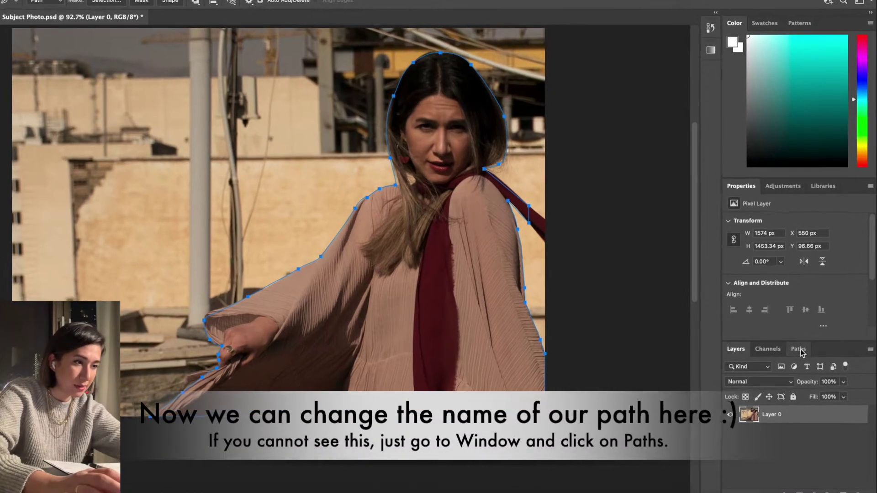
left_click(802, 352)
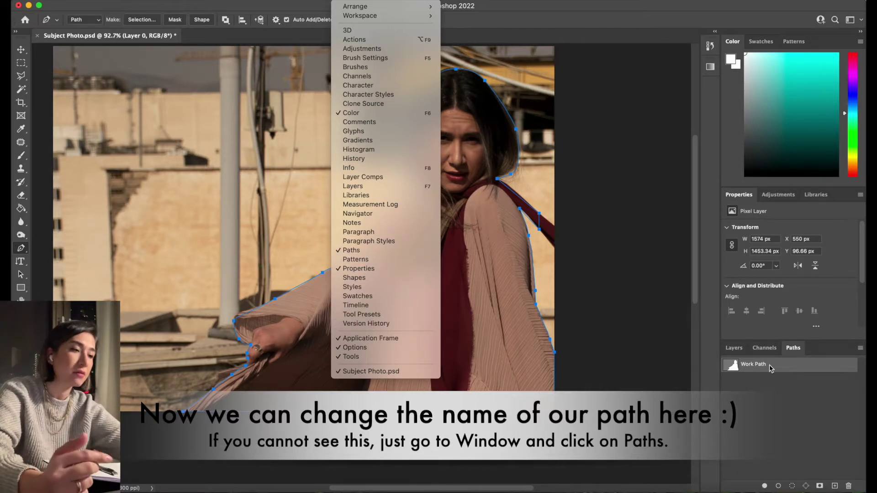
left_click(753, 367)
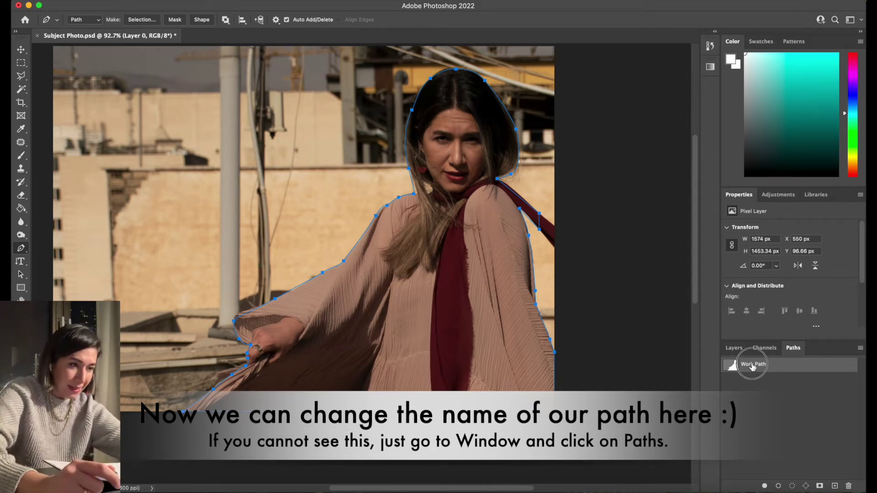
double_click(752, 366)
type("Subject")
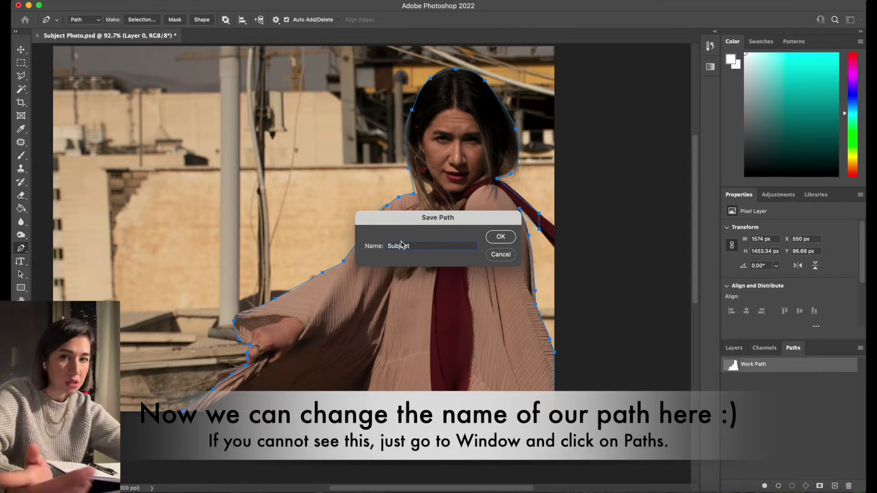
left_click(503, 238)
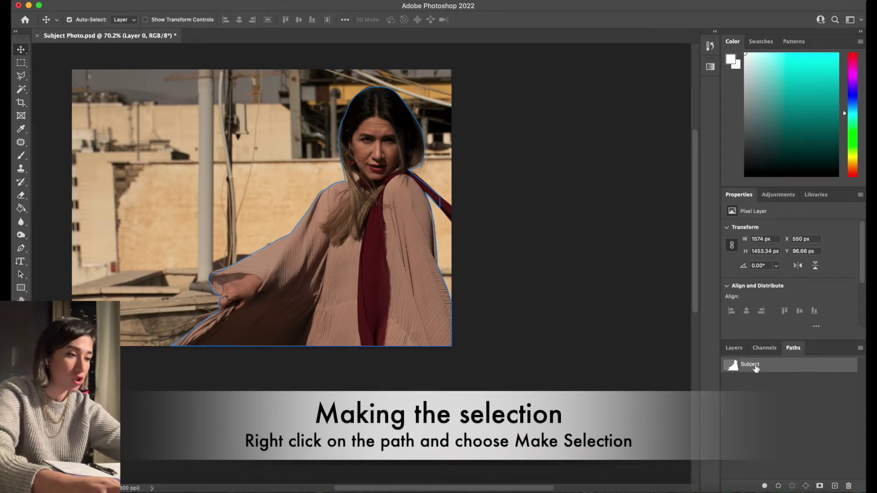
- Make a new anti-aliased selection from the Subject path with a feather radius of 0 pixels
right_click(755, 368)
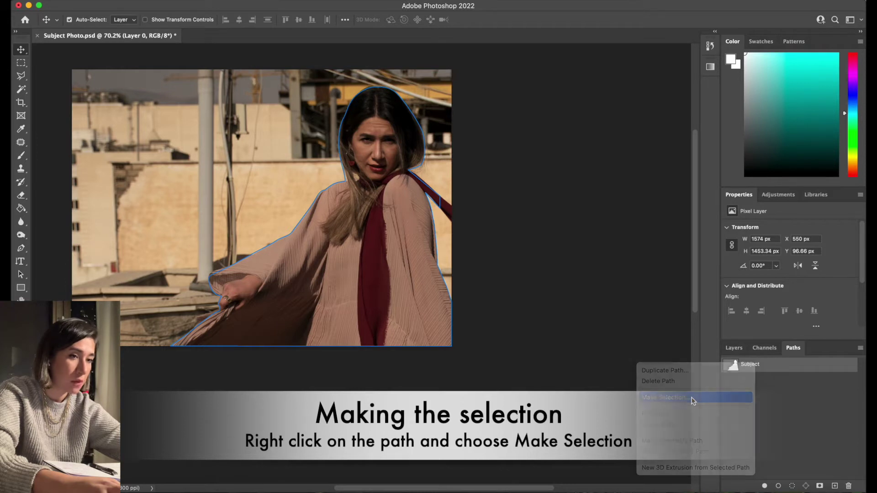
left_click(692, 397)
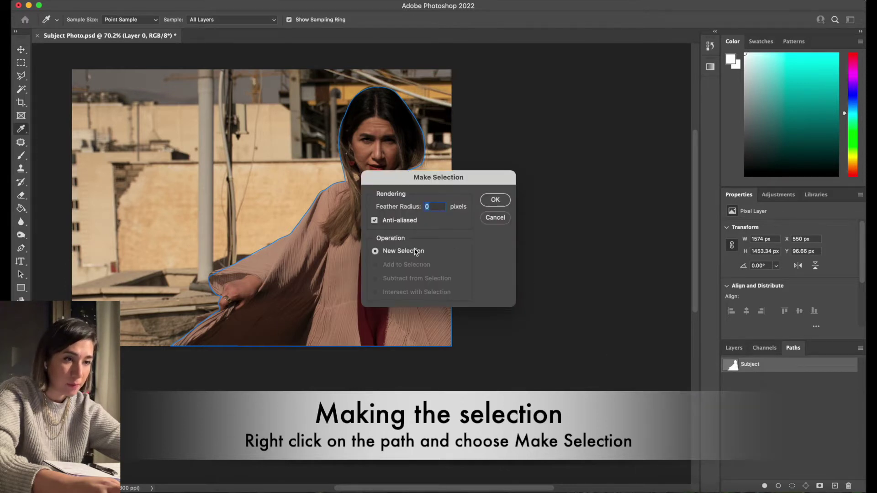
left_click(496, 201)
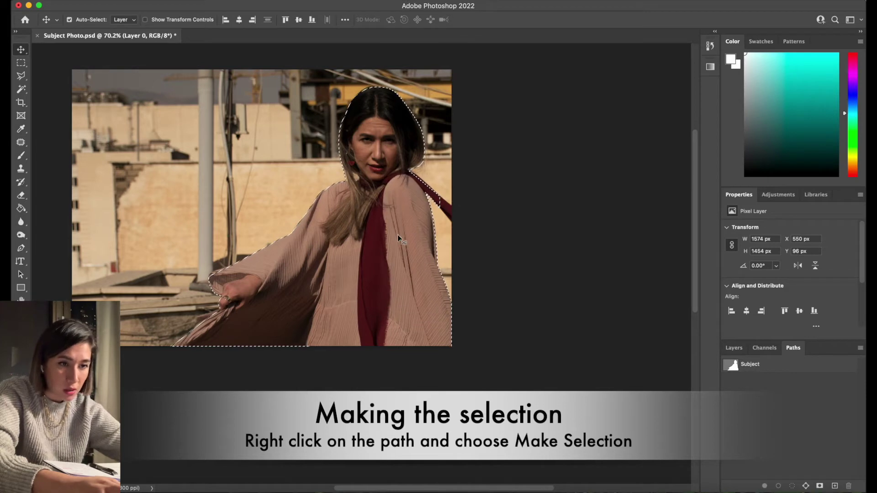
- Add a layer mask from the selection to hide the photo's background, and leave no layer selected
scroll(270, 282, "up", 3)
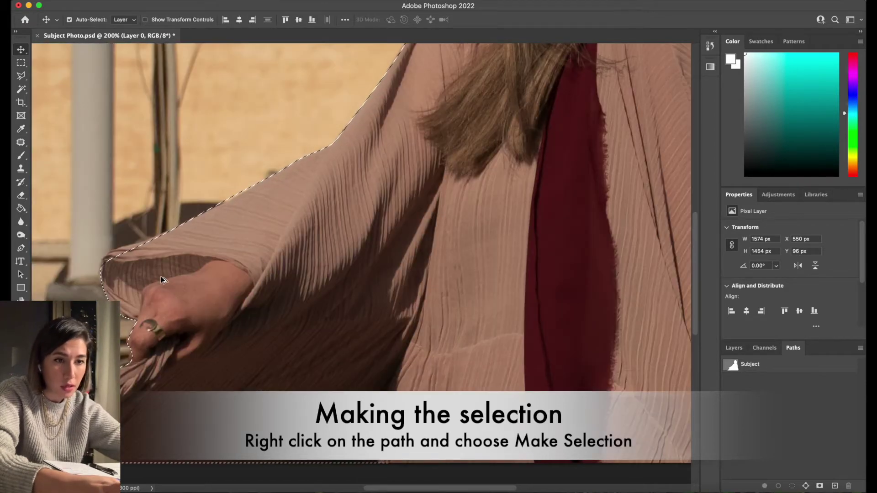
scroll(187, 263, "up", 3)
scroll(187, 258, "down", 10)
scroll(173, 230, "up", 2)
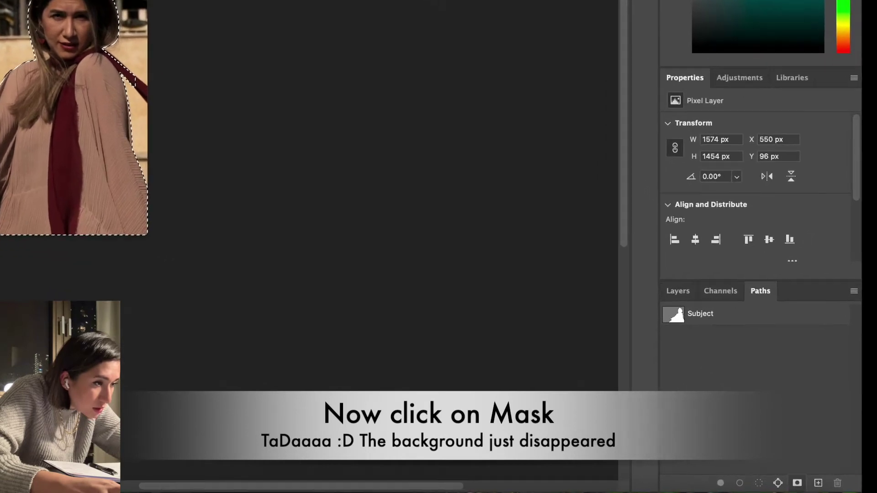
left_click(752, 477)
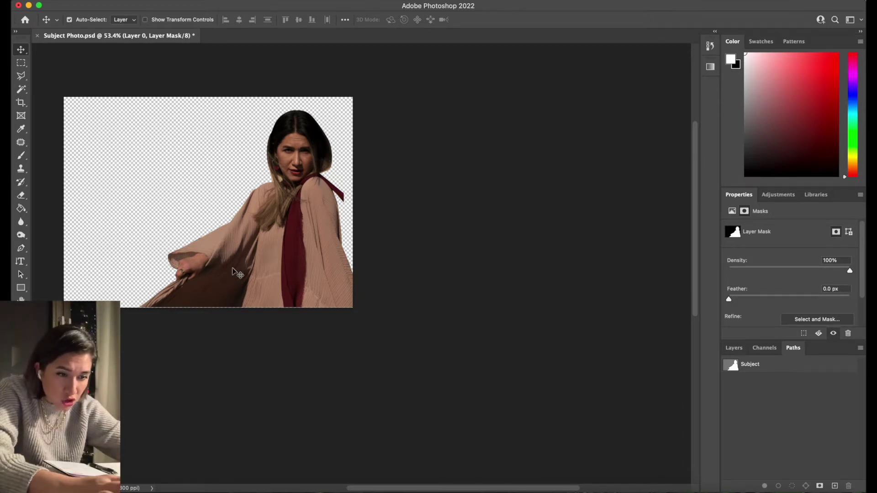
scroll(146, 268, "up", 10)
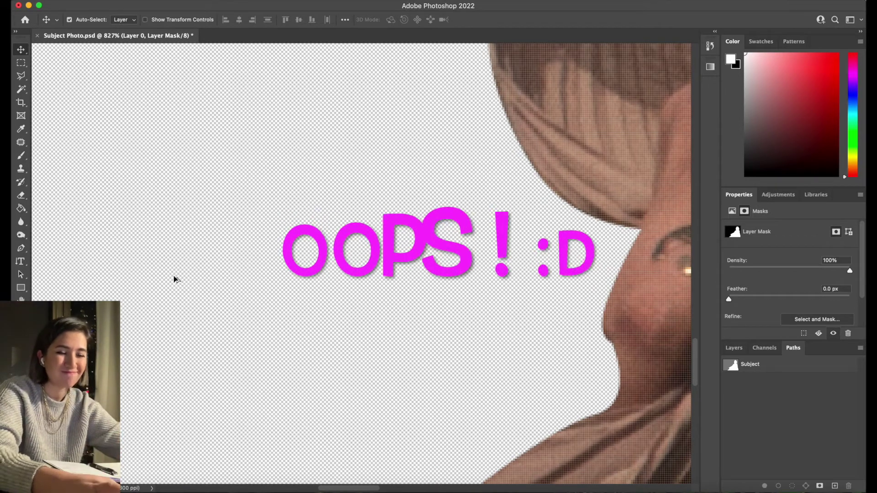
scroll(176, 279, "down", 10)
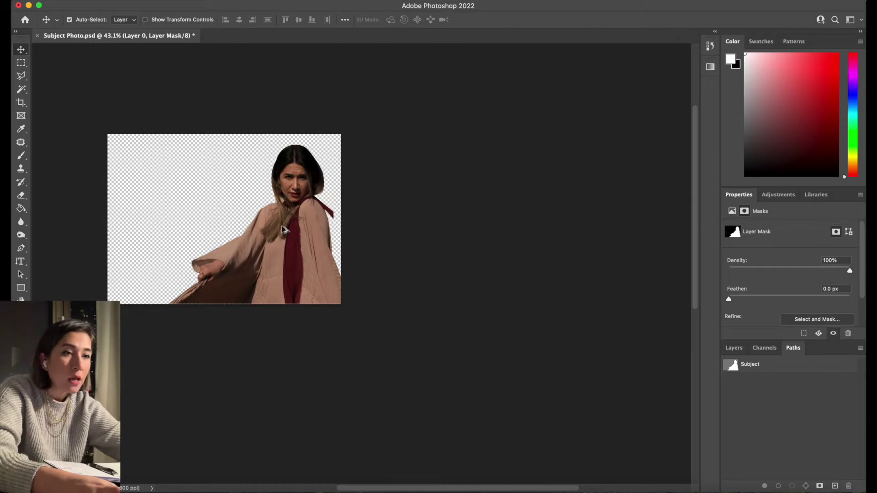
scroll(338, 215, "up", 5)
scroll(343, 211, "down", 6)
left_click(734, 347)
left_click(785, 427)
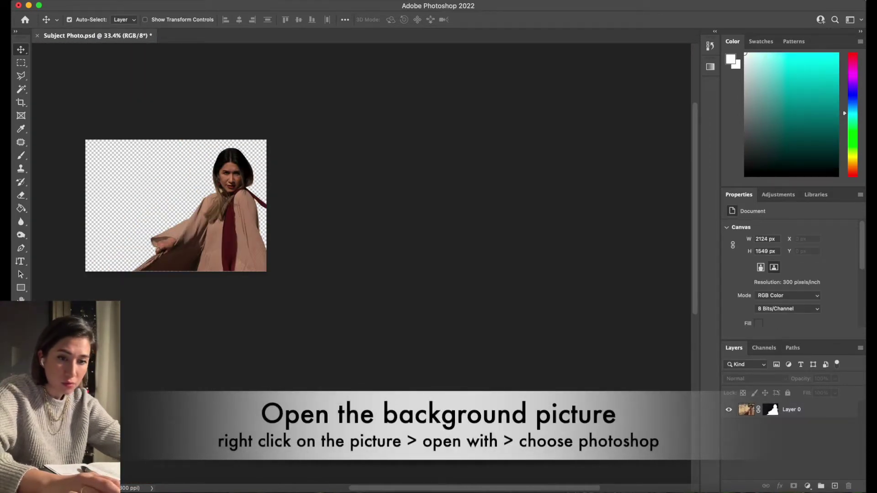
- Switch to the GTA folder in Finder and open Background.jpg with Adobe Photoshop 2022
key("super+Tab")
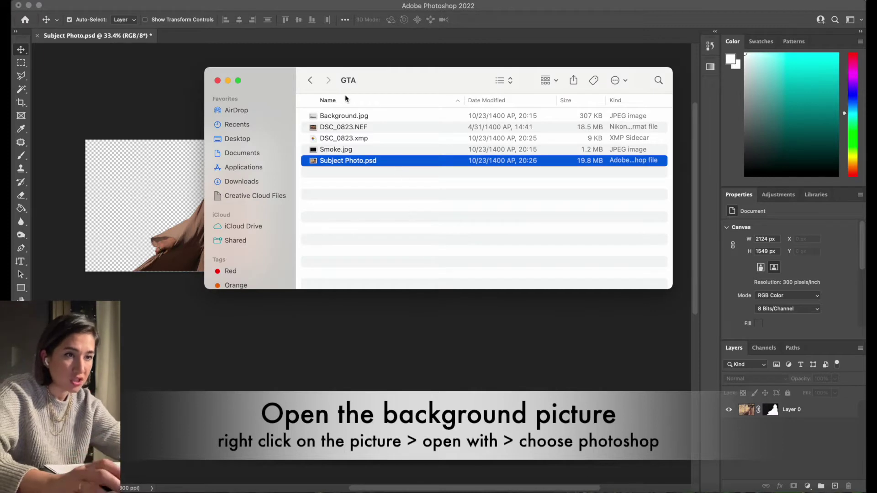
left_click(348, 117)
right_click(349, 117)
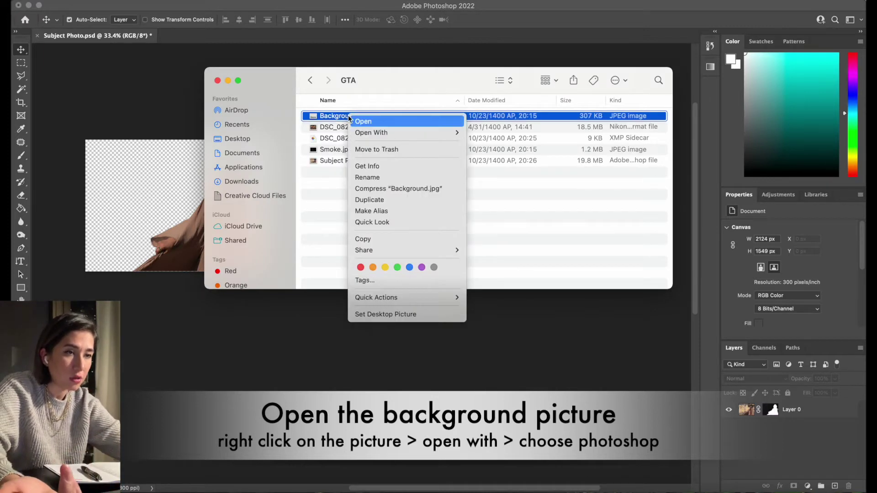
mouse_move(370, 135)
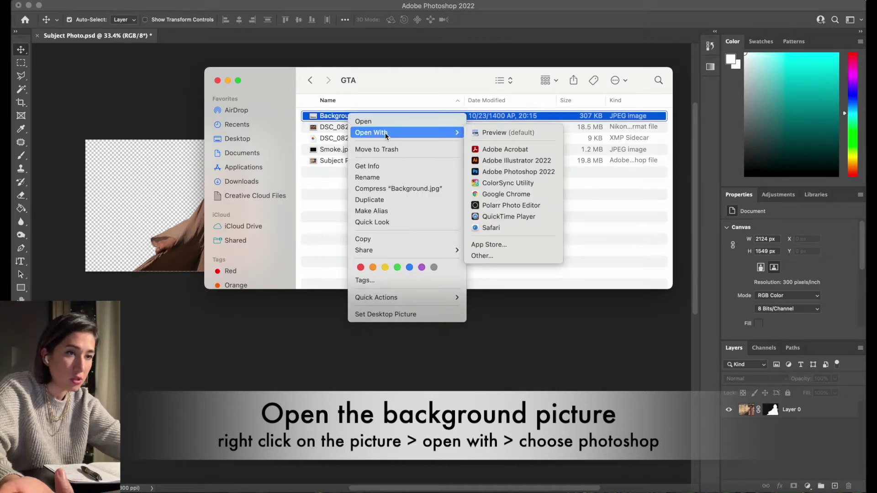
left_click(486, 173)
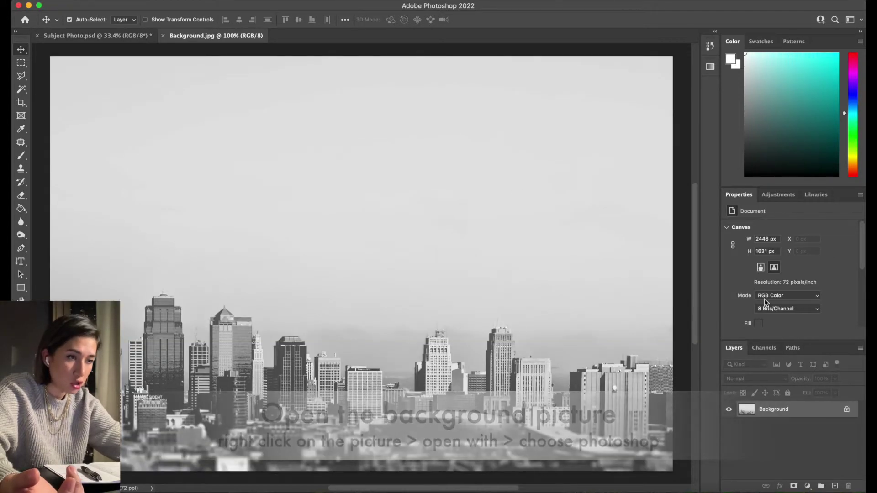
- Unlock the city image's only layer and rename it Background
left_click(846, 409)
double_click(777, 412)
type("Bachground")
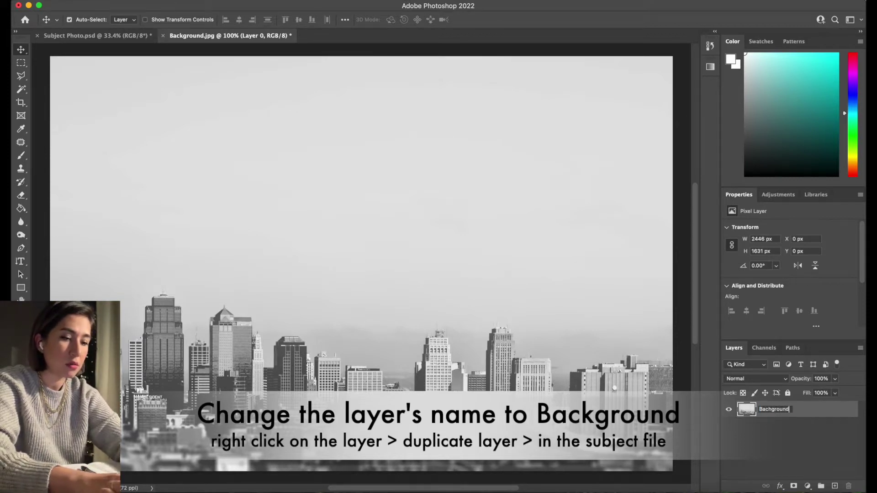
key("Return")
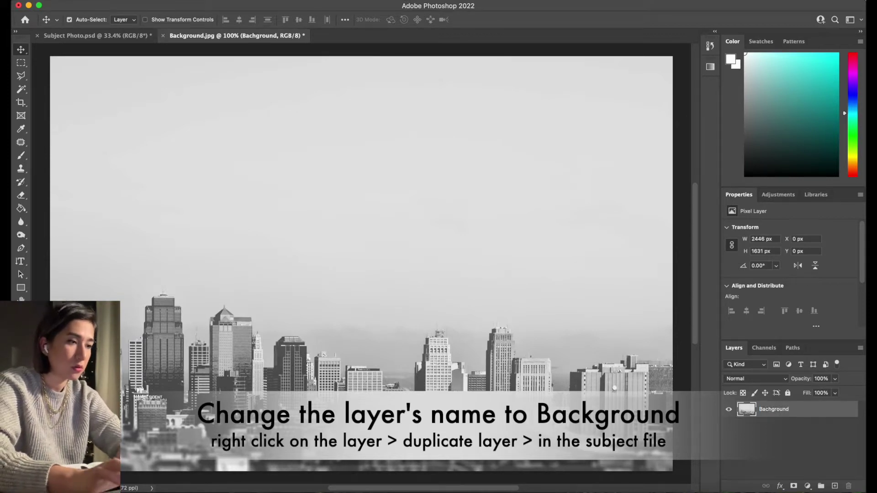
double_click(776, 409)
left_click(772, 410)
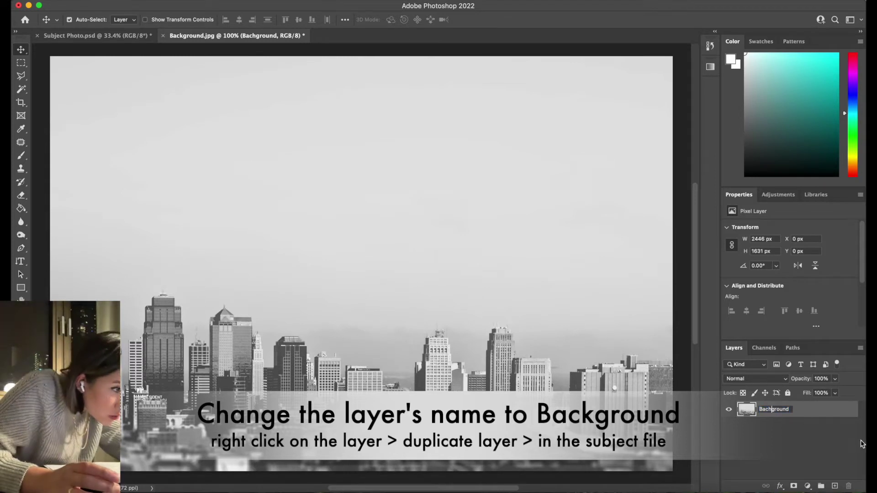
key("BackSpace")
type("k")
key("Return")
- Duplicate the city image's Background layer into the Subject Photo.psd document under the name Background
right_click(775, 409)
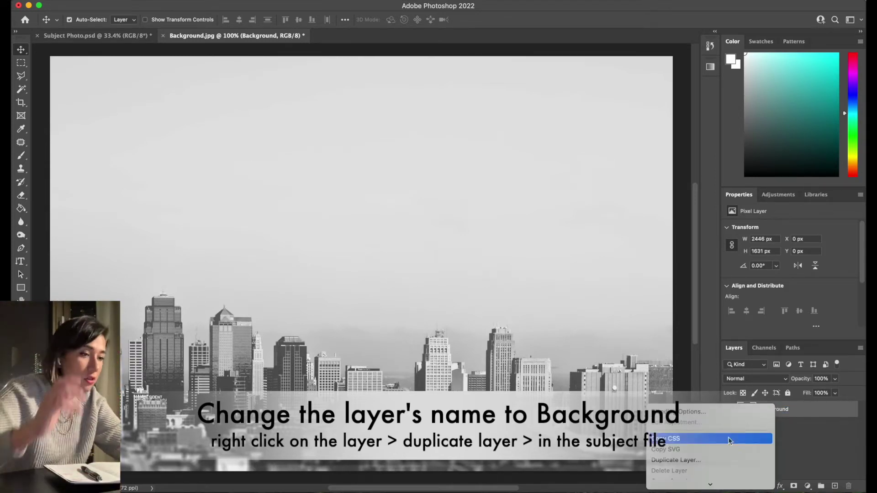
left_click(706, 461)
left_click(387, 210)
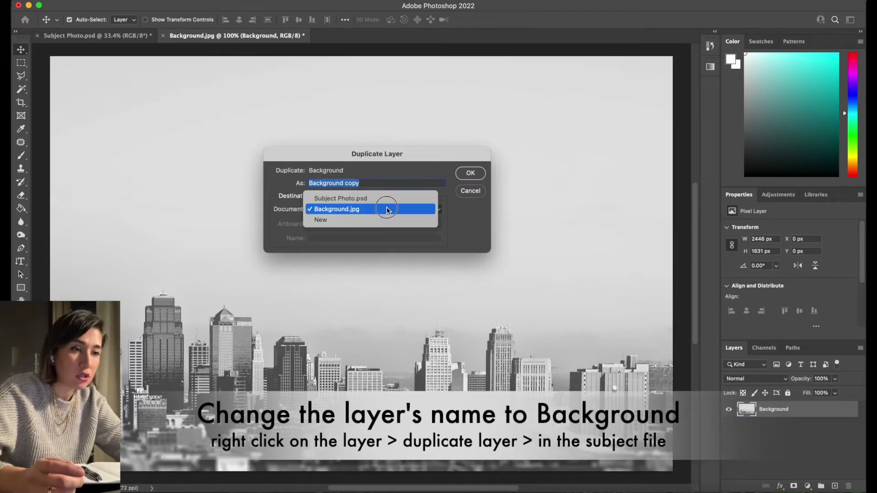
left_click(366, 198)
left_click(470, 175)
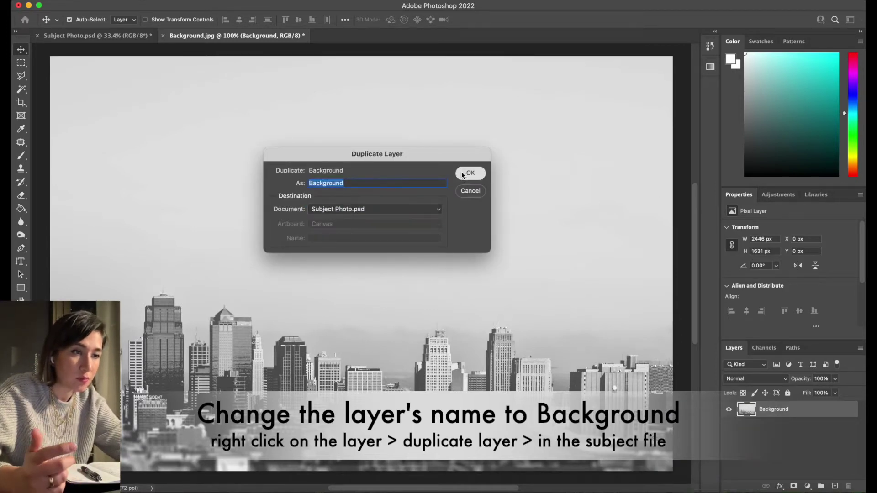
- Close Background.jpg without saving its changes
left_click(526, 282)
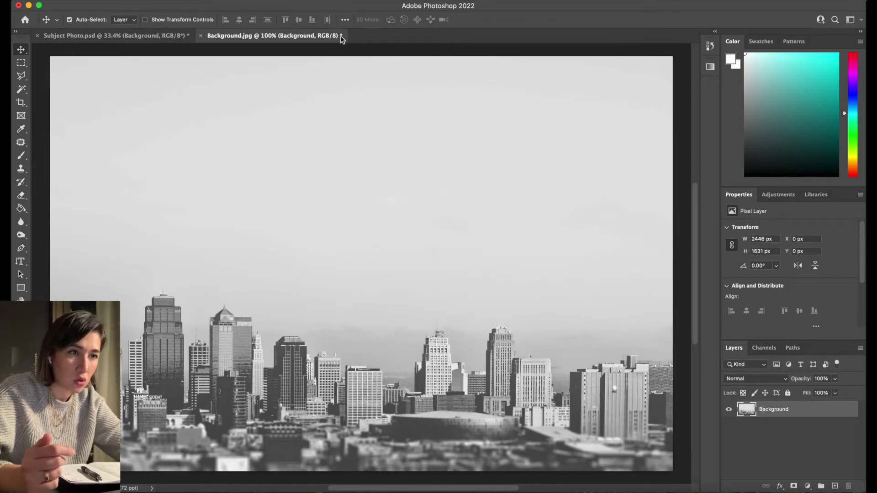
key("super+w")
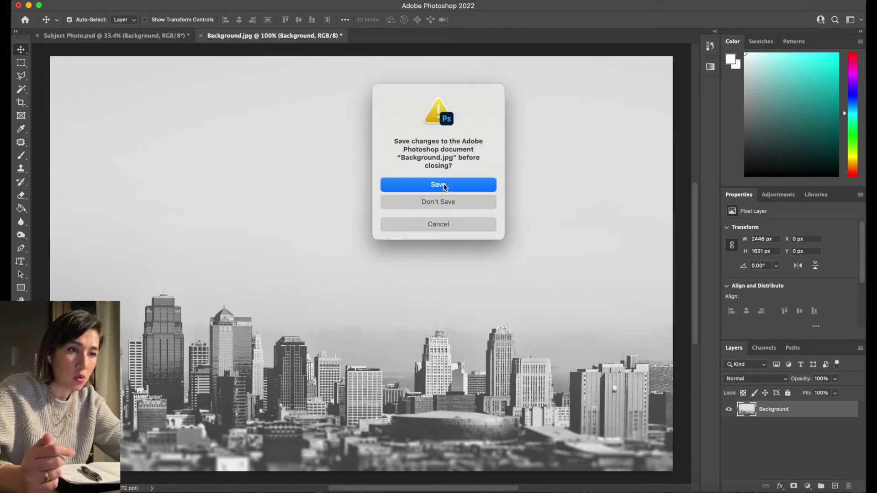
left_click(429, 200)
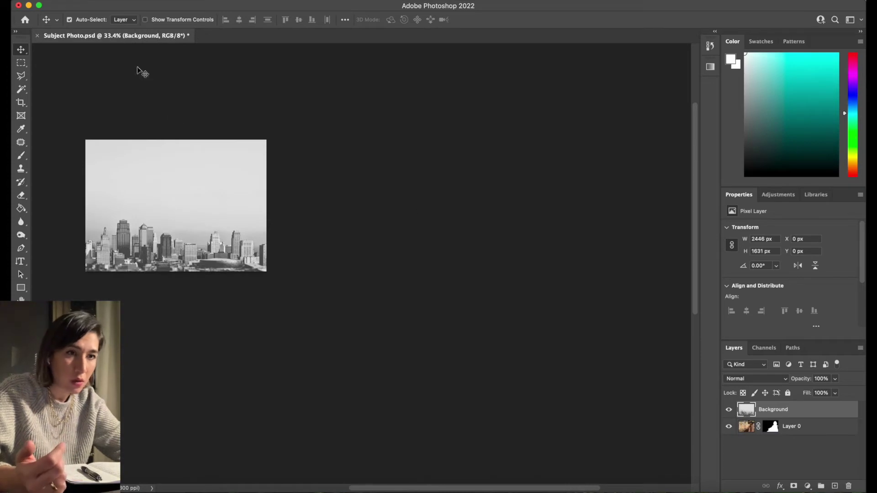
- Place the Background layer beneath Layer 0 and scale the skyline to 2359 by 1573 px
left_click_drag(774, 412, 778, 436)
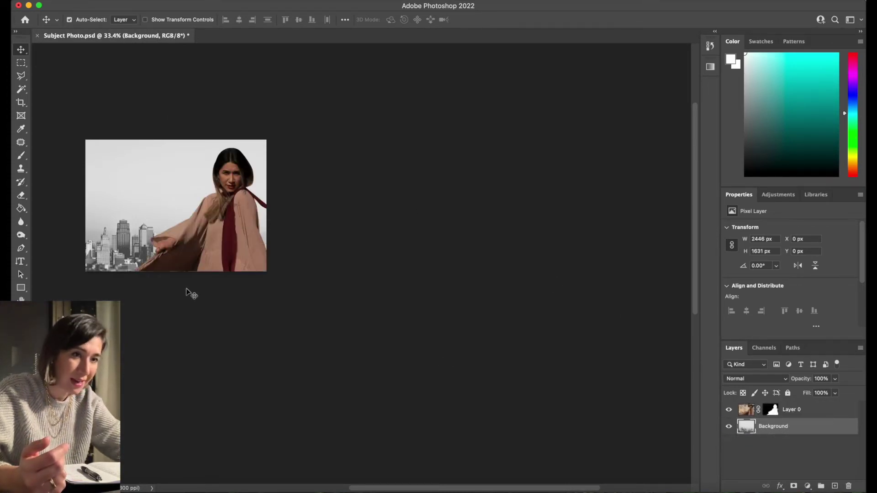
mouse_move(131, 175)
left_mouse_down()
mouse_move(132, 164)
mouse_move(135, 175)
left_mouse_up()
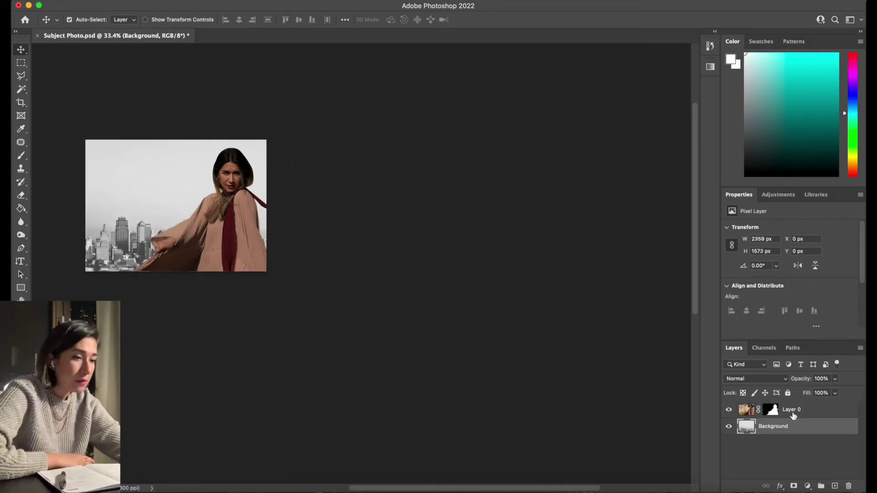
- Convert Layer 0 for smart filters and check the cut-out by switching its visibility off and on
left_click(751, 413)
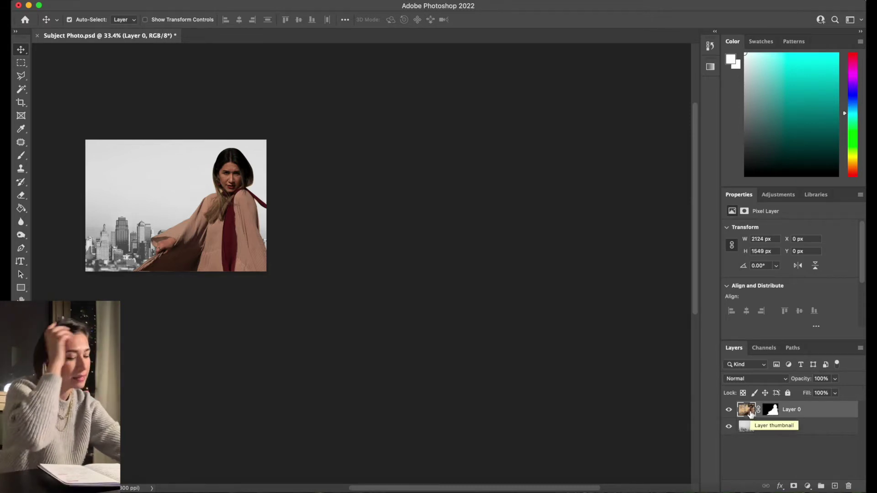
left_click(254, 1)
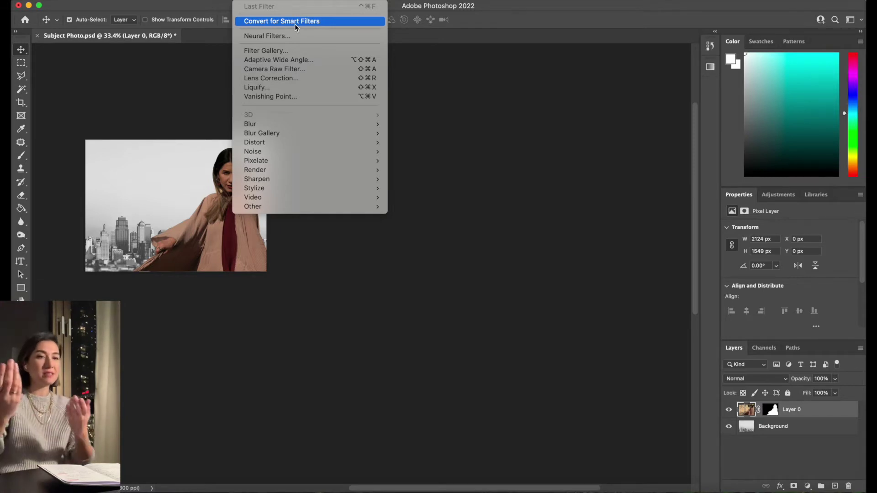
left_click(294, 23)
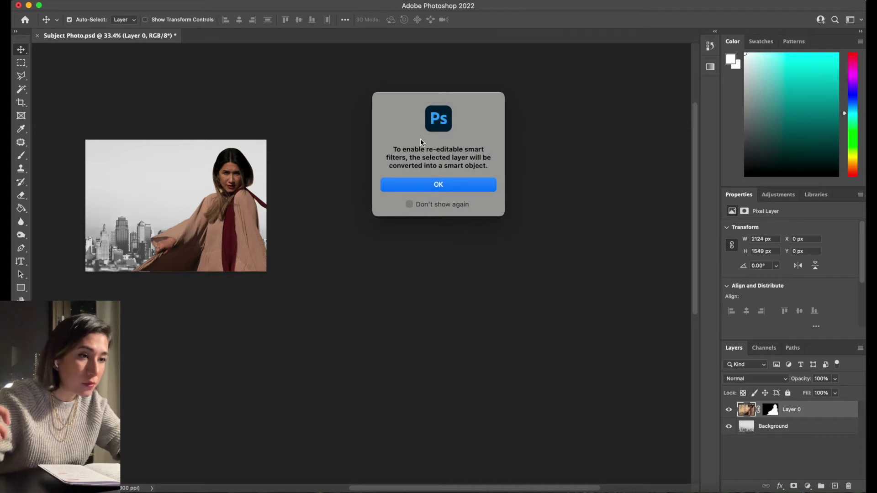
left_click(446, 187)
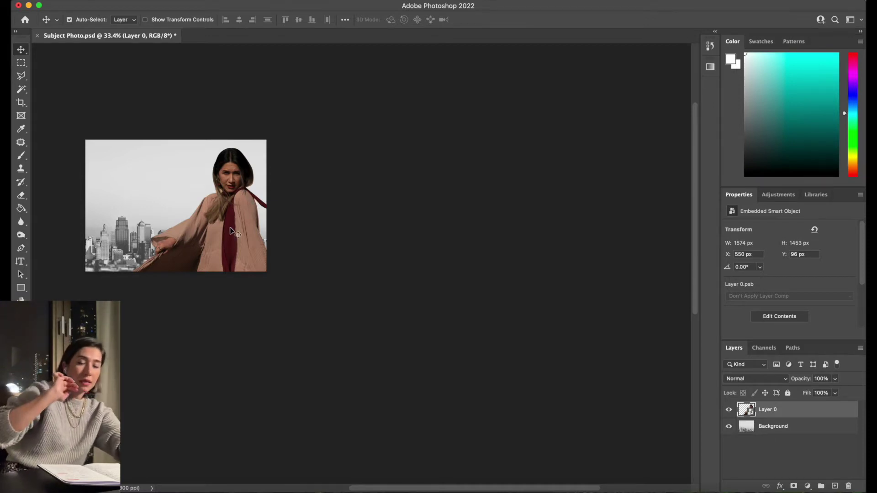
left_click(728, 409)
left_click(728, 410)
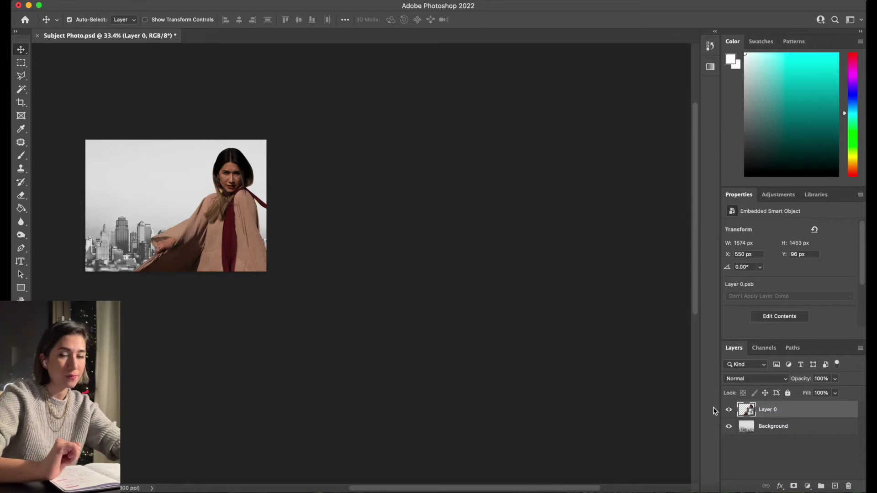
- Rename the woman's smart object layer as subject
double_click(767, 409)
type("Su")
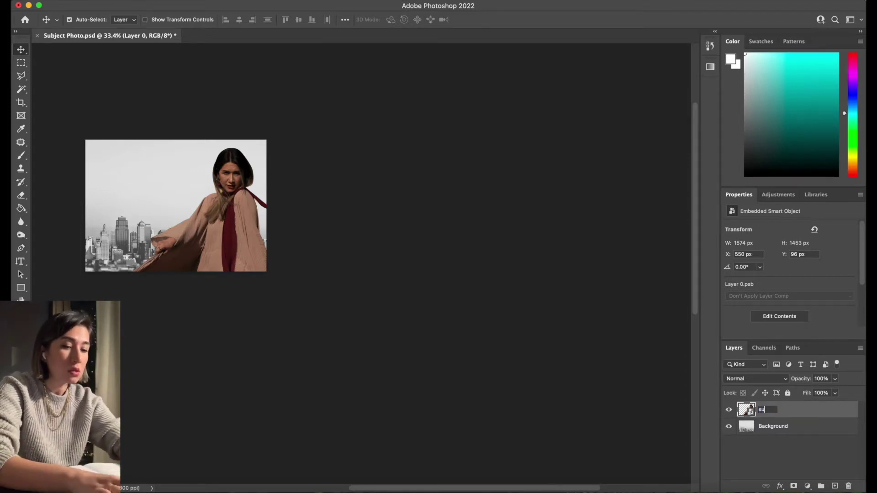
key("Return")
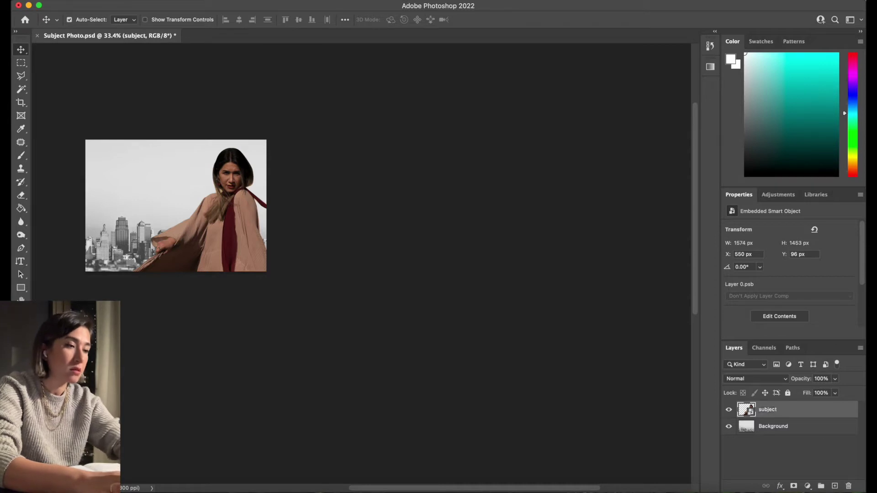
- Duplicate the subject layer within Subject Photo.psd, keeping the suggested name subject copy
right_click(777, 407)
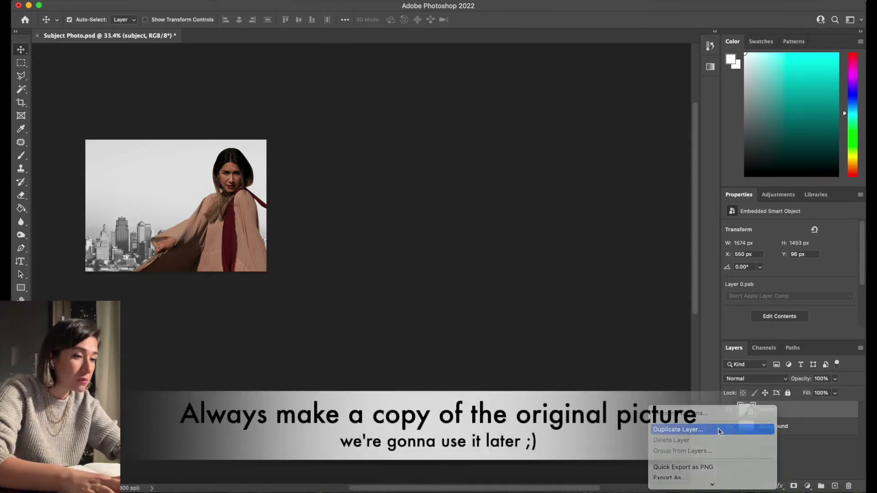
left_click(718, 428)
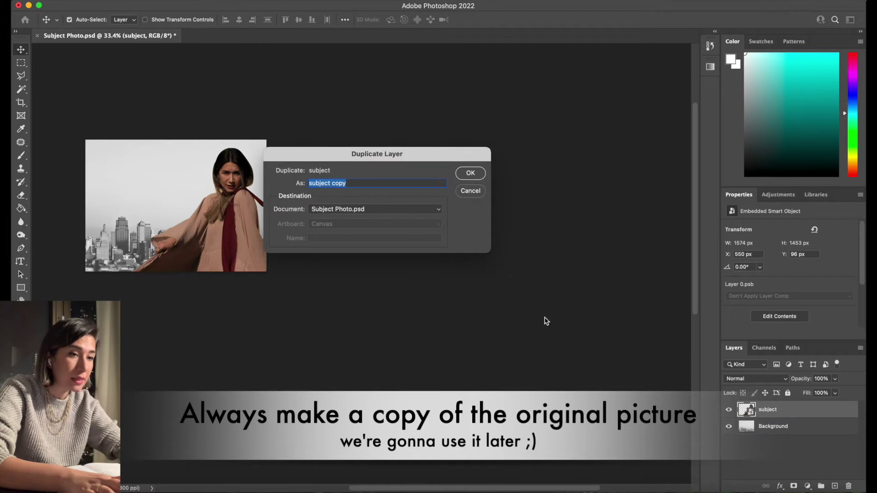
left_click(470, 173)
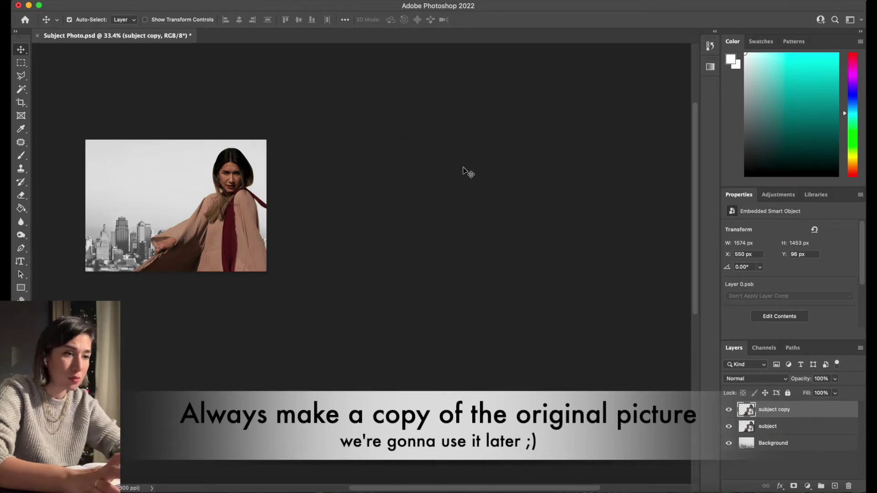
- Hide the original subject layer and rename its copy as subject filter
left_click(729, 426)
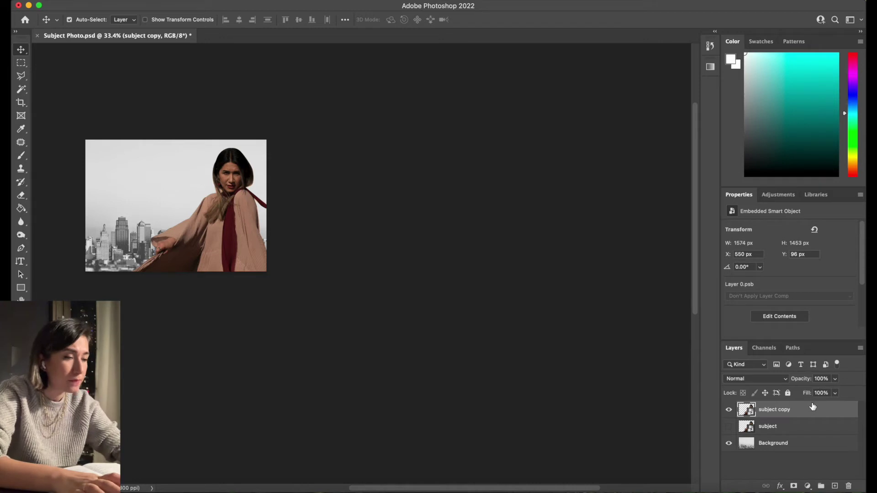
double_click(782, 409)
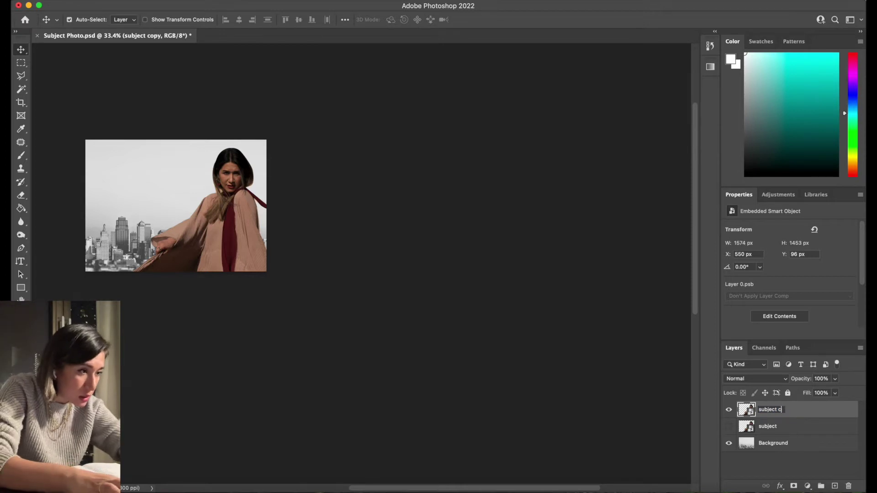
key("Return")
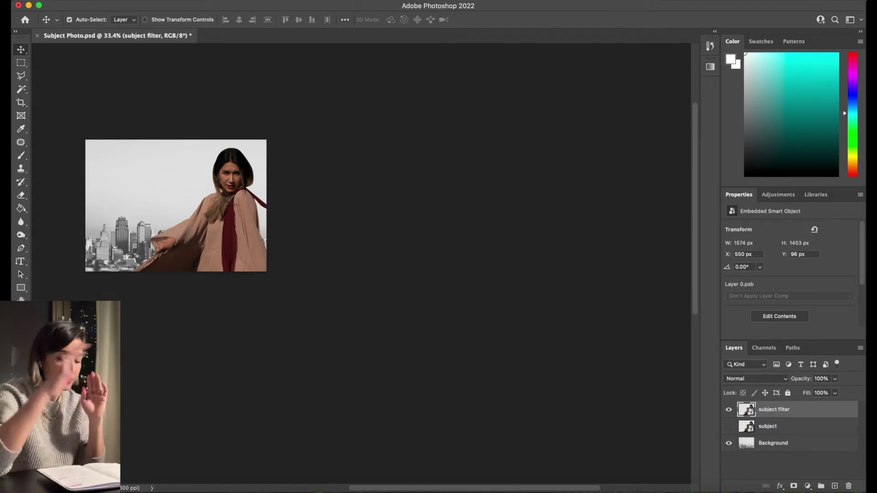
- Start a Surface Blur on the subject filter layer, preview the face at 200%, and set the radius to 11 pixels
scroll(70, 162, "up", 5)
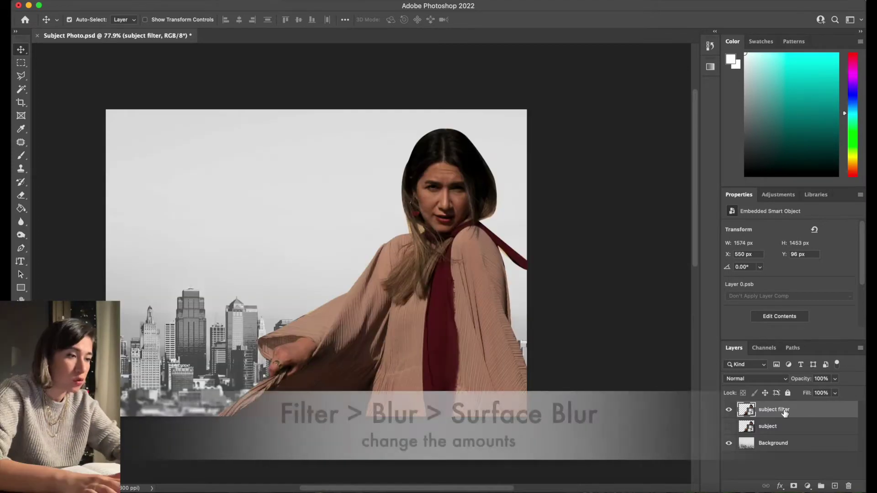
left_click(242, 1)
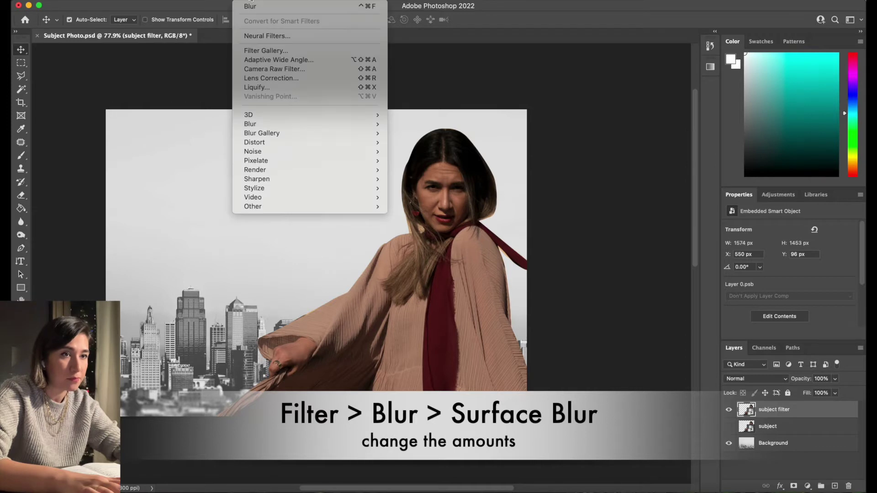
mouse_move(312, 122)
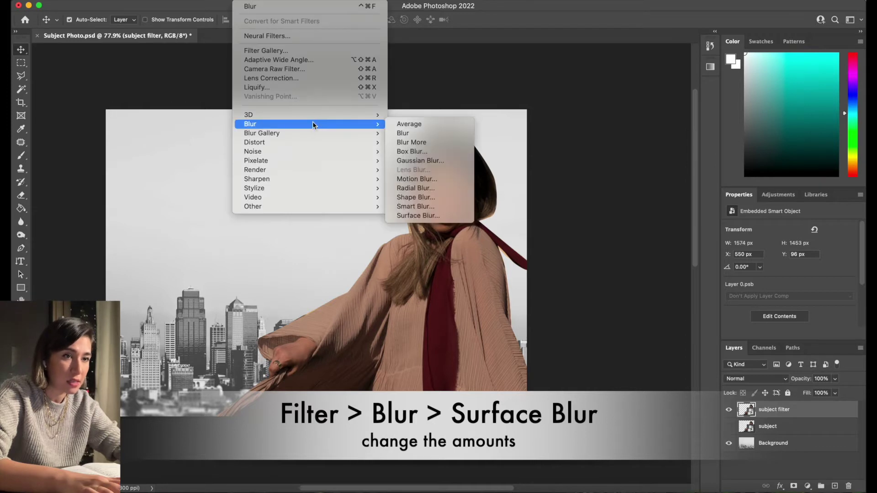
left_click(434, 216)
left_click_drag(428, 155, 487, 293)
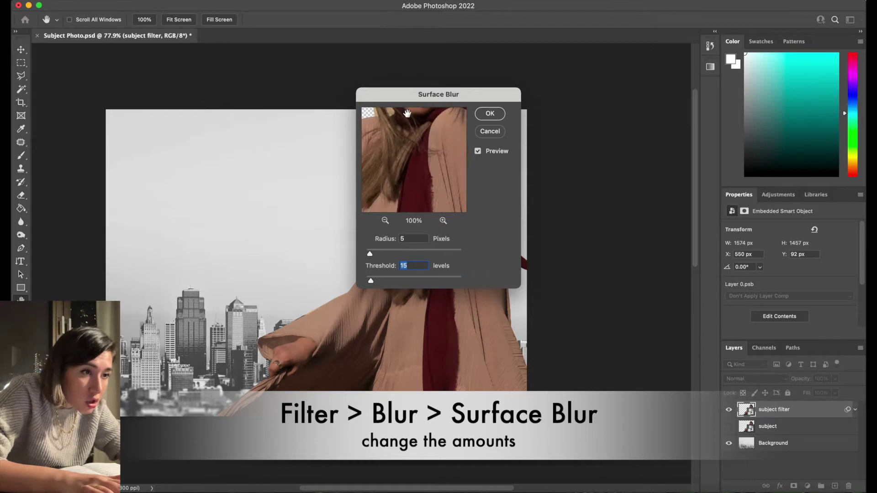
key("alt")
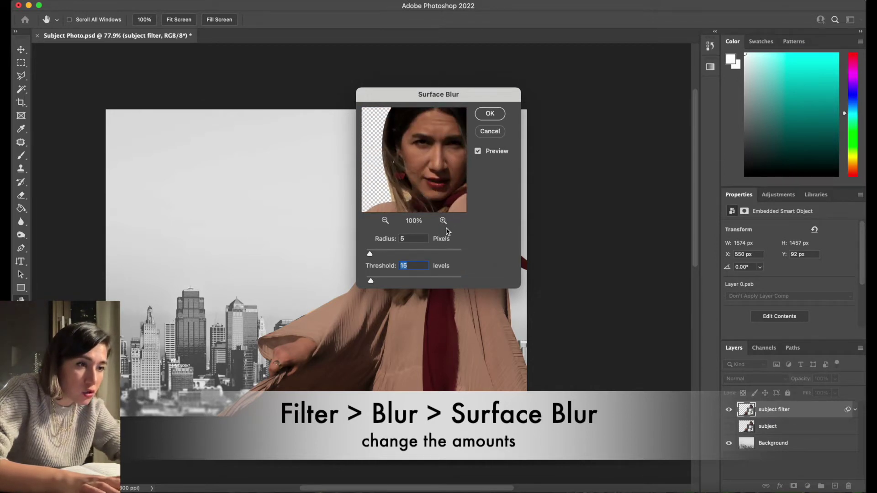
left_click(442, 221)
mouse_move(449, 182)
left_mouse_down()
mouse_move(438, 174)
mouse_move(438, 184)
left_mouse_up()
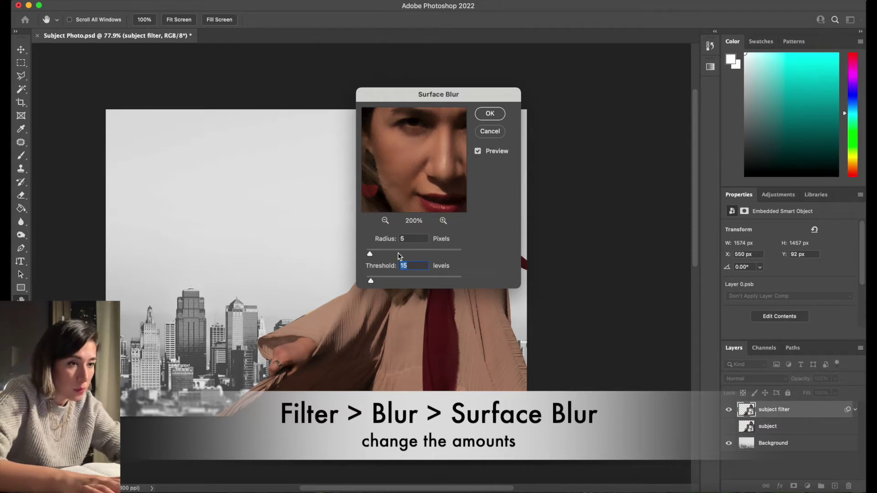
left_click_drag(371, 254, 375, 257)
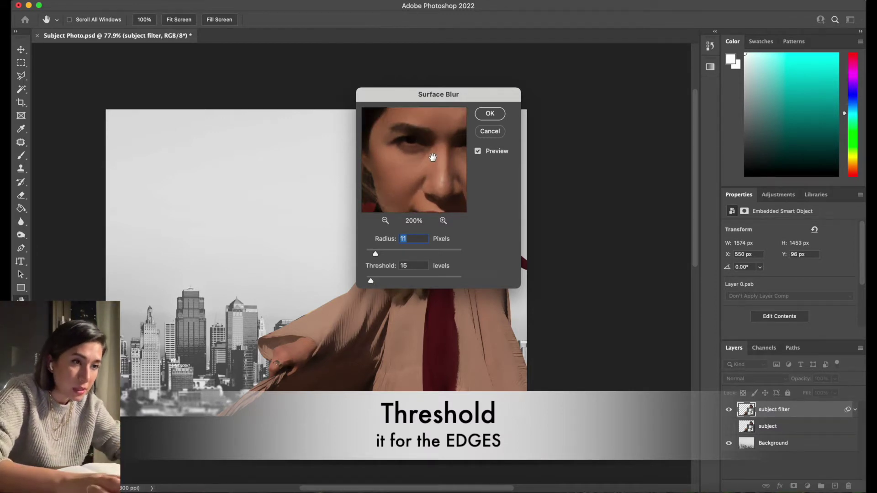
- Preview the lower face at 300%, try high Surface Blur thresholds, and settle on 23 levels
left_click(443, 221)
left_click_drag(442, 196, 436, 165)
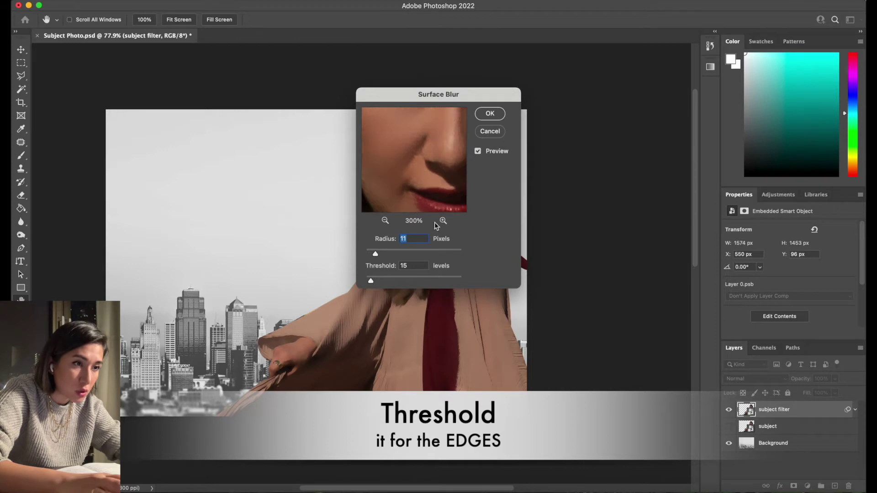
left_click_drag(372, 281, 442, 281)
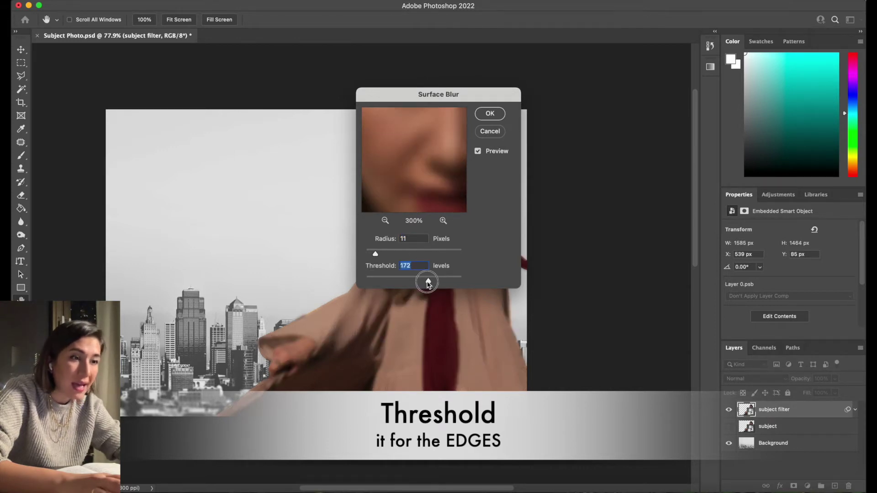
left_click_drag(442, 282, 407, 280)
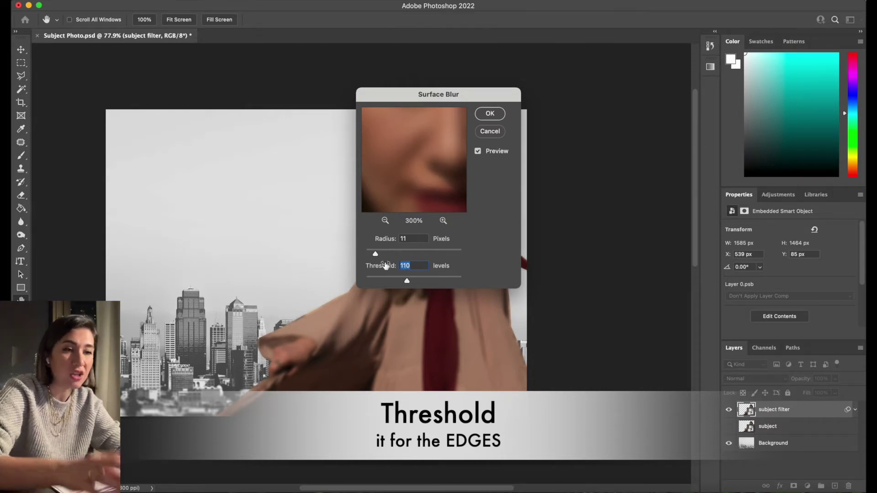
left_click_drag(407, 280, 374, 286)
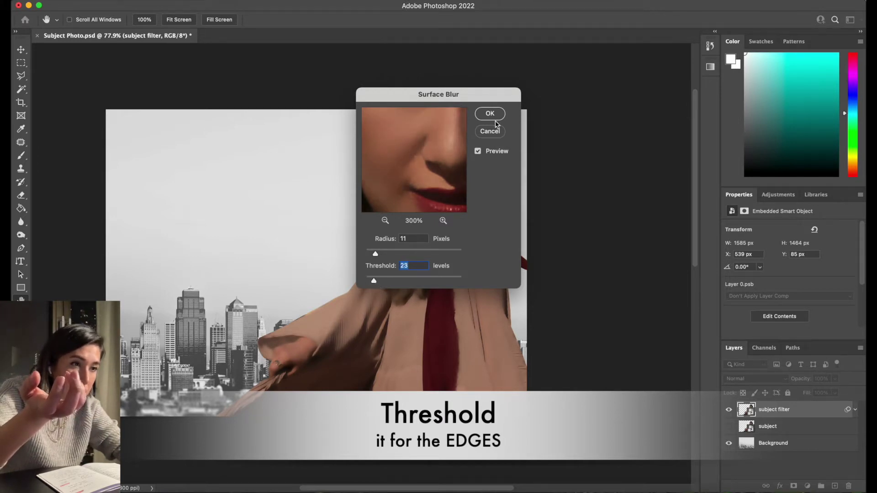
- Reduce the Surface Blur radius to 9 pixels, check the face and dress in the 67% preview, and apply the filter
left_click_drag(427, 163, 414, 204)
left_click(385, 221)
left_click(385, 221)
left_click(385, 221)
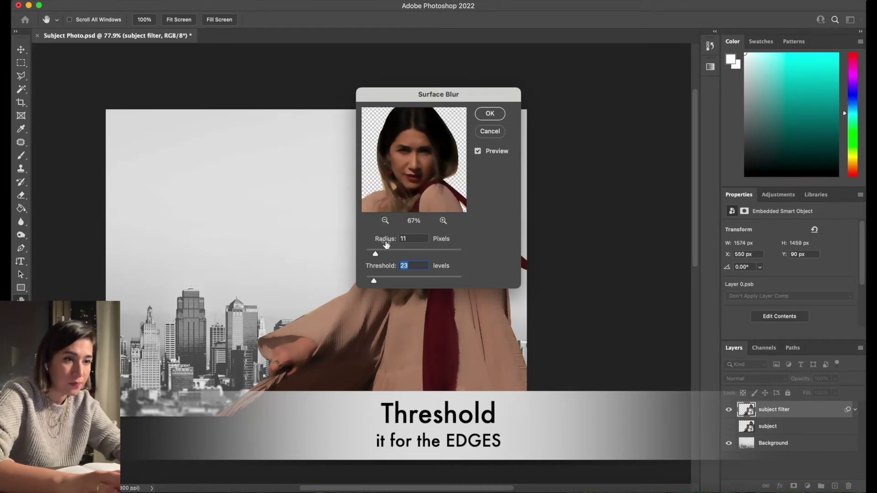
left_click_drag(376, 254, 374, 256)
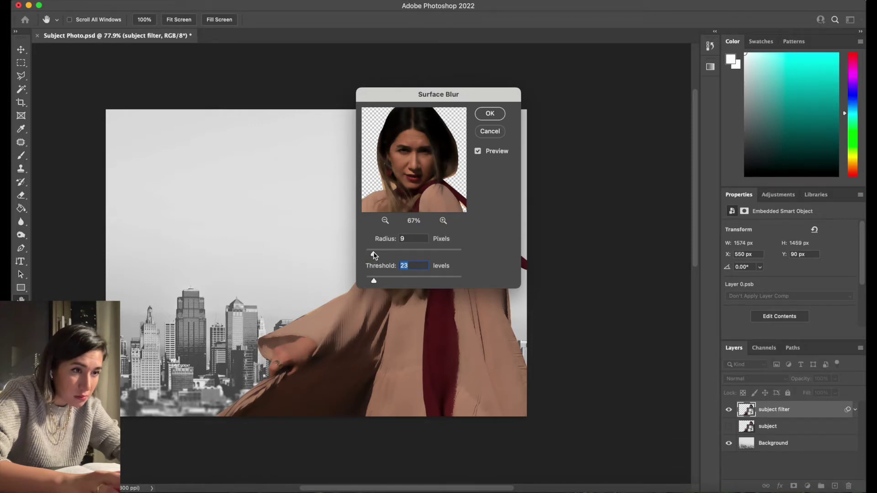
left_click_drag(411, 183, 388, 54)
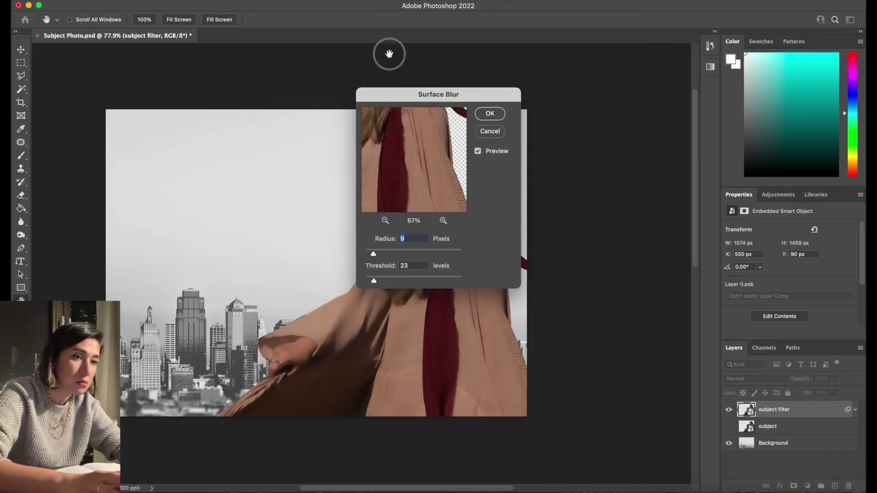
left_click_drag(455, 112, 418, 196)
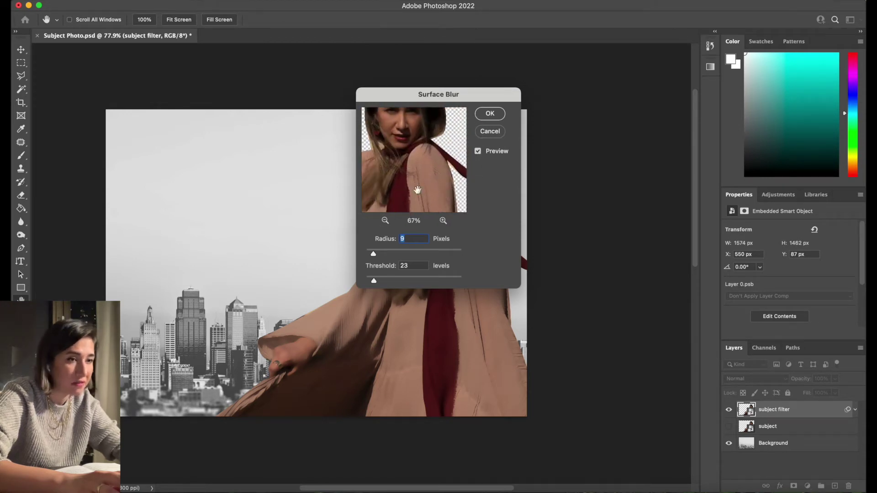
left_click(490, 114)
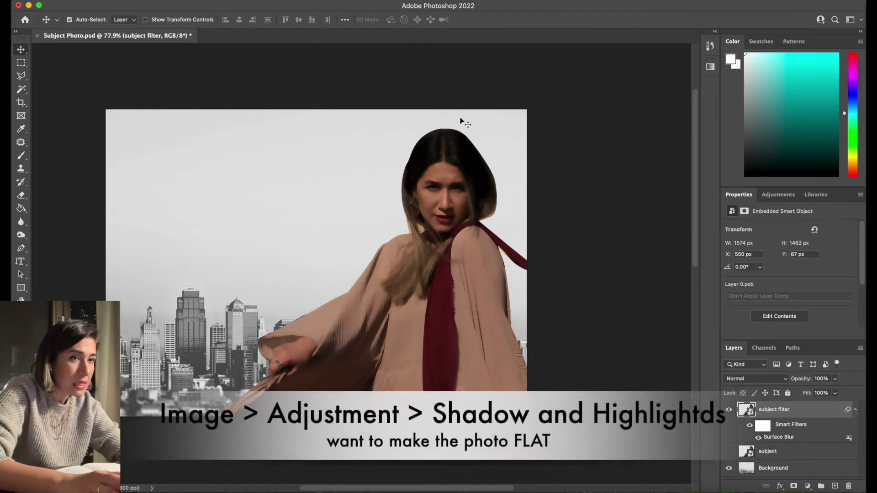
- Apply a Shadows/Highlights adjustment to the subject filter layer with Shadows at 60% and Highlights at 12%
left_click(137, 1)
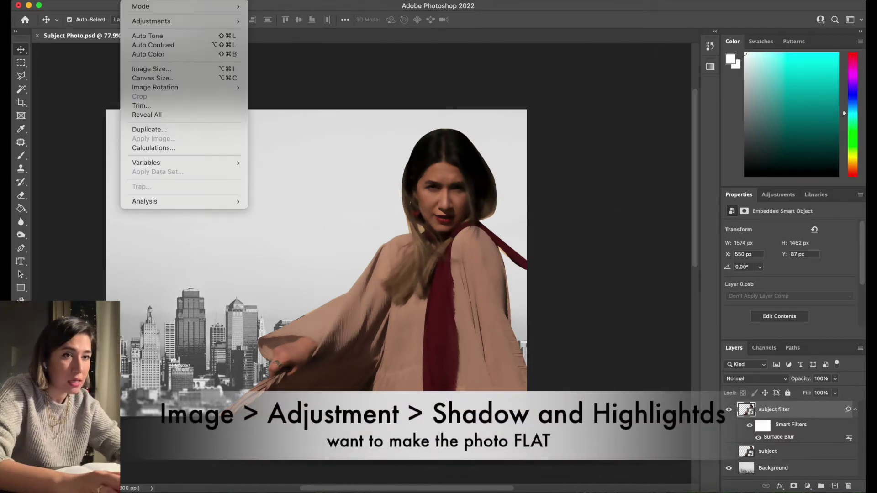
mouse_move(146, 25)
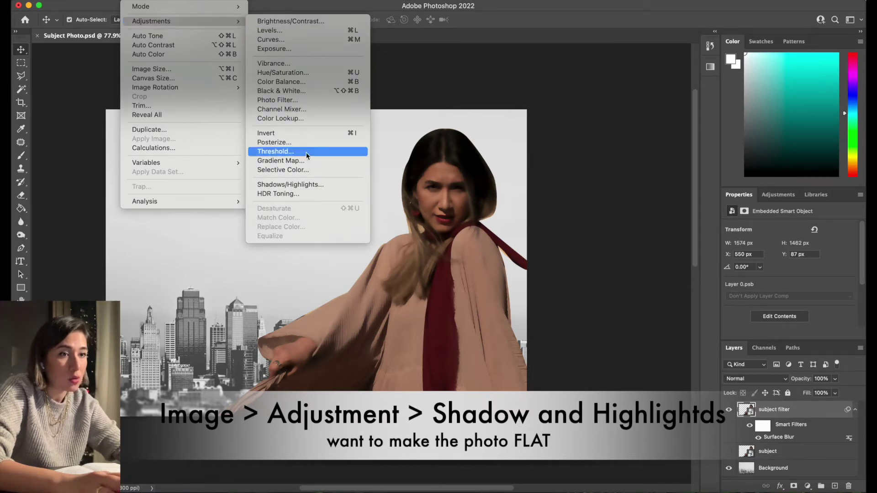
left_click(294, 185)
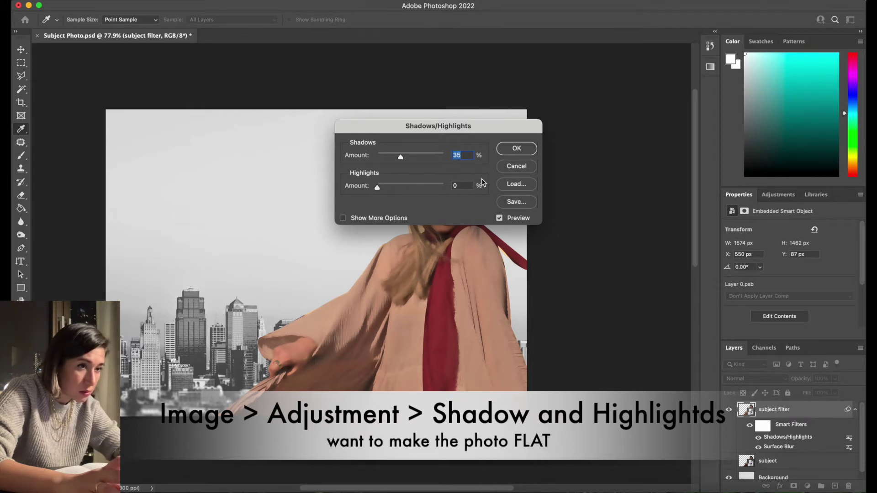
left_click_drag(431, 128, 651, 112)
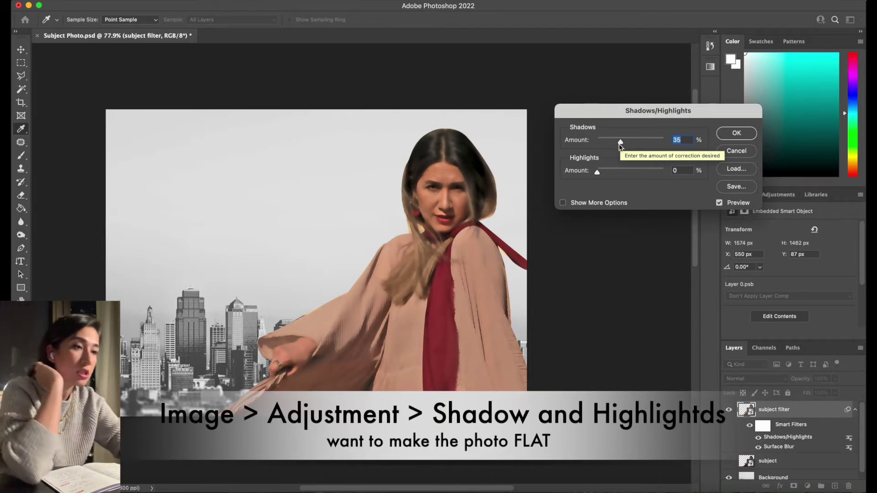
mouse_move(620, 145)
left_mouse_down()
mouse_move(697, 146)
mouse_move(577, 141)
mouse_move(630, 147)
left_mouse_up()
mouse_move(598, 172)
left_mouse_down()
mouse_move(693, 178)
mouse_move(584, 178)
mouse_move(607, 178)
left_mouse_up()
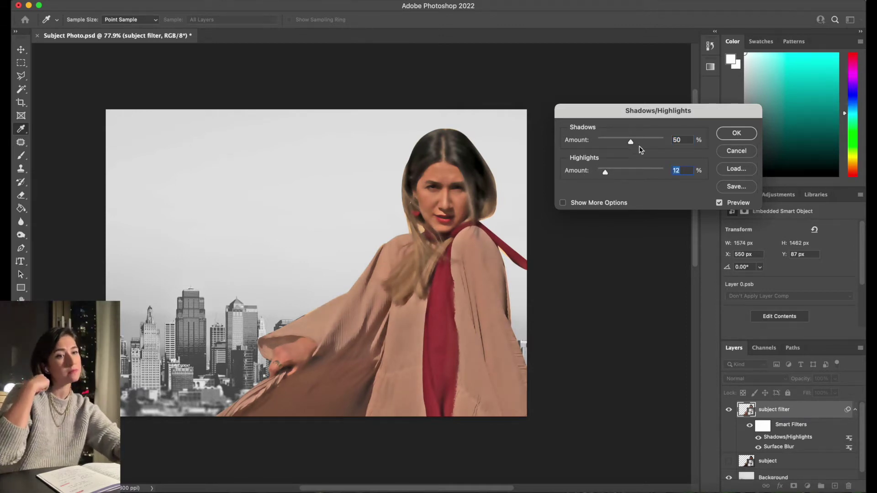
left_click_drag(631, 143, 637, 143)
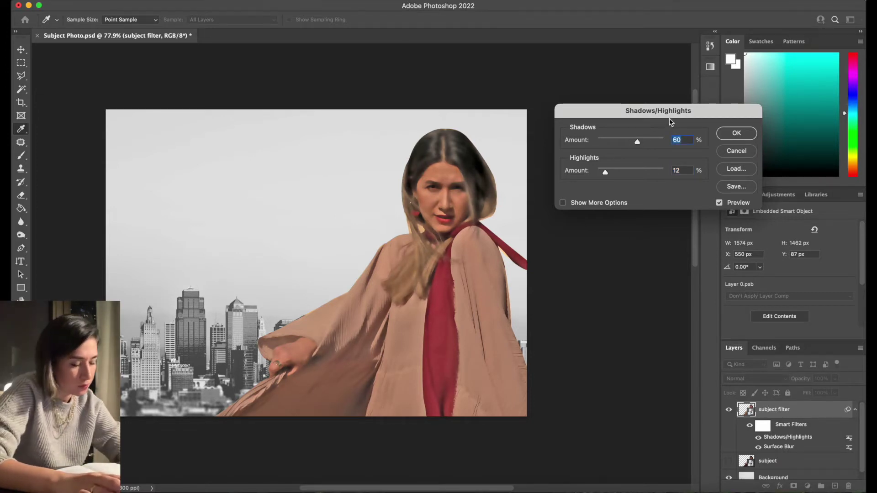
left_click(736, 133)
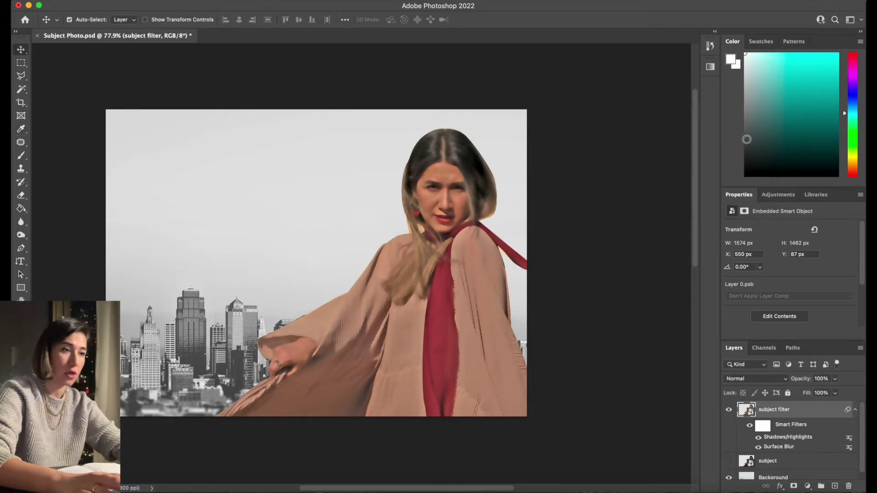
- Start an Unsharp Mask on the subject filter layer and inspect the face in its preview, ending at 100%
left_click(251, 2)
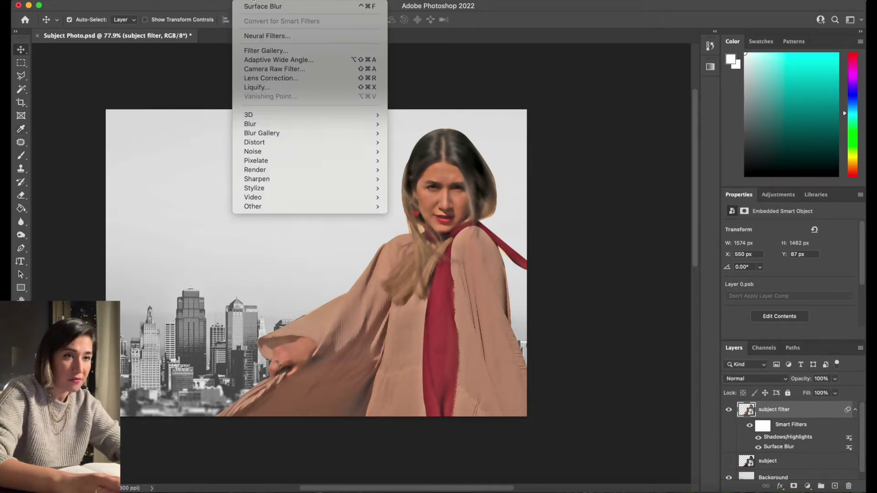
mouse_move(310, 182)
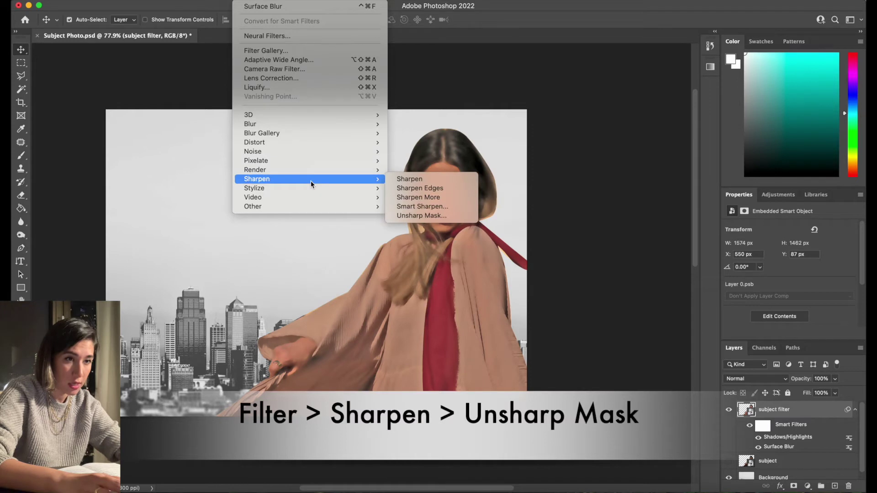
left_click(431, 216)
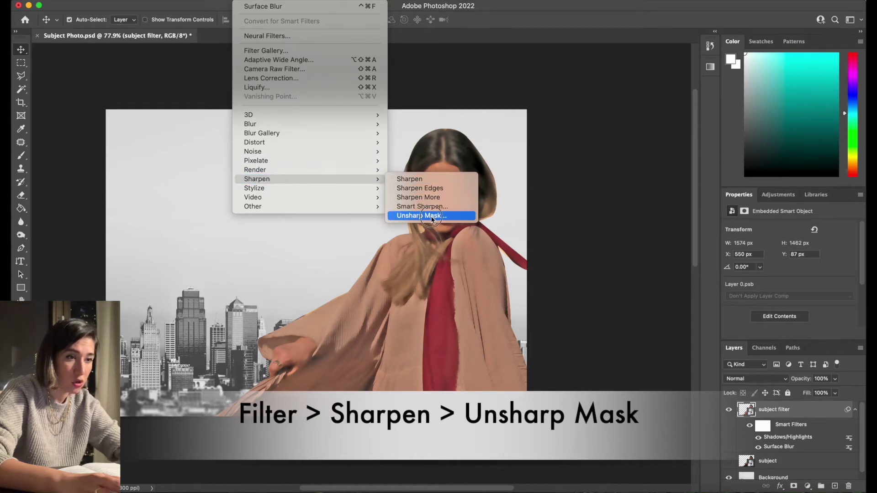
left_click(418, 139)
left_click_drag(417, 138, 398, 153)
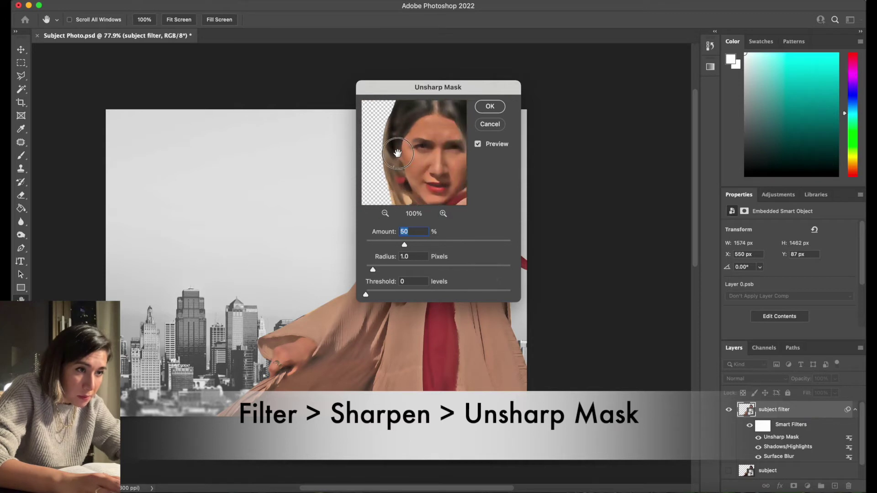
left_click(443, 213)
left_click_drag(429, 190, 425, 150)
left_click(385, 213)
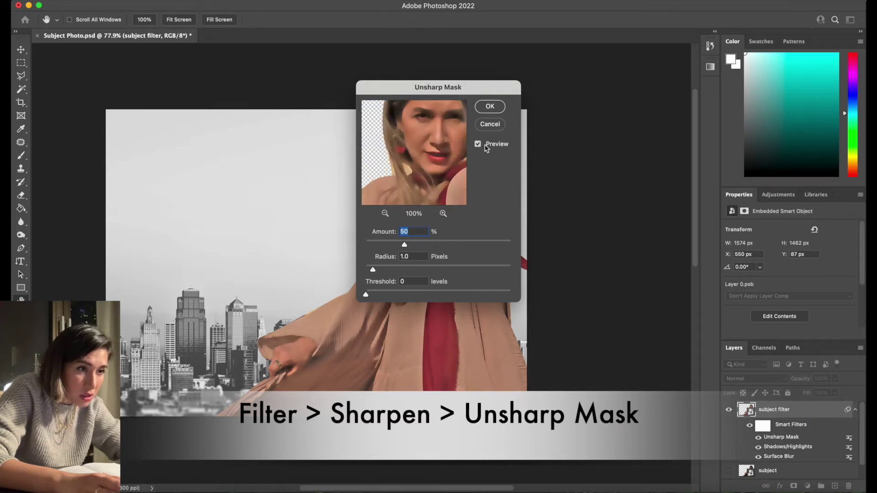
left_click_drag(432, 135, 430, 145)
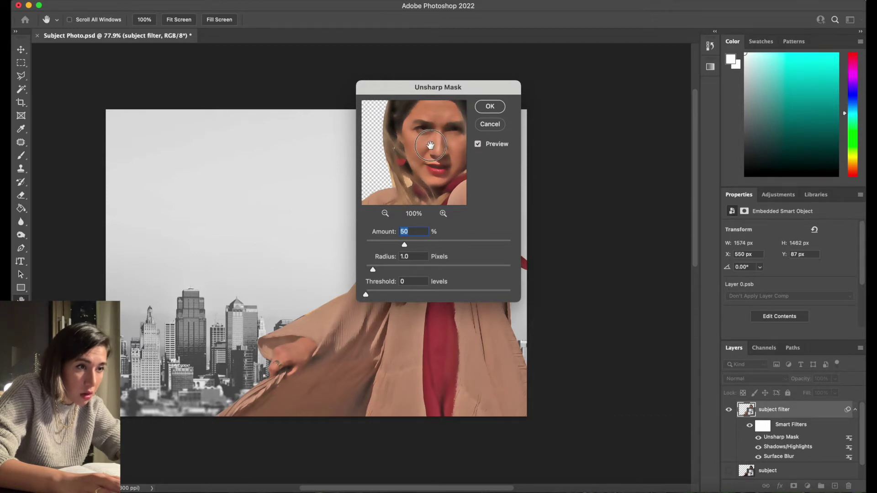
- Uncover the subject and set the Unsharp Mask to Amount 101%, Radius 2.3 pixels and Threshold 85 levels, checking the face at 300%
left_click_drag(449, 89, 643, 81)
left_click_drag(567, 263, 569, 265)
left_click_drag(575, 265, 549, 258)
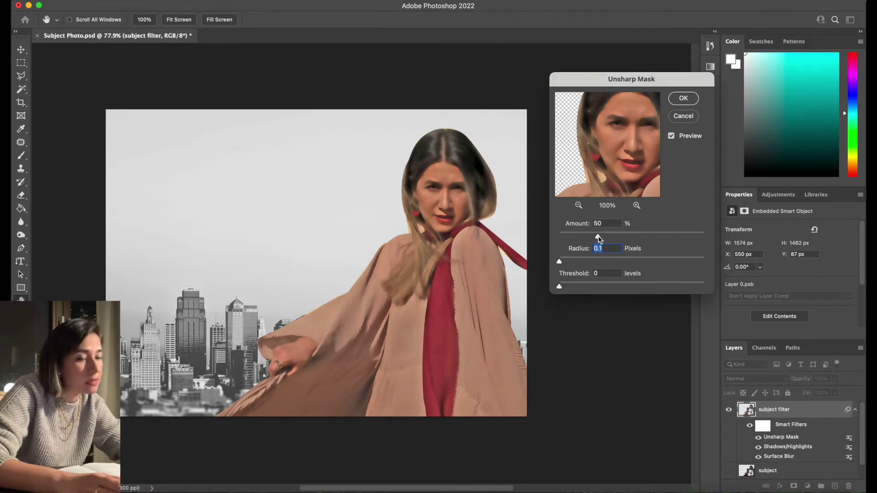
left_click_drag(597, 238, 638, 241)
mouse_move(637, 96)
left_mouse_down()
mouse_move(629, 203)
mouse_move(634, 104)
left_mouse_up()
left_click(637, 206)
left_click(637, 206)
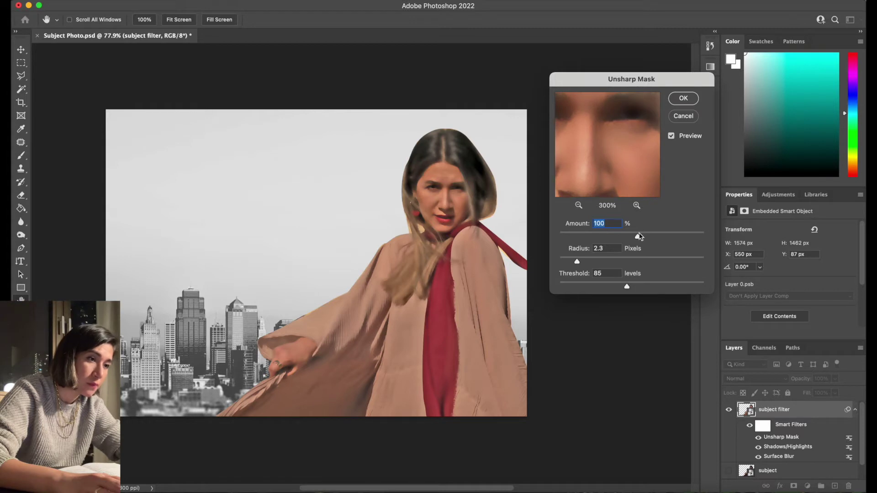
mouse_move(639, 238)
left_mouse_down()
mouse_move(674, 238)
mouse_move(619, 235)
mouse_move(639, 237)
left_mouse_up()
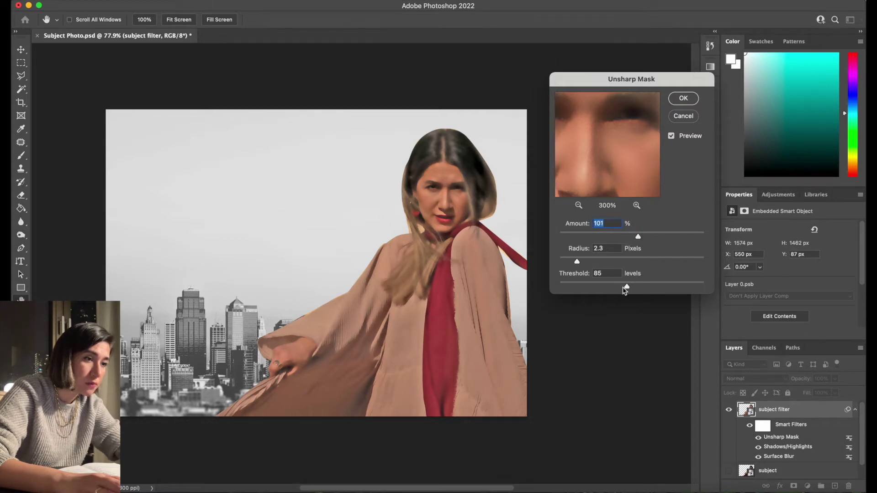
- Try a threshold of 0, settle on 80 levels with a 1.9 pixel radius, and apply the Unsharp Mask
left_click_drag(626, 287, 551, 291)
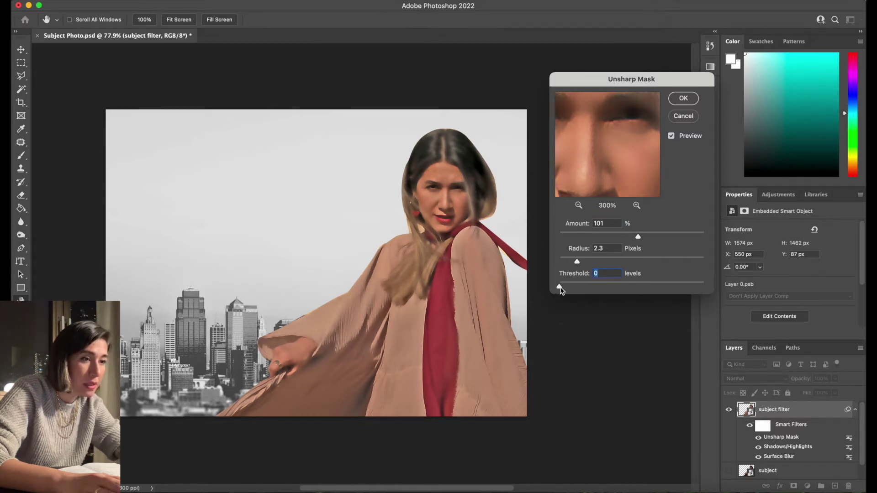
left_click_drag(558, 288, 623, 286)
left_click_drag(591, 118, 608, 148)
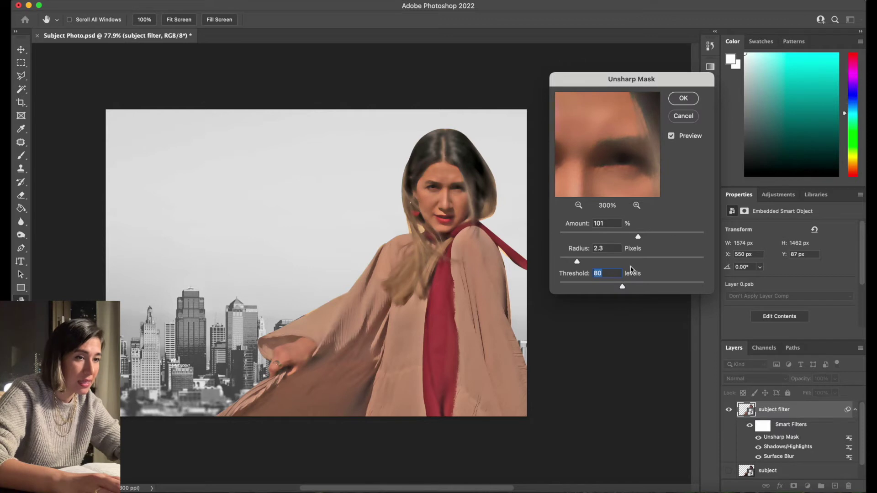
left_click_drag(577, 264, 574, 268)
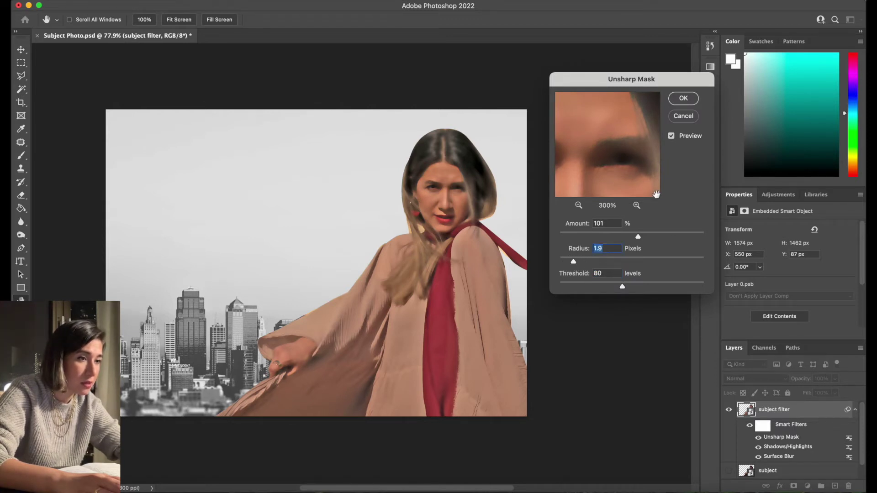
left_click(685, 99)
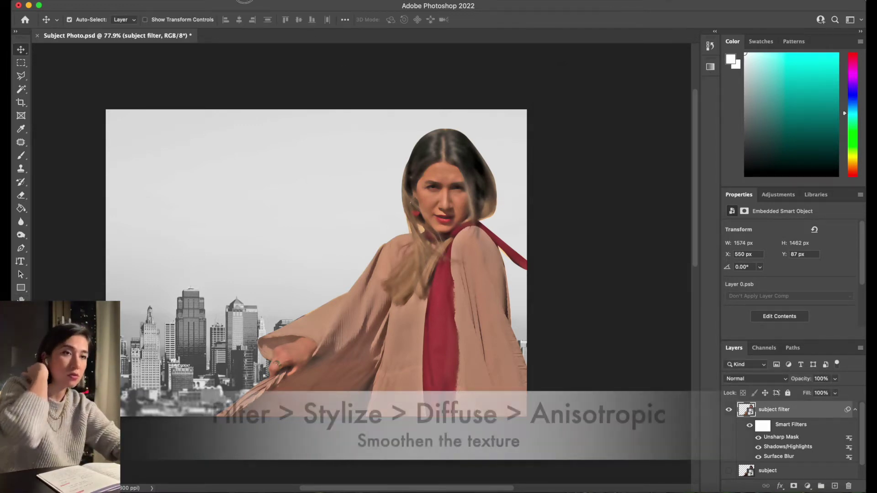
- Start a Diffuse filter on the subject filter layer in Anisotropic mode and preview the eye area at 300%
left_click(244, 2)
mouse_move(271, 190)
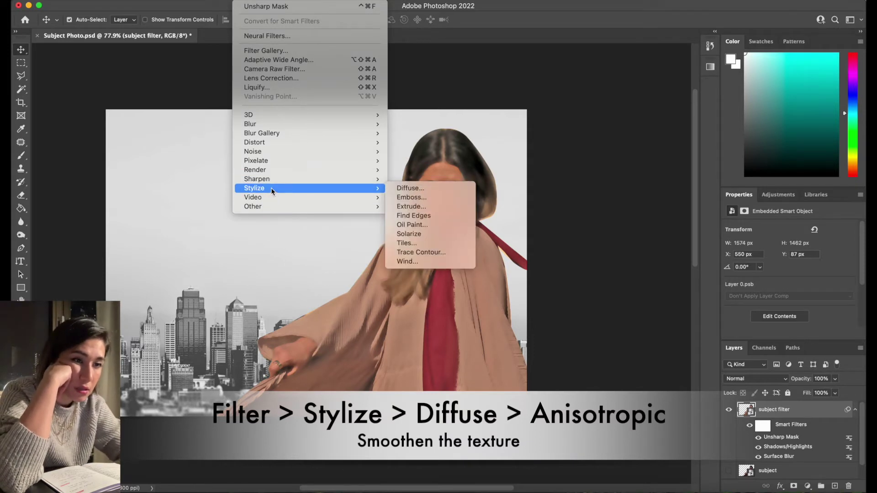
left_click(408, 189)
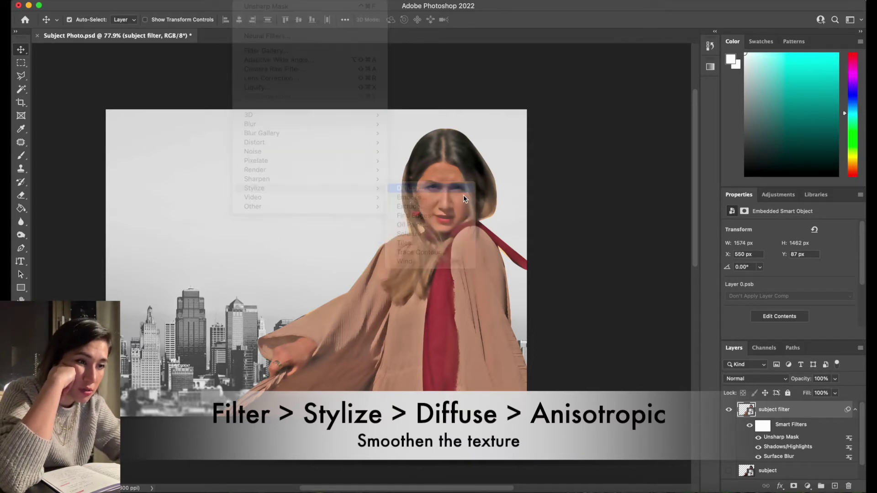
left_click_drag(402, 133, 428, 248)
left_click_drag(428, 141, 433, 226)
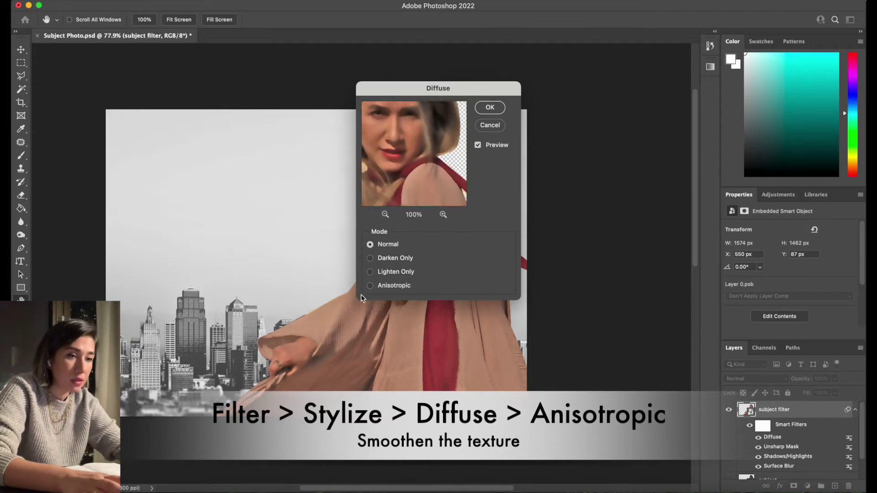
left_click_drag(417, 128, 436, 173)
left_click(443, 215)
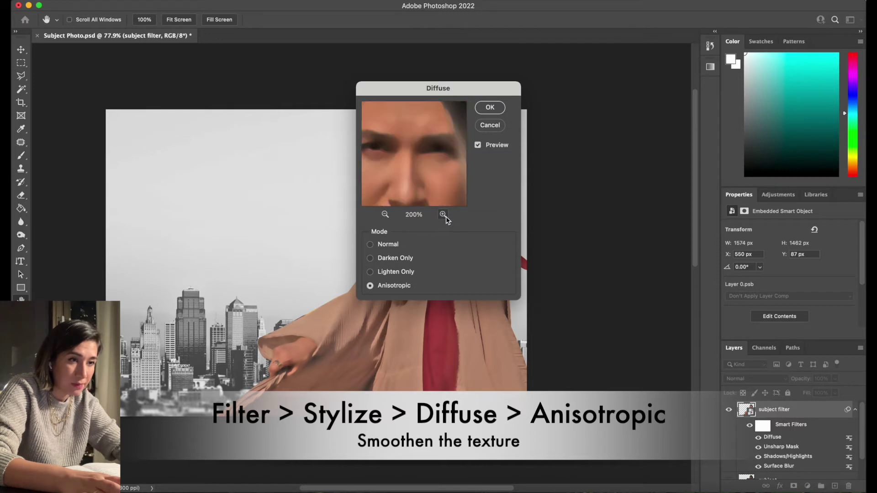
left_click_drag(402, 166, 456, 175)
left_click(443, 215)
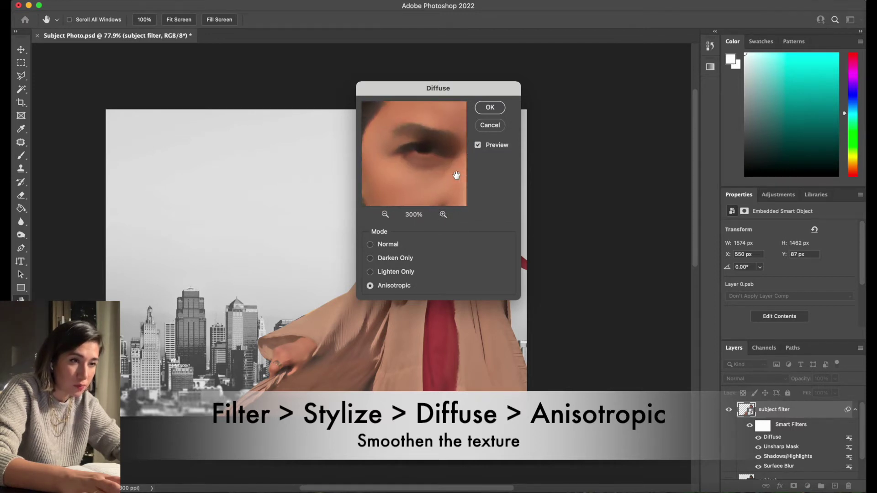
- Compare Diffuse's Normal mode with Anisotropic, uncover the subject, and apply the filter in Anisotropic mode
left_click(370, 245)
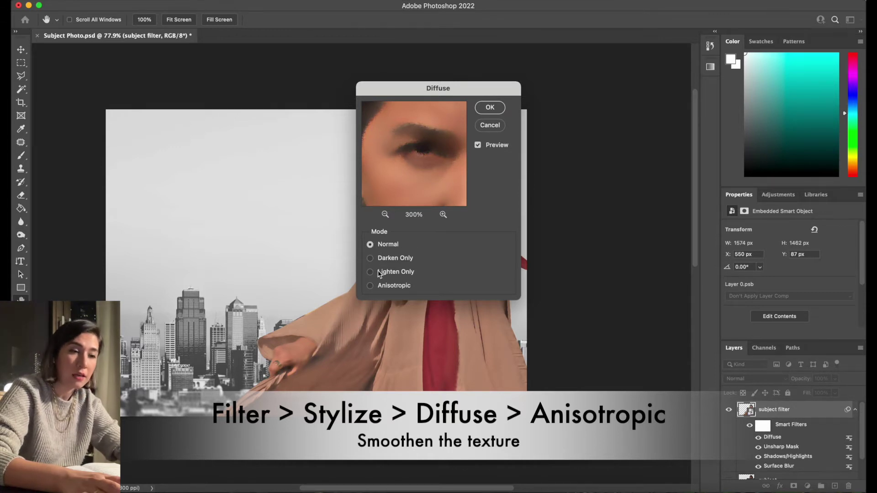
left_click(370, 286)
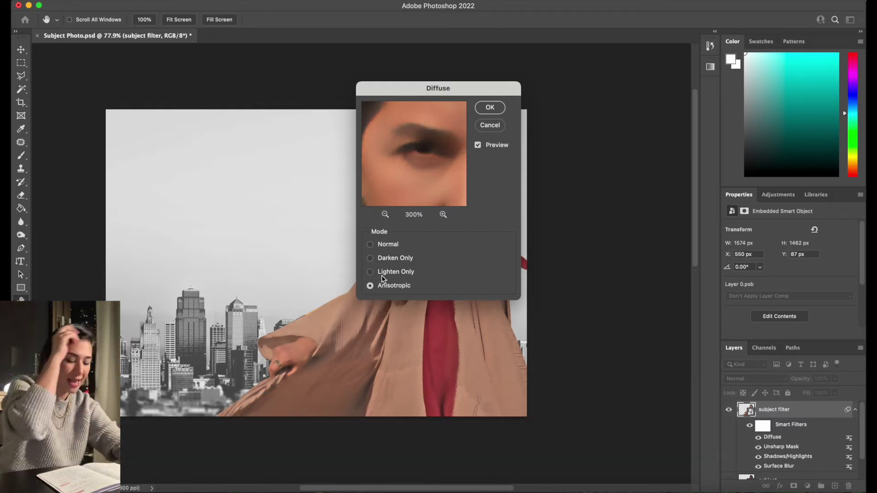
left_click_drag(426, 95, 593, 98)
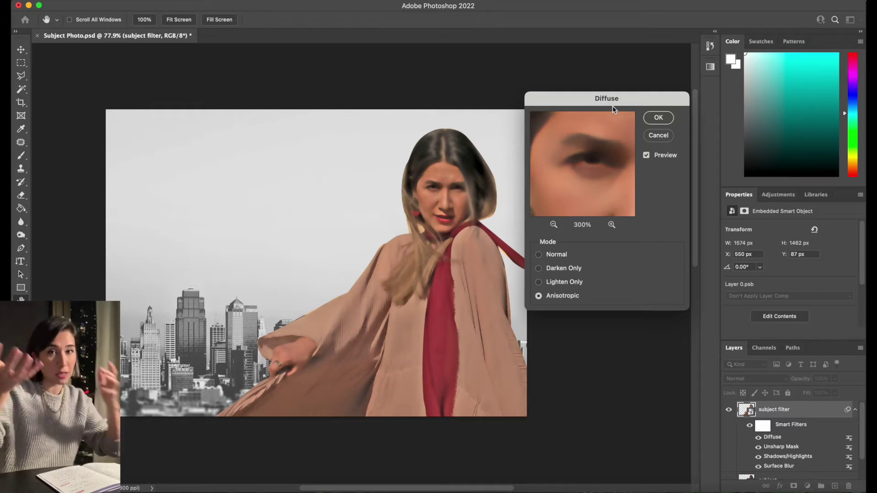
left_click(658, 117)
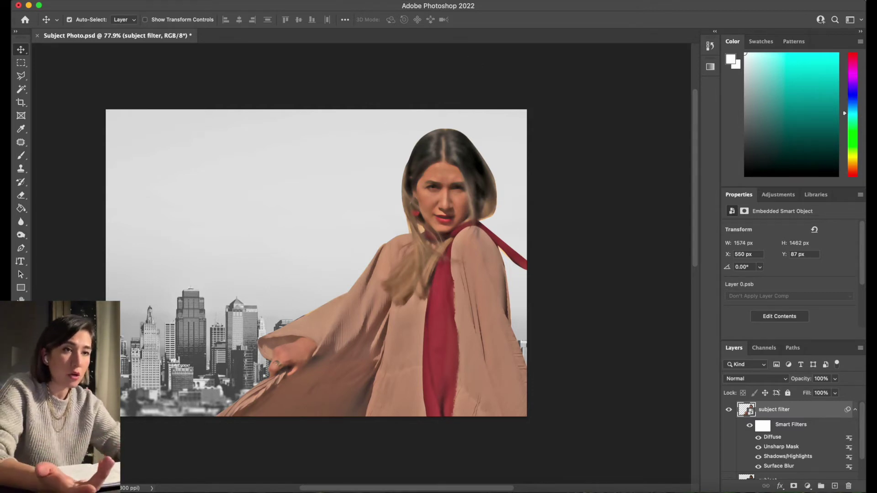
- Apply a second Diffuse filter in Anisotropic mode to the subject filter layer, checking the face in the preview
left_click(250, 1)
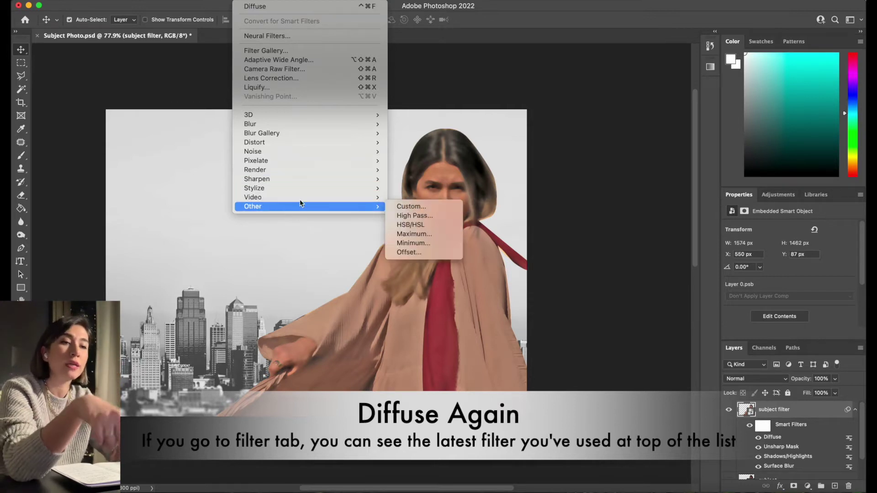
mouse_move(300, 187)
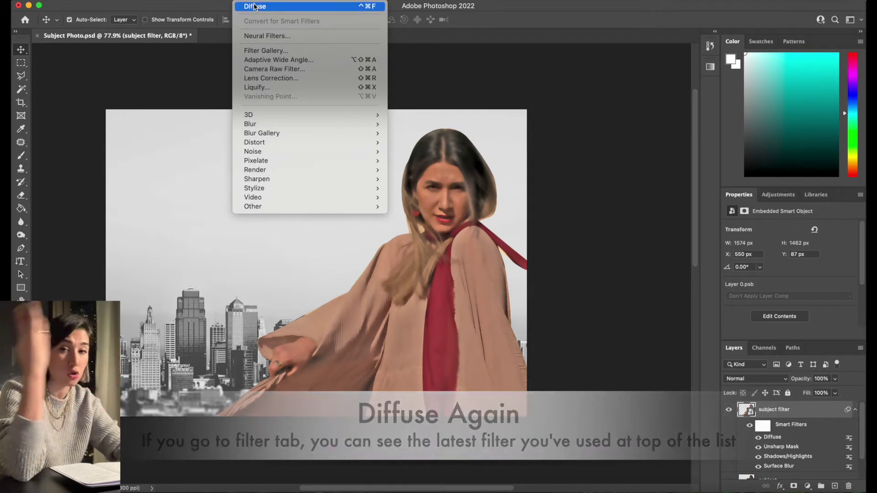
left_click(254, 6)
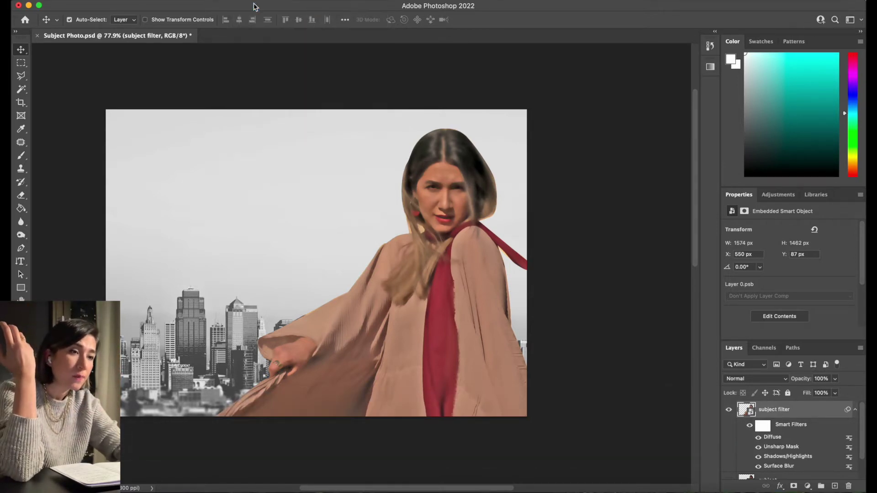
left_click_drag(609, 193, 590, 204)
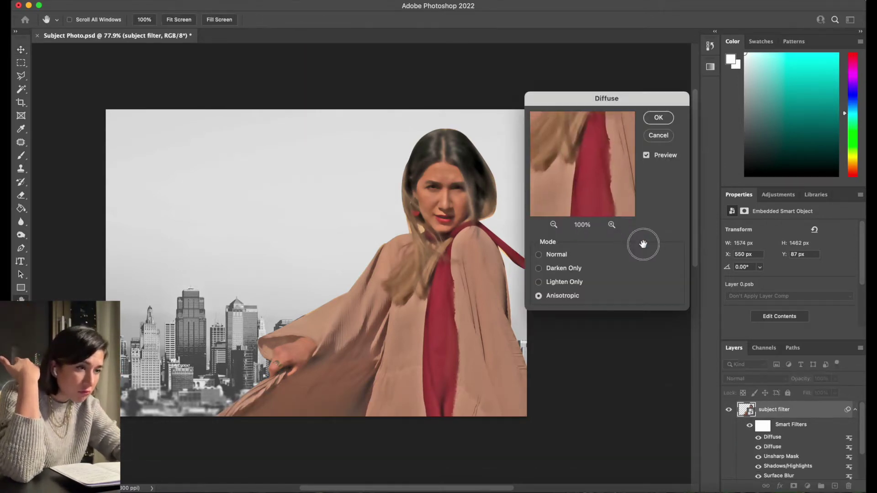
left_click_drag(586, 172, 553, 241)
left_click(656, 119)
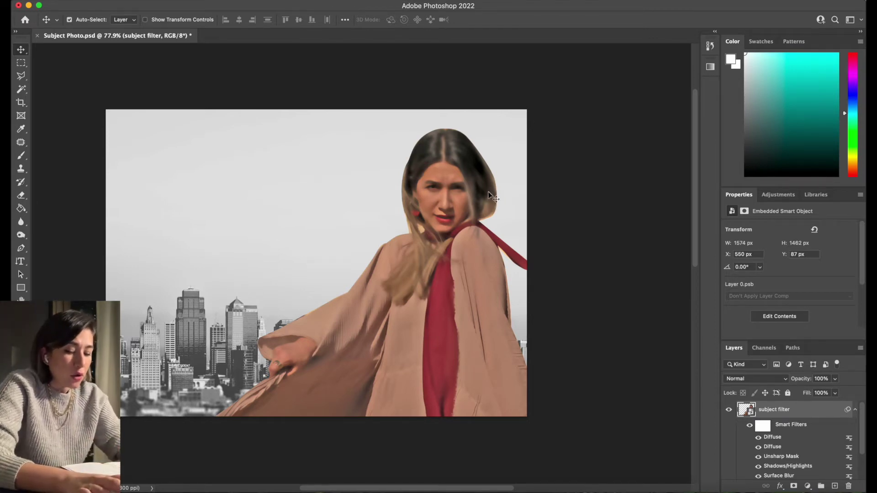
- Start an Oil Paint filter on the subject filter layer, preview the face at 100%, and set Stylization to 5.0
left_click(247, 1)
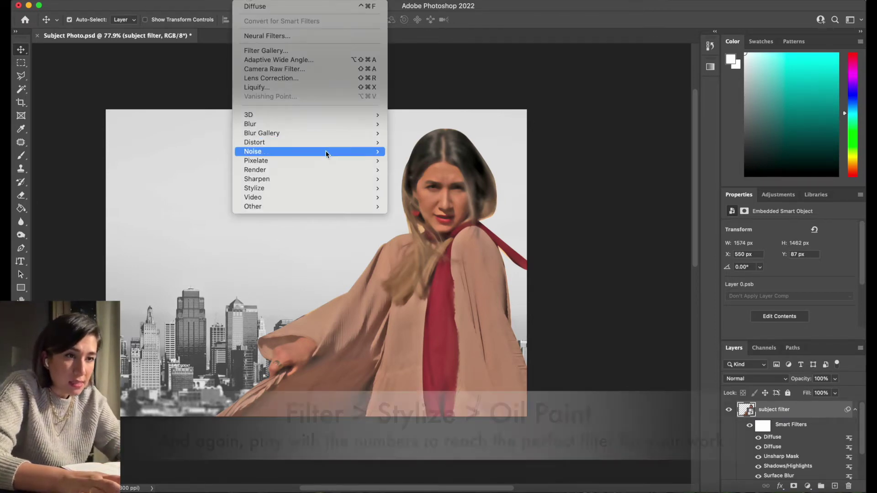
mouse_move(345, 193)
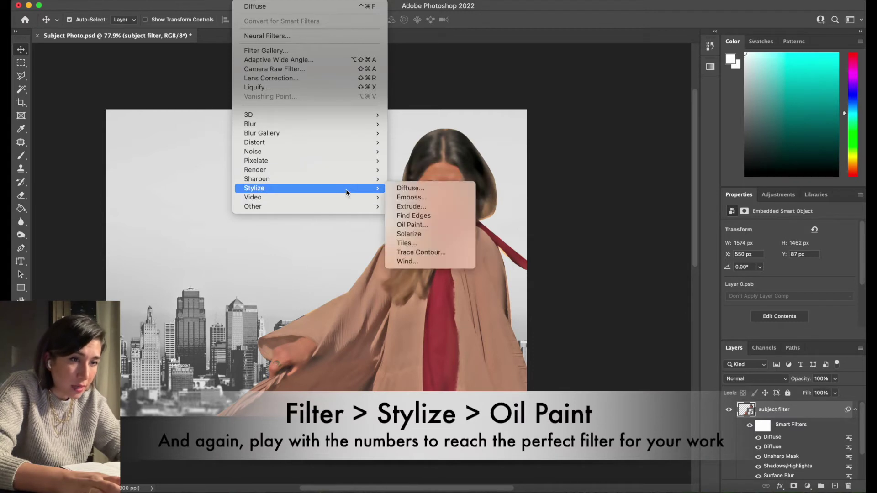
left_click(414, 225)
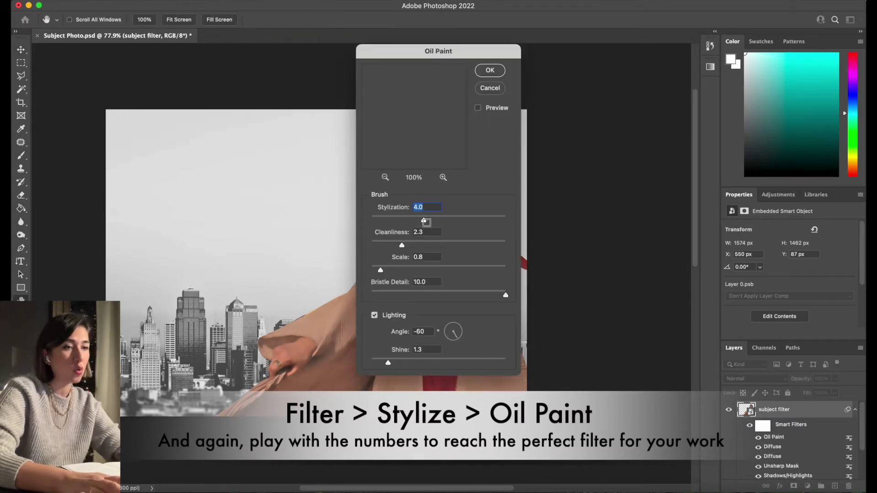
left_click_drag(423, 82, 493, 207)
mouse_move(429, 121)
left_mouse_down()
mouse_move(438, 164)
mouse_move(436, 144)
mouse_move(429, 162)
left_mouse_up()
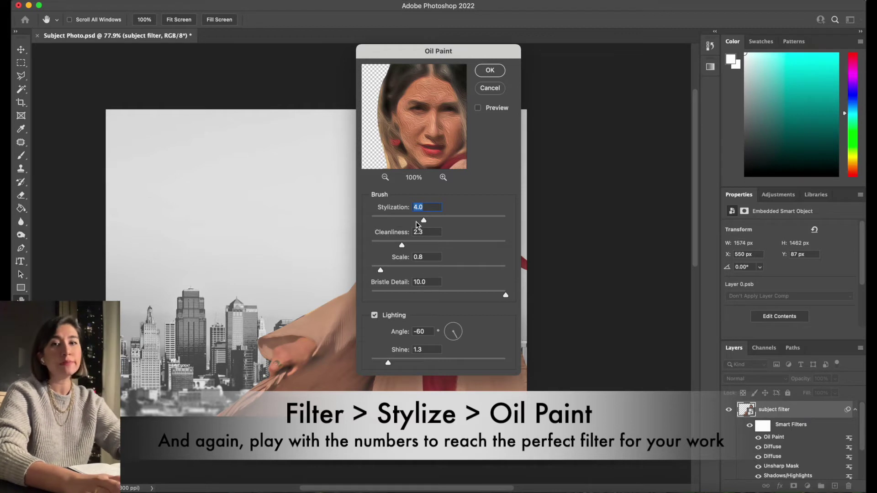
left_click(425, 222)
mouse_move(424, 222)
left_mouse_down()
mouse_move(522, 221)
mouse_move(382, 221)
mouse_move(438, 222)
left_mouse_up()
left_click(456, 222)
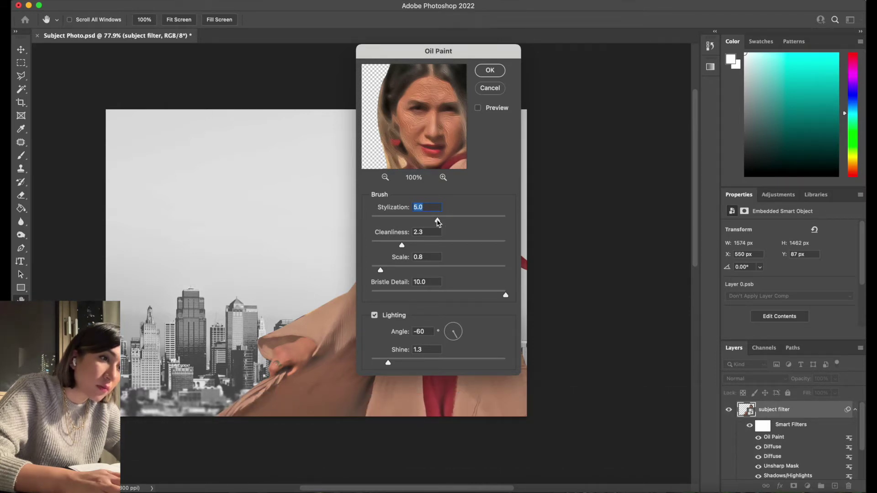
mouse_move(438, 222)
left_mouse_down()
mouse_move(463, 222)
mouse_move(412, 221)
mouse_move(437, 222)
left_mouse_up()
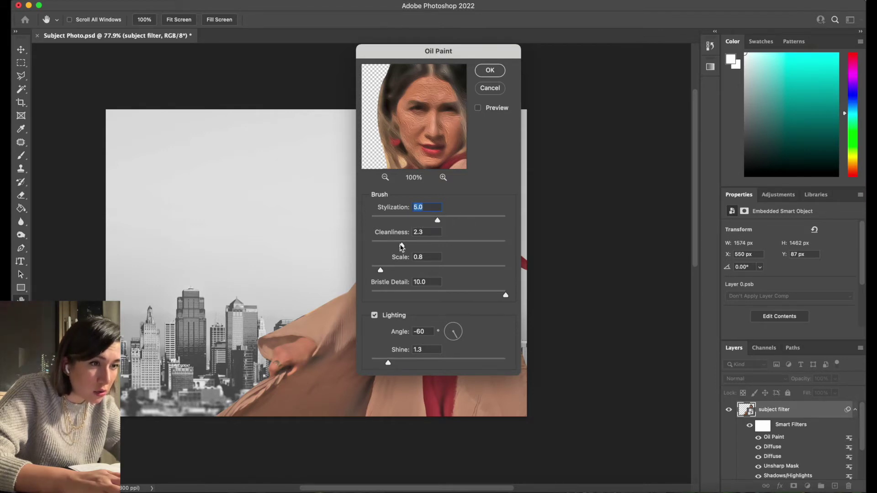
- Set the Oil Paint Cleanliness to 5.8, try a Scale of 10.0, and turn on the canvas preview with the subject uncovered
left_click_drag(402, 247, 489, 252)
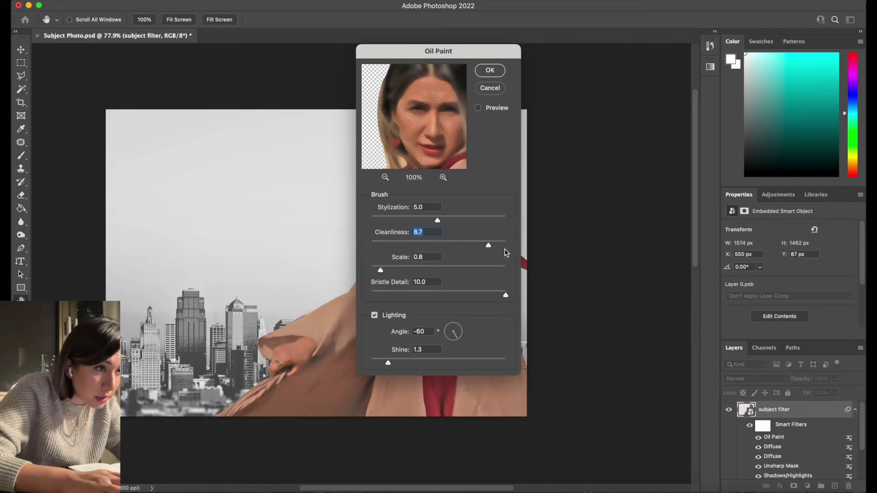
left_click_drag(488, 246, 449, 245)
left_click_drag(381, 270, 520, 272)
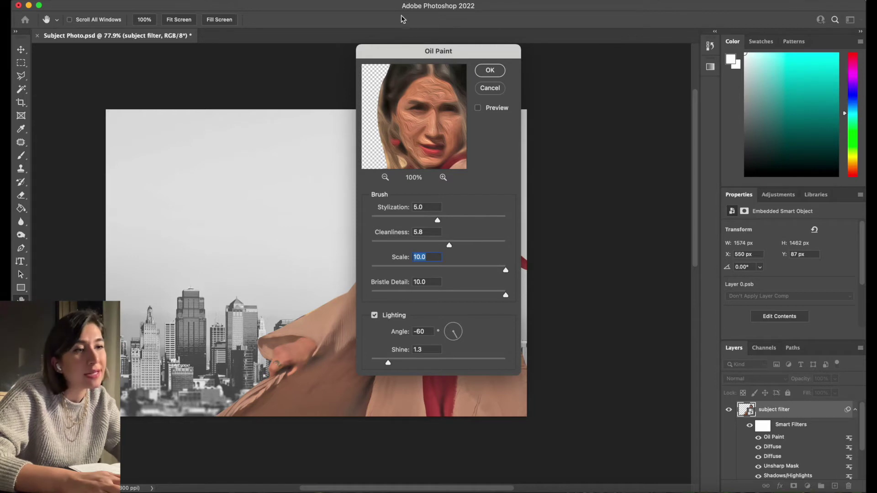
left_click_drag(421, 53, 507, 57)
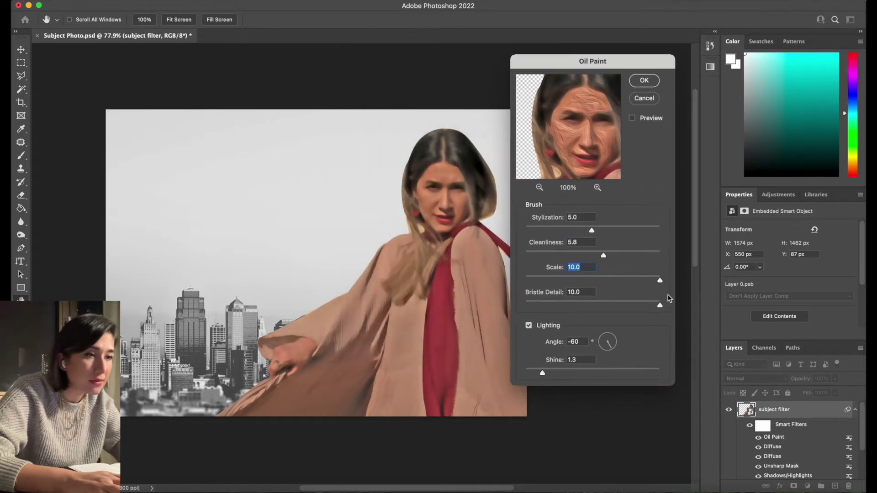
left_click(632, 118)
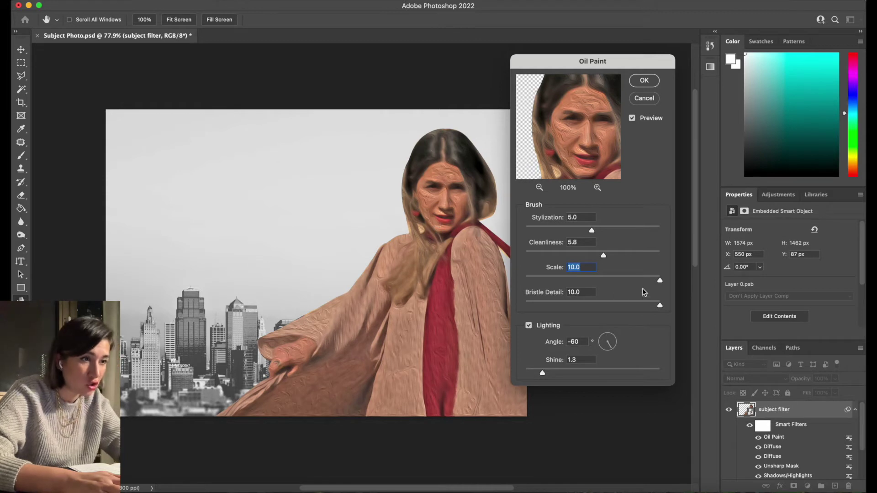
- Set the Oil Paint filter to Stylization 5.4, Scale 0.8, Bristle Detail 6.4 and Shine 0.9, and apply it
left_click_drag(659, 282, 539, 283)
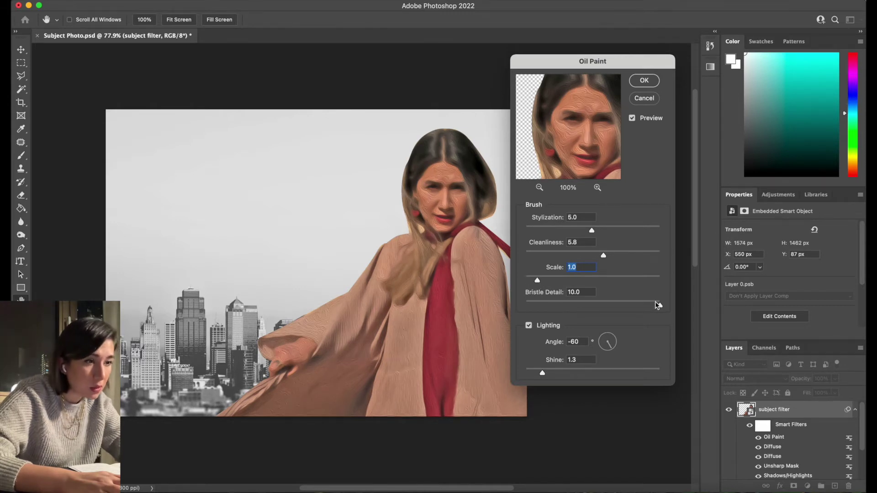
left_click_drag(659, 305, 611, 305)
left_click_drag(542, 373, 537, 373)
left_click_drag(591, 230, 620, 229)
left_click_drag(543, 280, 540, 284)
left_click_drag(620, 230, 596, 231)
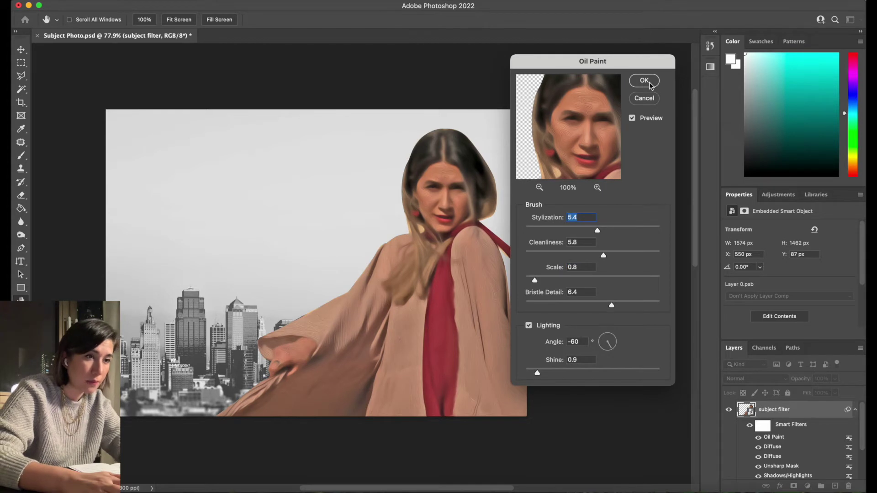
left_click(653, 84)
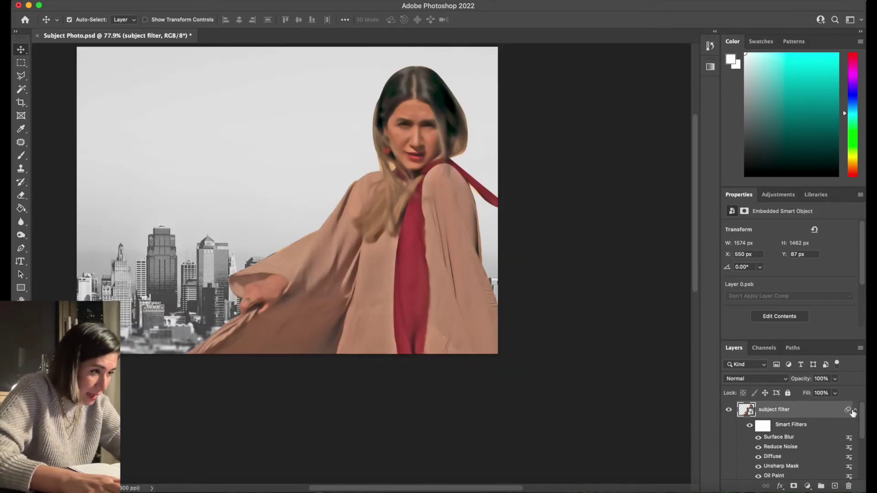
- Collapse the subject filter layer's smart filter list and duplicate the layer as "subject CutOut"
left_click(855, 411)
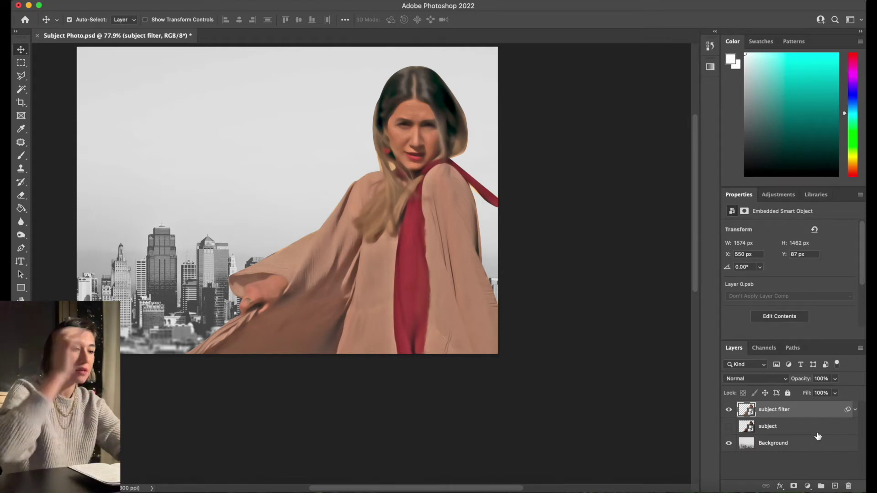
right_click(777, 407)
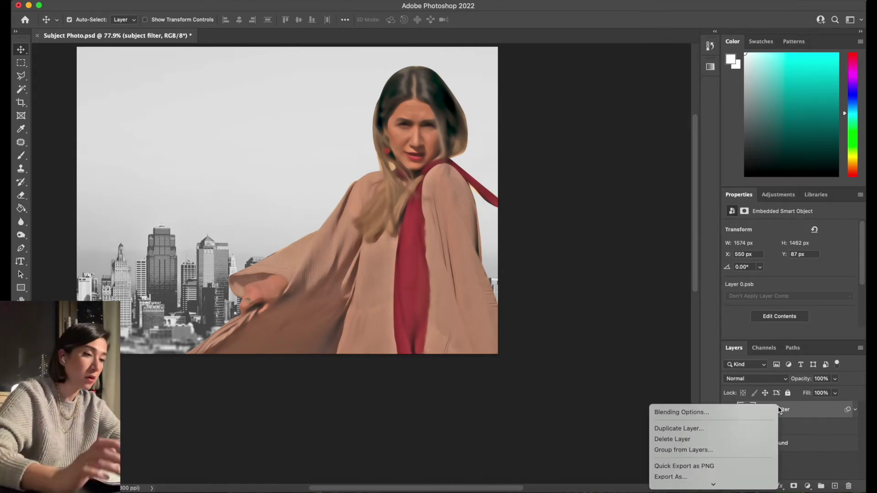
left_click(688, 430)
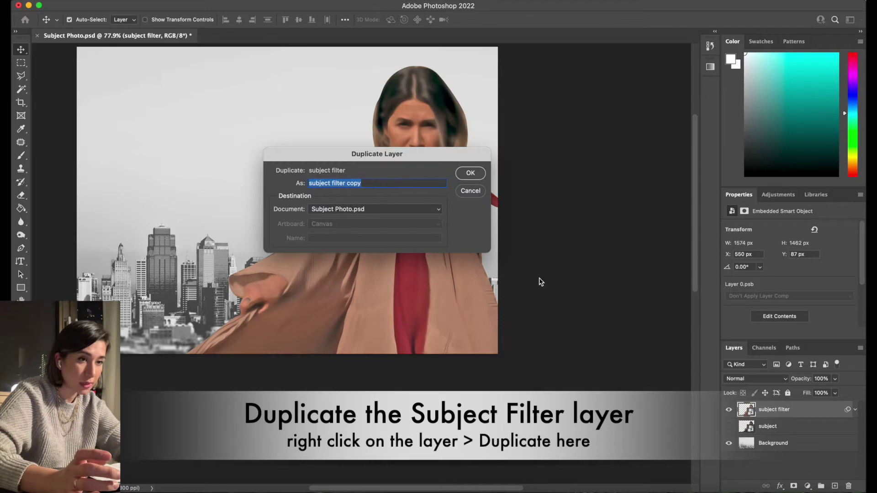
left_click_drag(337, 183, 369, 184)
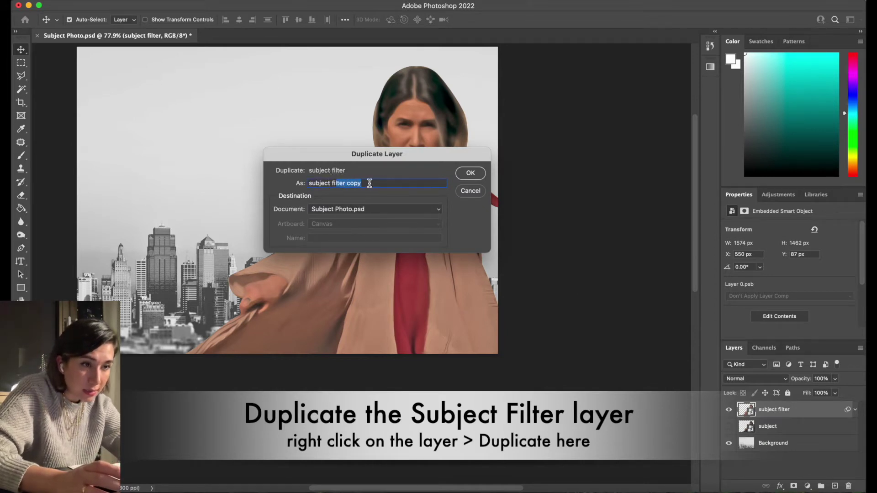
key("BackSpace")
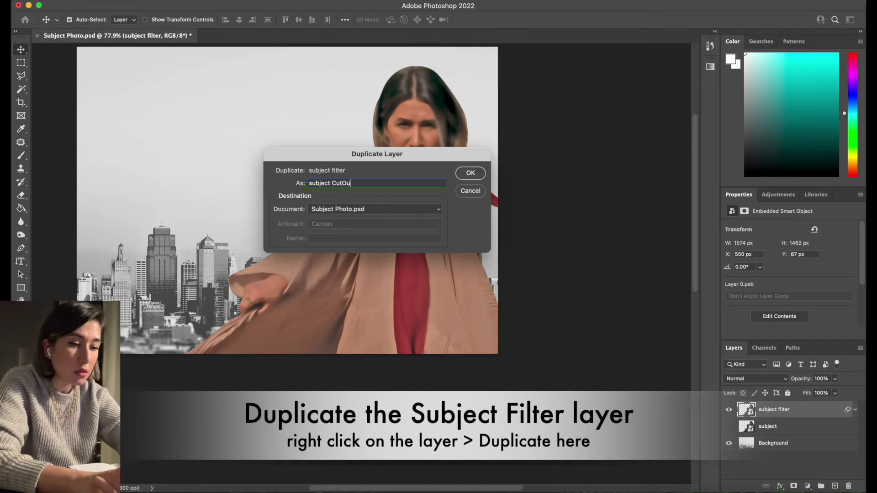
left_click(470, 173)
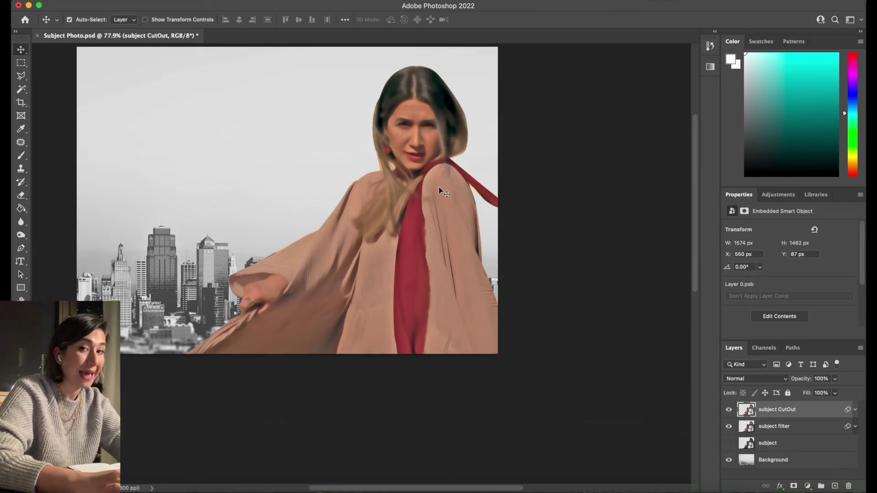
- Open the Filter Gallery for the subject CutOut layer and choose the Artistic Cutout filter
scroll(445, 192, "up", 5)
scroll(446, 191, "left", 5)
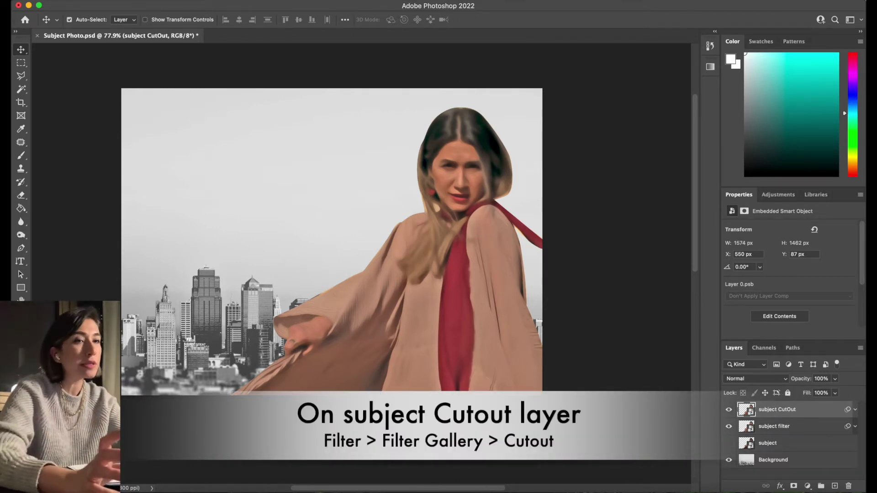
left_click(247, 0)
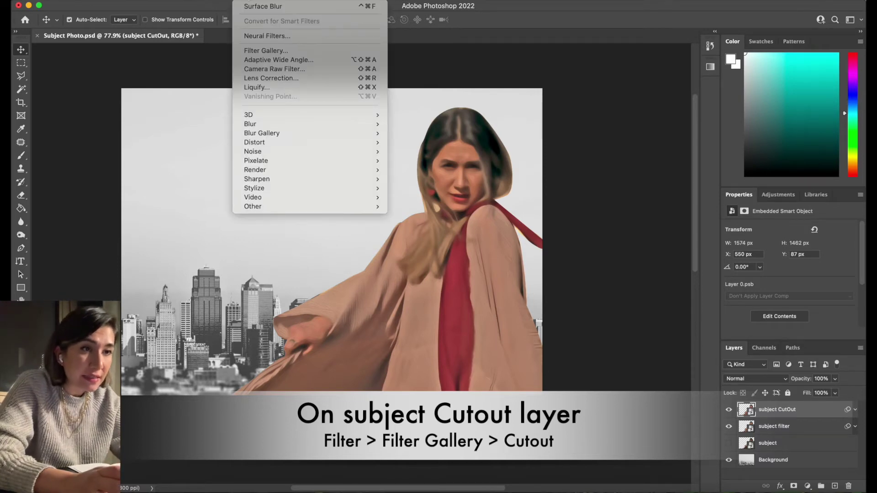
left_click(283, 50)
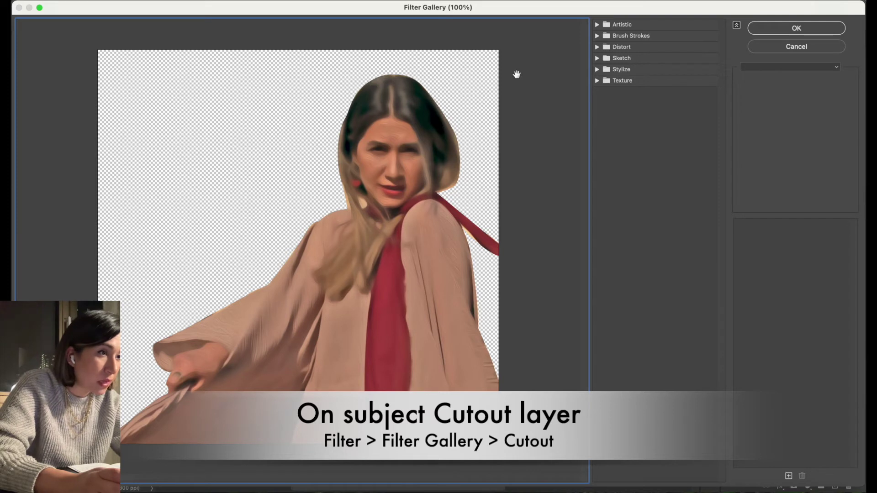
left_click(597, 70)
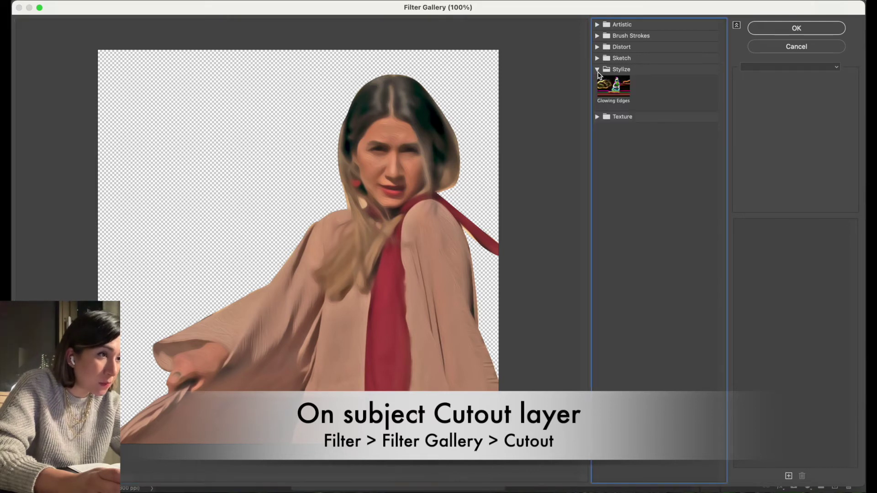
left_click(597, 58)
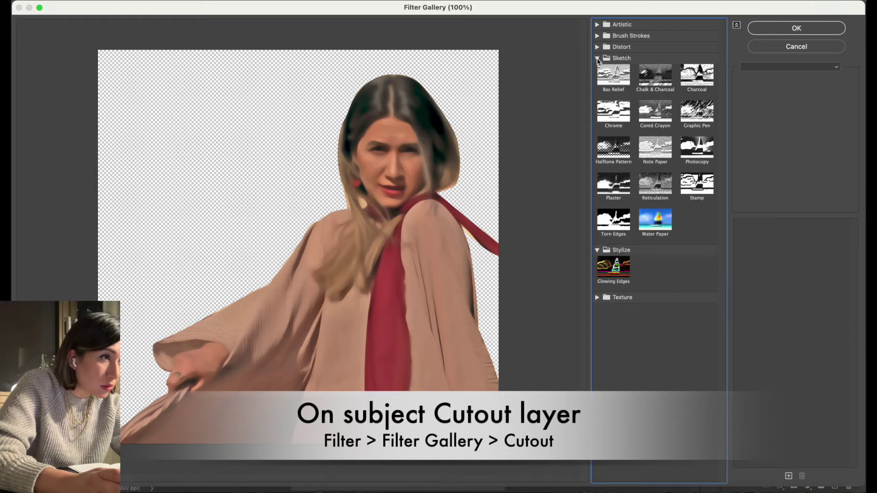
left_click(597, 25)
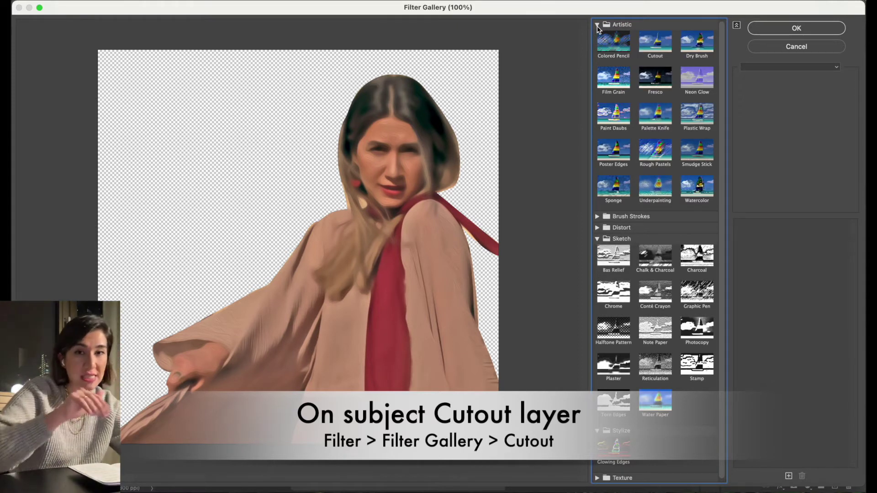
left_click(666, 48)
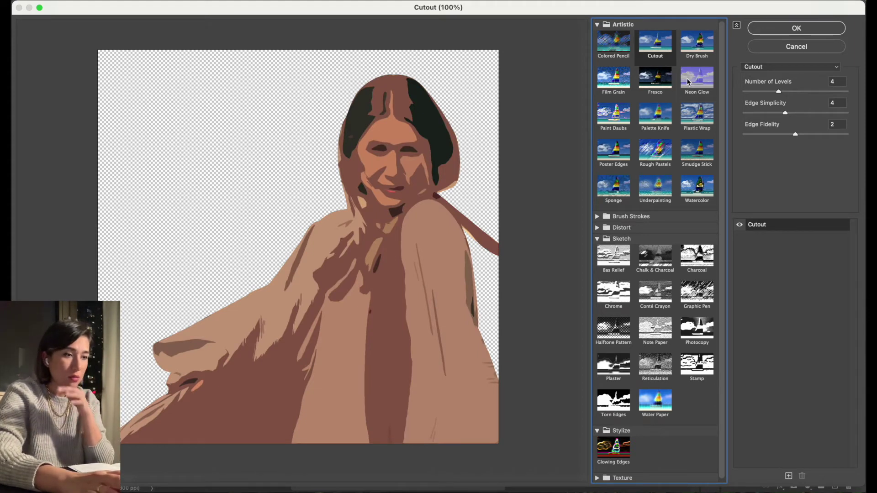
- Compare low and high Cutout settings, ending with Number of Levels 8 and Edge Simplicity 0
left_click(778, 92)
left_click_drag(780, 94, 745, 96)
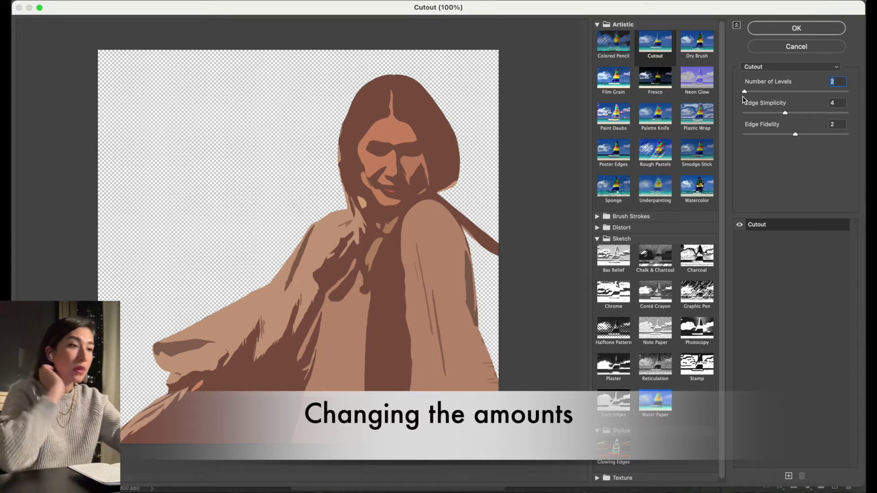
left_click_drag(744, 92, 850, 93)
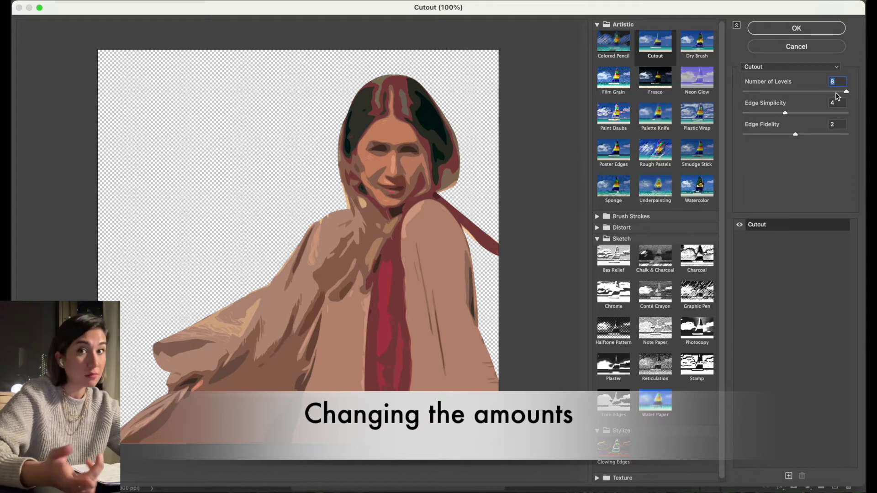
left_click_drag(785, 113, 824, 117)
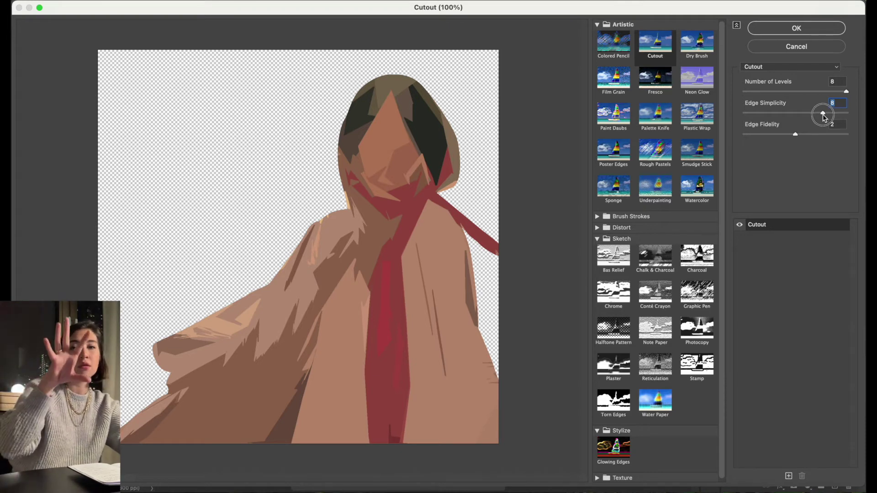
left_click_drag(823, 114, 738, 117)
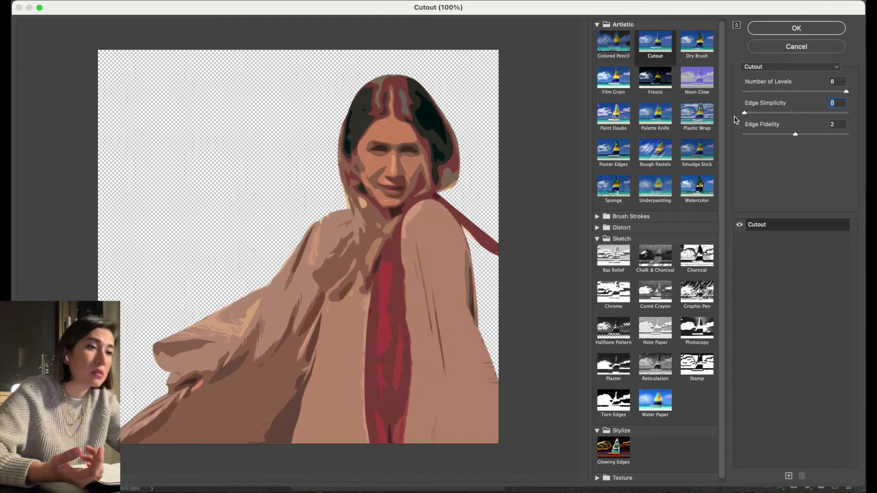
- Compare low and high Edge Fidelity on the face, set Edge Fidelity to 2, and apply the Cutout filter
left_click_drag(796, 137, 745, 139)
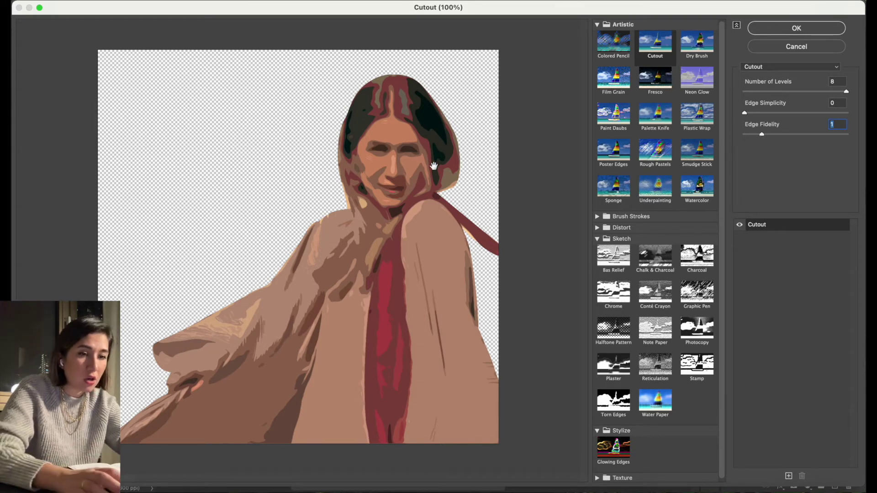
scroll(421, 156, "up", 2)
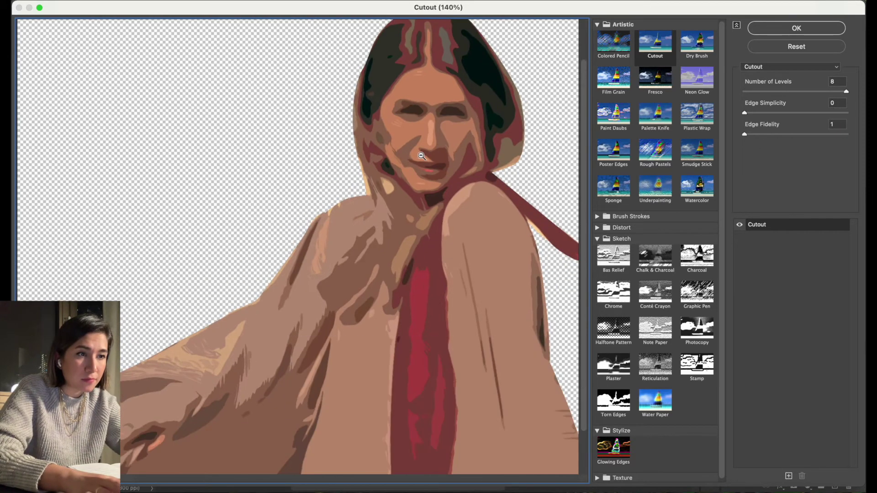
scroll(477, 131, "up", 4)
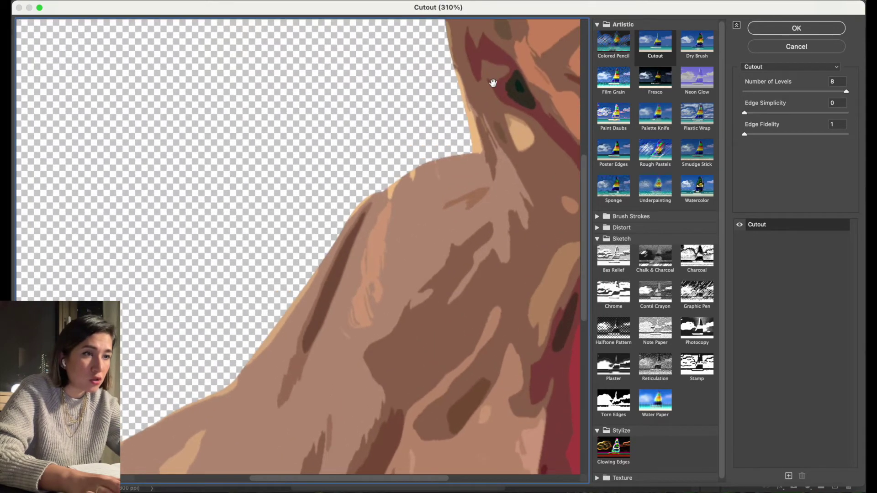
left_click_drag(492, 83, 274, 280)
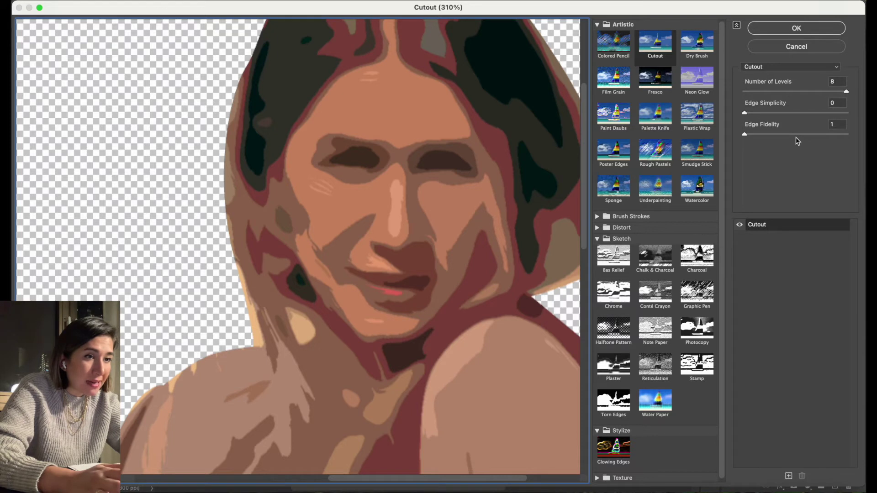
left_click_drag(755, 133, 840, 137)
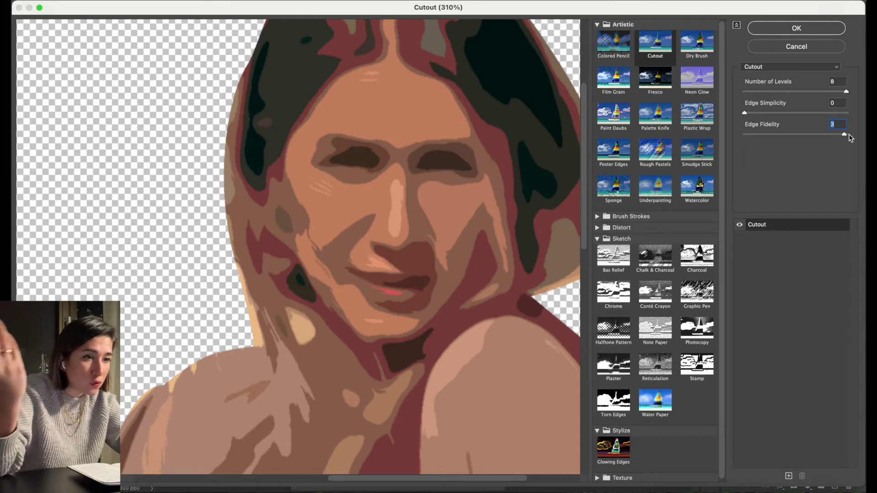
left_click(846, 136)
left_click_drag(846, 137, 781, 138)
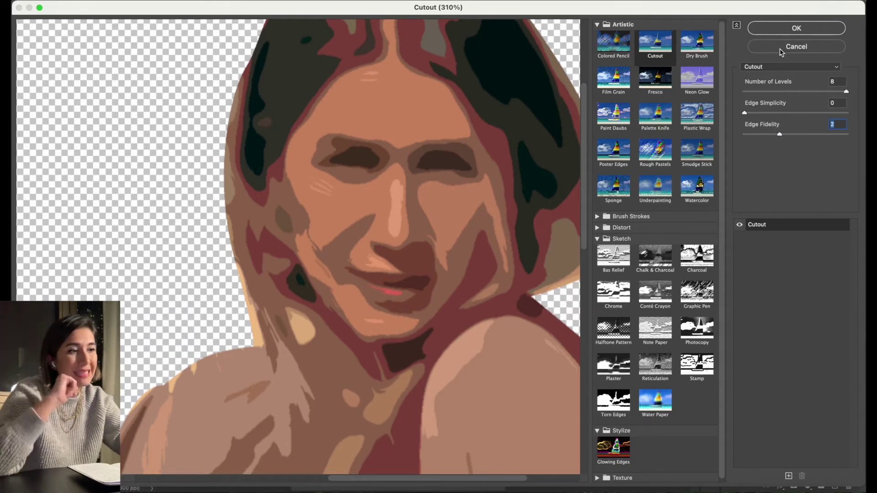
left_click(782, 33)
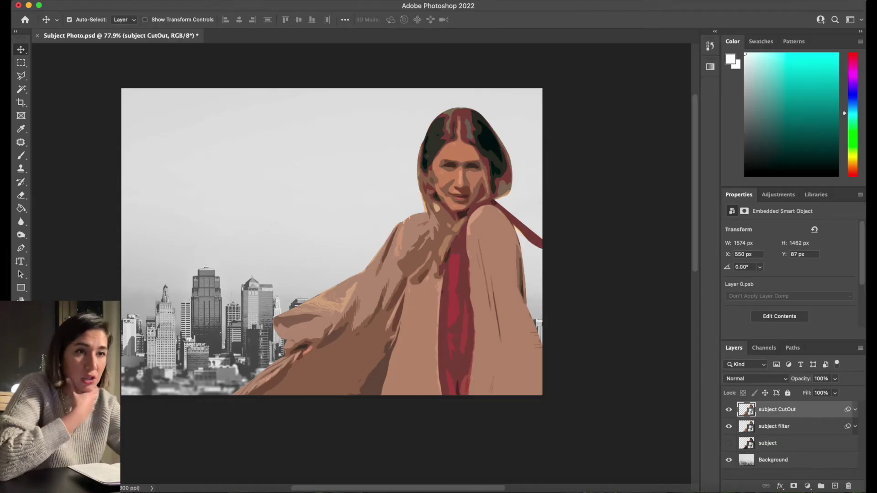
- Apply a Brightness/Contrast adjustment to the subject CutOut layer with Brightness -3 and Contrast 15
left_click(140, 2)
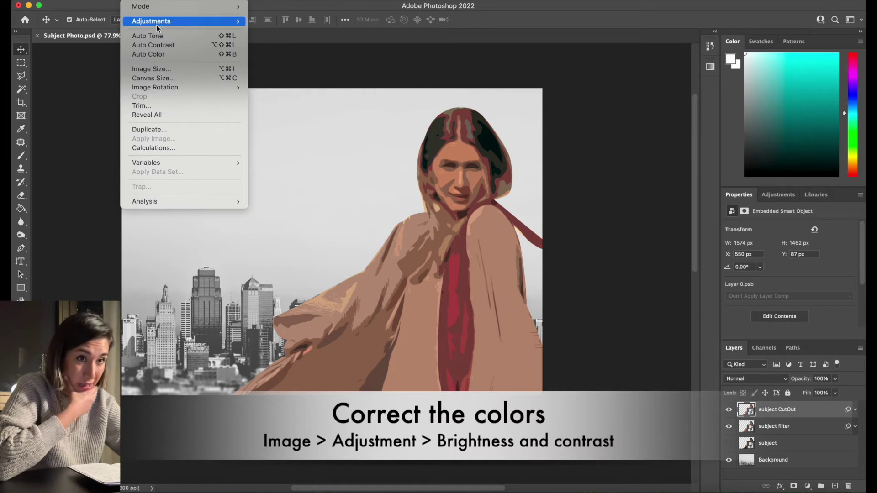
mouse_move(224, 22)
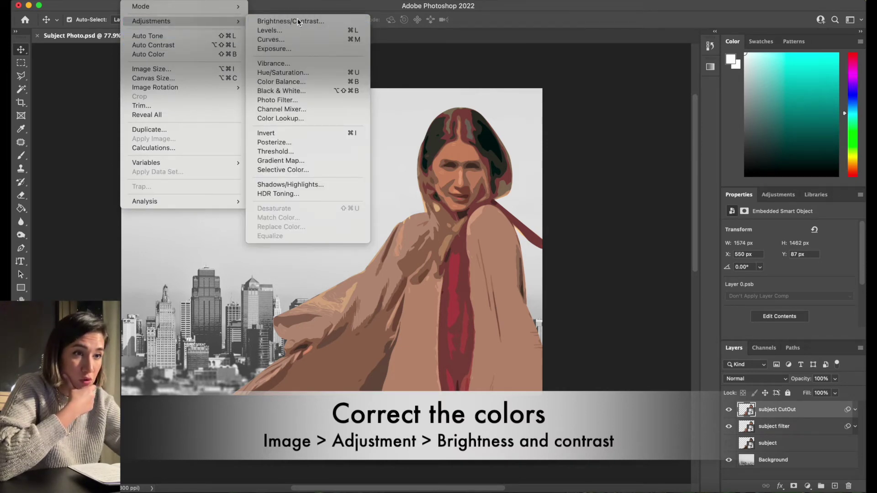
left_click(314, 22)
left_click_drag(433, 137, 247, 142)
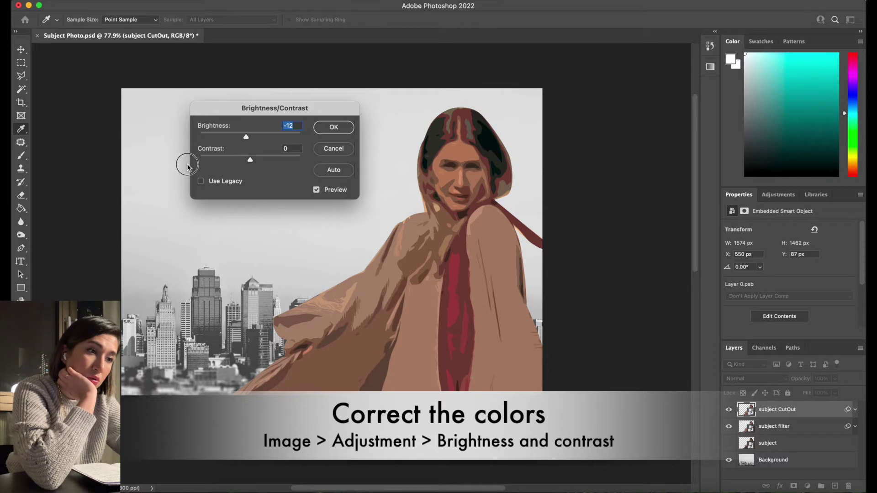
left_click_drag(249, 160, 251, 141)
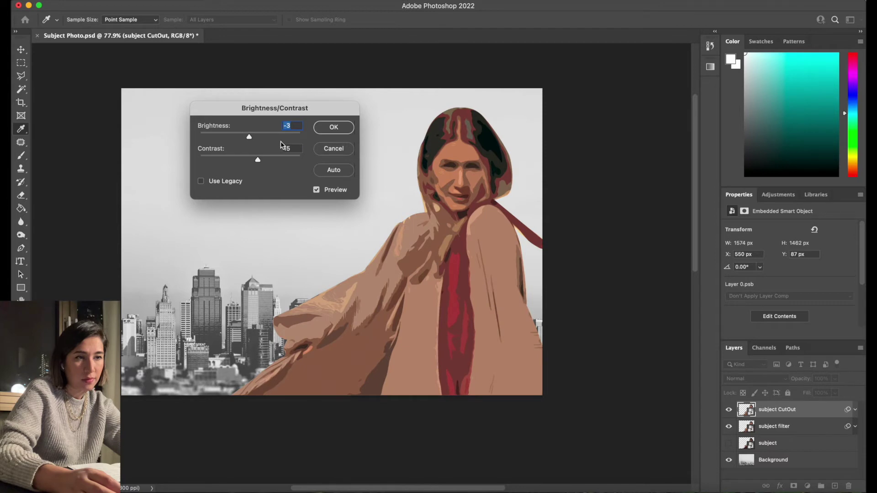
left_click(324, 130)
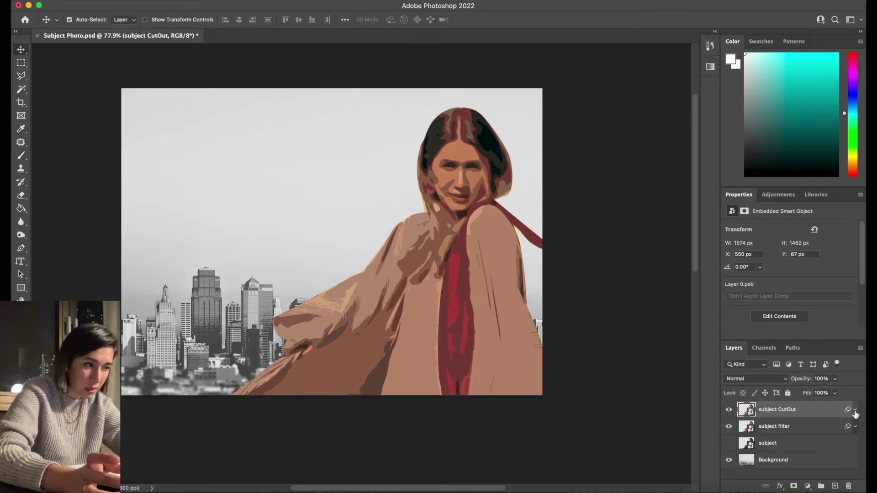
- Review the list of smart filters stacked on the subject CutOut layer and collapse it again
left_click(855, 411)
scroll(832, 412, "down", 3)
scroll(790, 429, "down", 3)
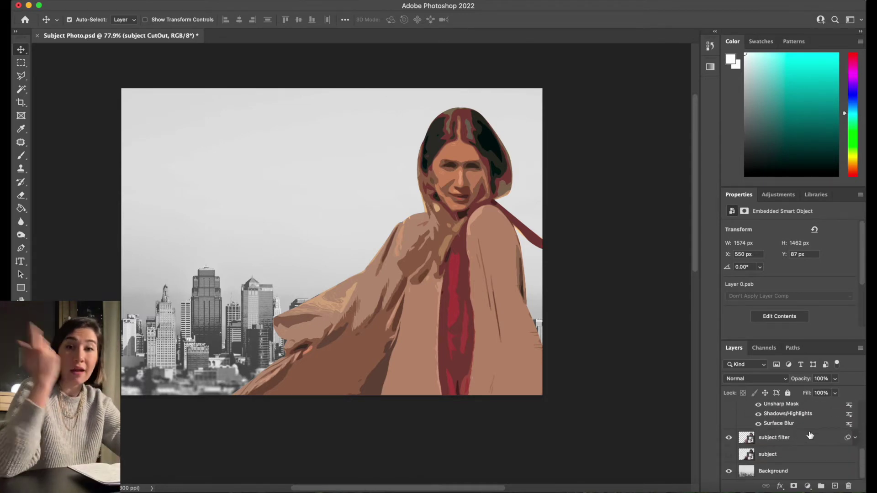
scroll(810, 433, "up", 5)
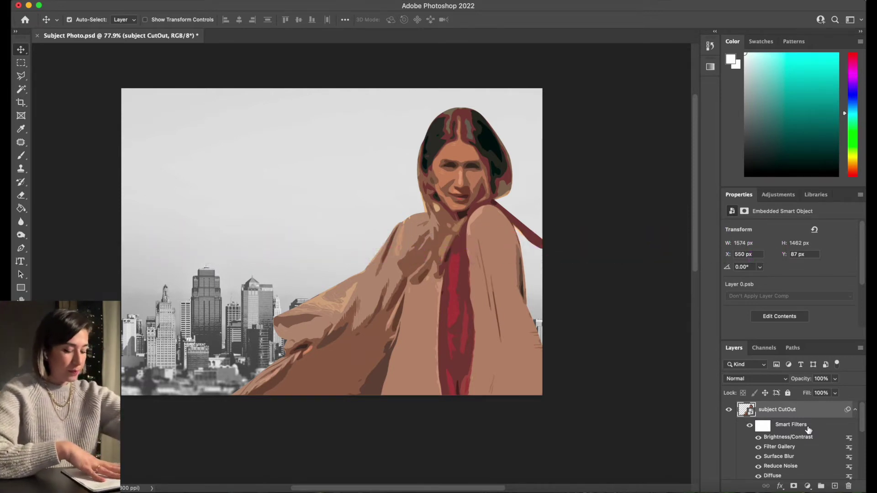
left_click(854, 410)
- Set the subject CutOut layer's opacity to 45% and compare the image with the layer hidden and shown
left_click(835, 379)
left_click_drag(835, 392, 811, 395)
left_click(730, 412)
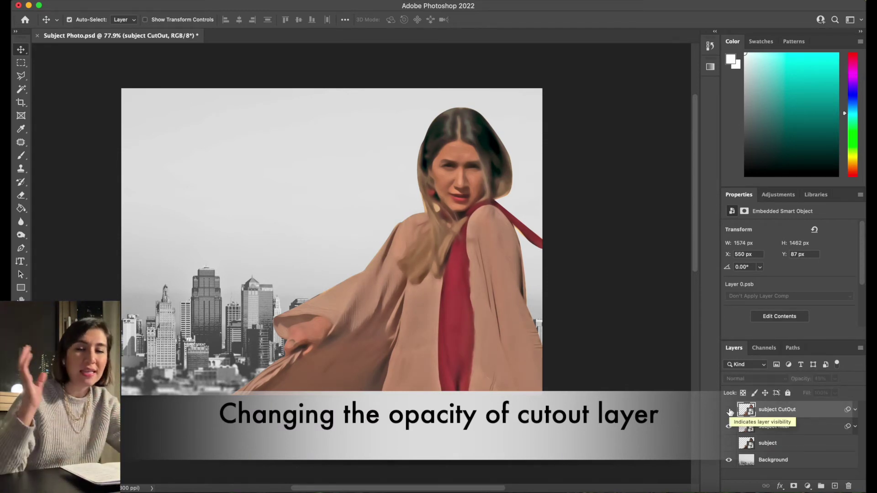
left_click(729, 411)
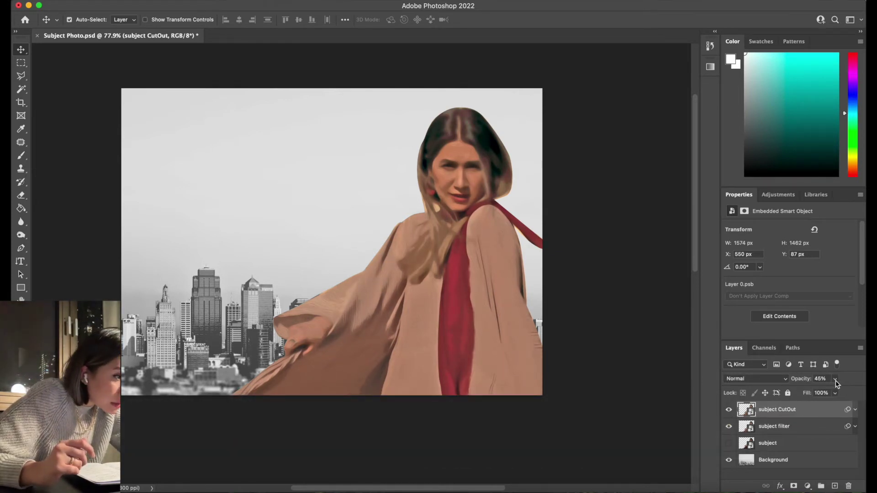
left_click(836, 382)
mouse_move(832, 394)
left_mouse_down()
mouse_move(844, 396)
mouse_move(832, 395)
left_mouse_up()
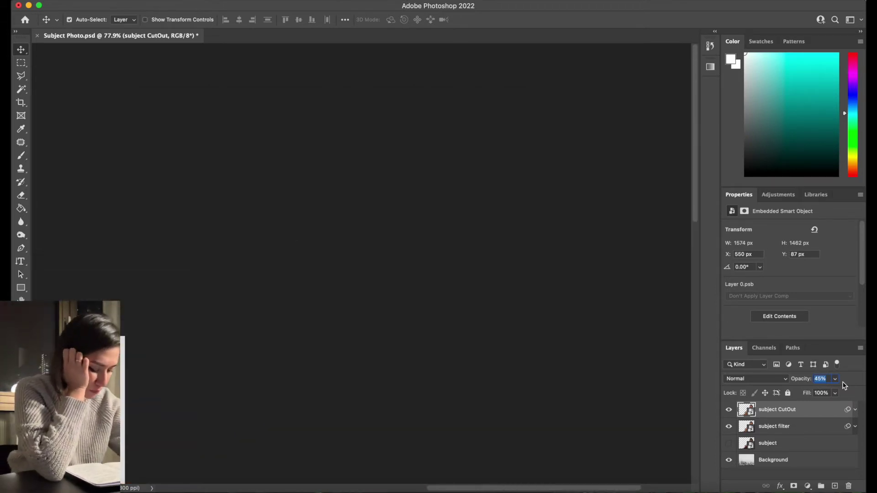
- Open the Unsharp Mask filter for the subject CutOut layer and bring the woman's face into its preview
scroll(307, 347, "left", 5)
scroll(307, 356, "up", 2)
scroll(306, 365, "down", 6)
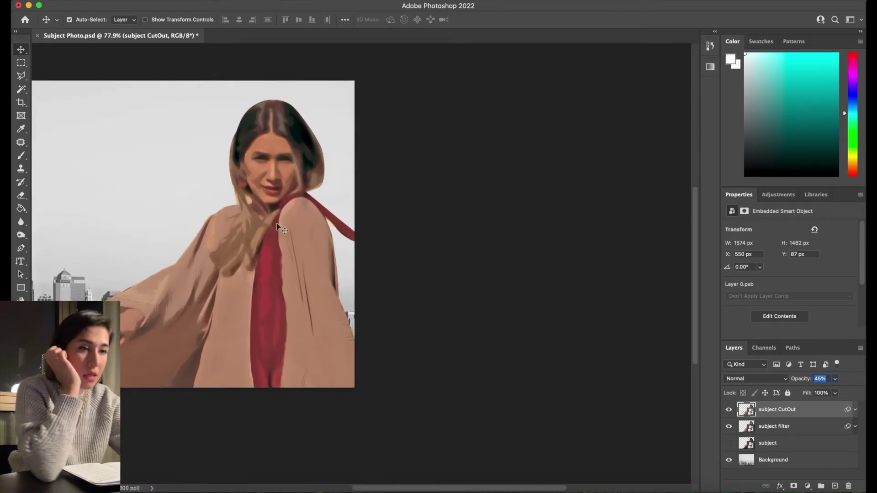
left_click_drag(271, 186, 392, 221)
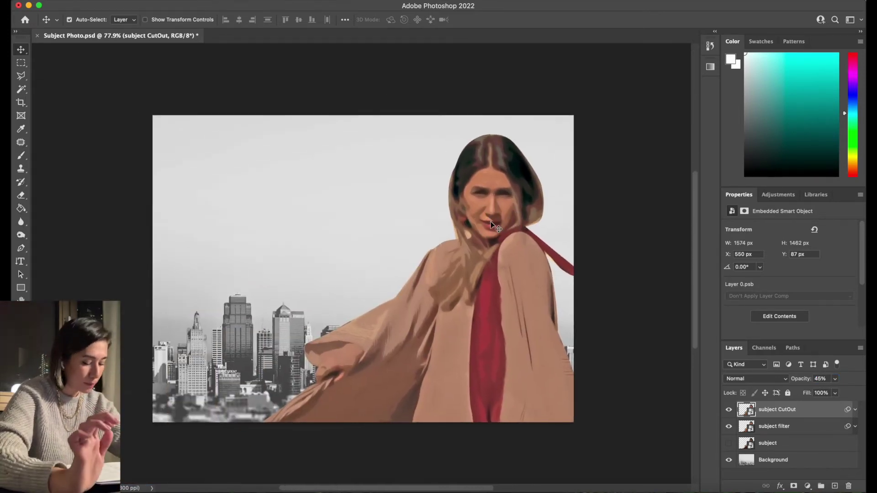
left_click(249, 1)
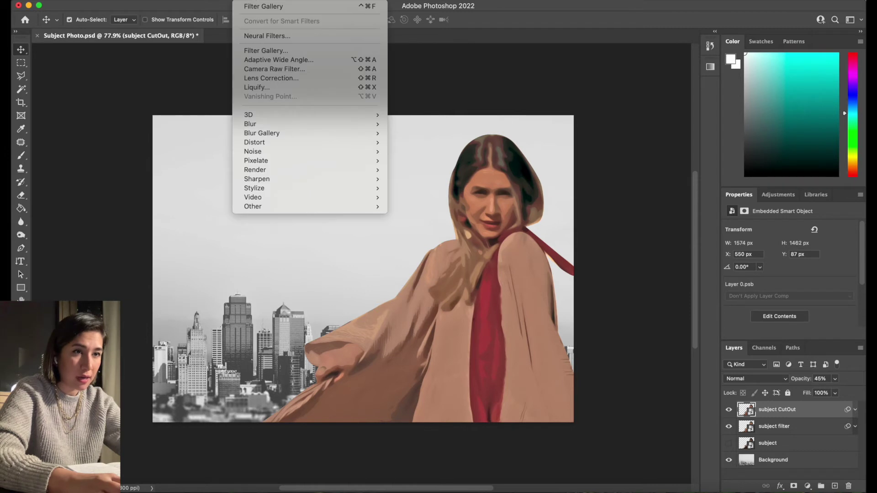
mouse_move(343, 169)
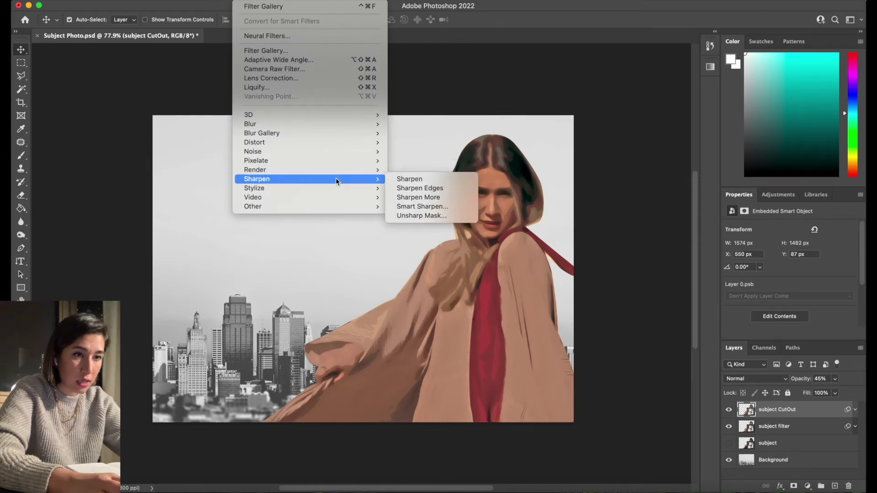
left_click(440, 217)
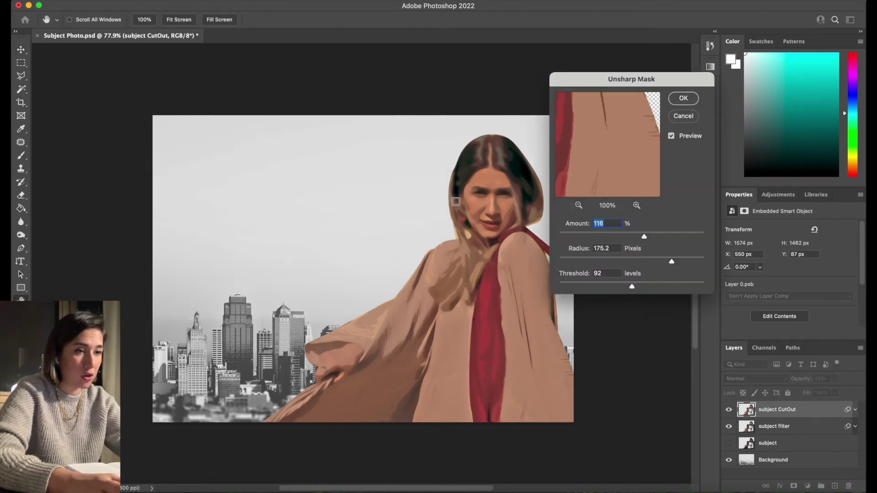
left_click_drag(617, 118, 618, 172)
- Try extreme Unsharp Mask amounts and radii, ending with Amount 109%, Radius 8.7 pixels and Threshold 9 levels
left_click_drag(644, 236, 706, 236)
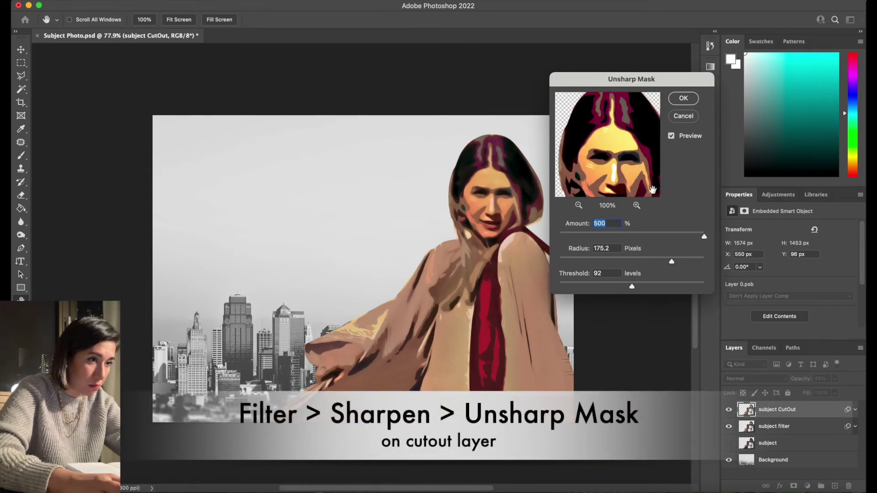
left_click_drag(705, 237, 573, 264)
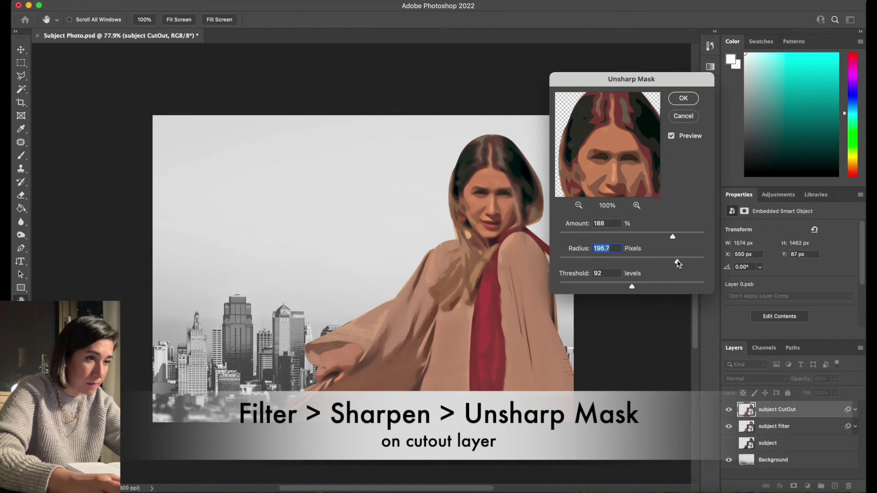
left_click_drag(675, 263, 709, 263)
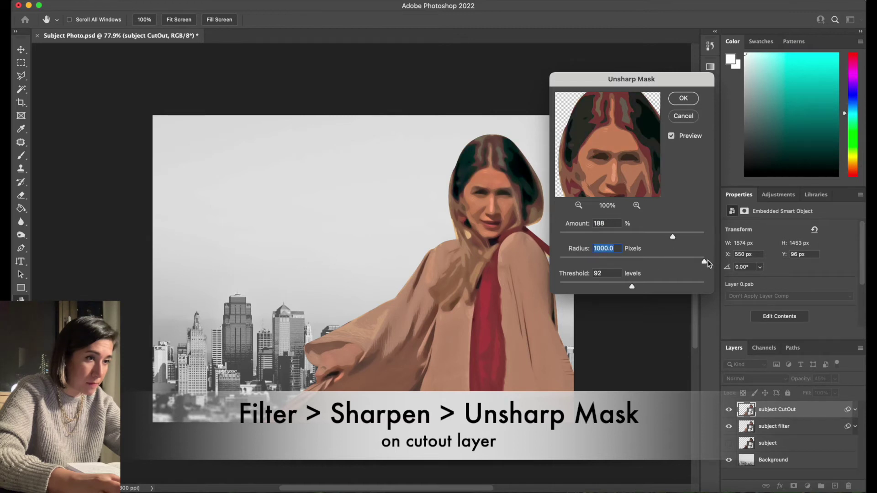
left_click_drag(673, 239, 641, 239)
left_click_drag(703, 263, 567, 291)
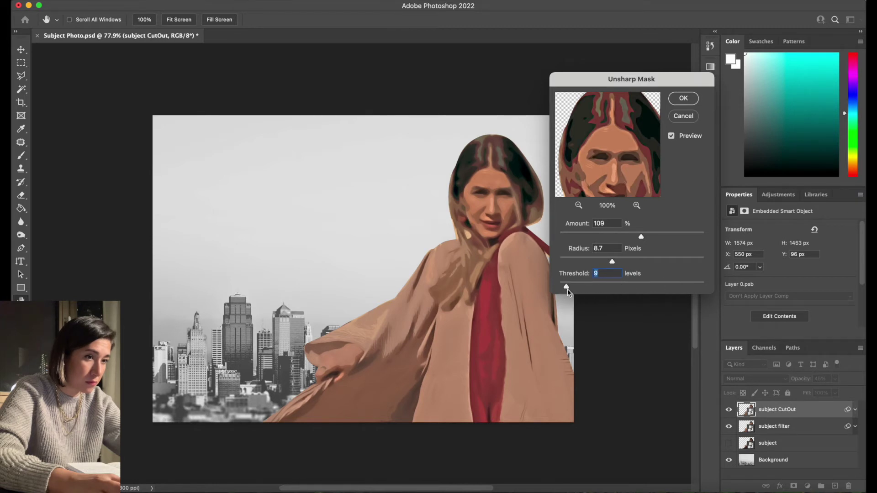
- Compare a 21.2 pixel radius on the face, then apply Unsharp Mask with Amount 120% and Radius 8.7 pixels
left_click_drag(612, 263, 624, 264)
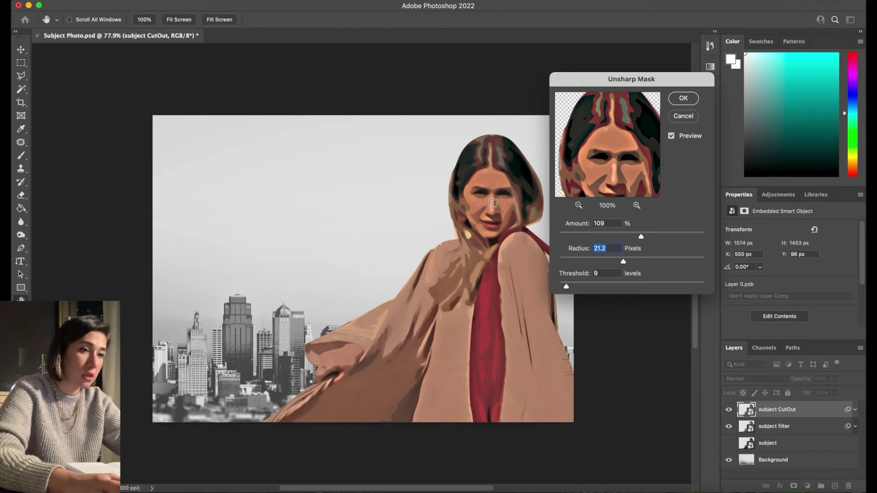
left_click_drag(614, 171, 600, 158)
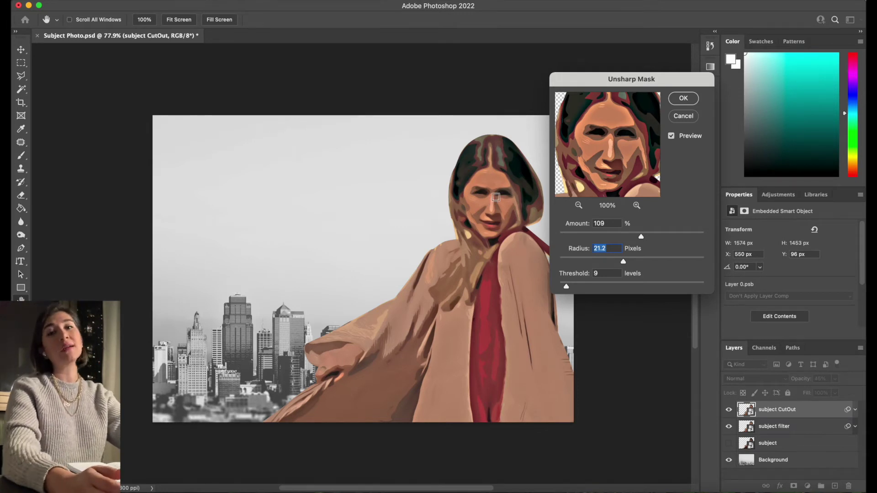
mouse_move(624, 264)
left_mouse_down()
mouse_move(629, 239)
mouse_move(646, 239)
mouse_move(613, 263)
left_mouse_up()
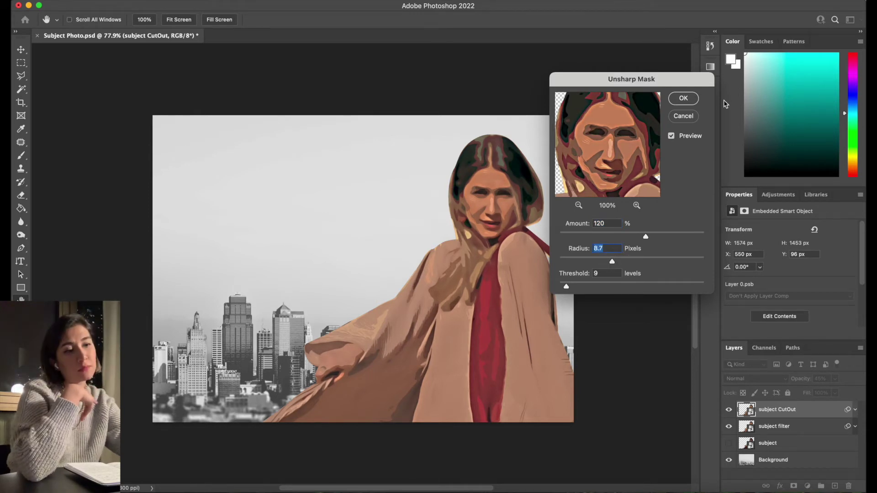
left_click(683, 99)
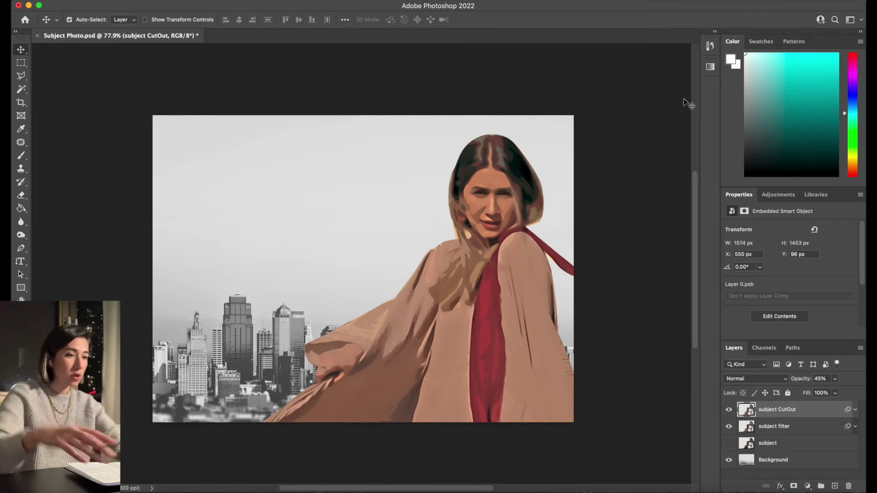
- Make the original subject layer visible and add a new layer named "stroke" directly above it
left_click(772, 443)
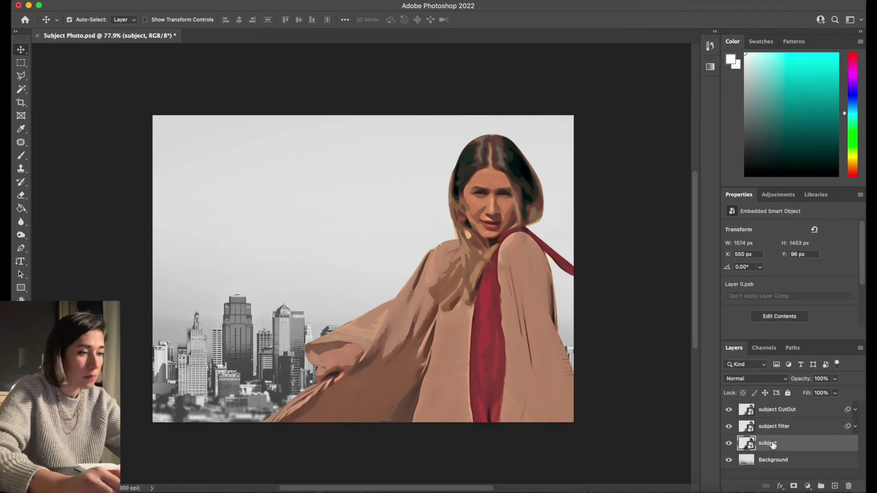
left_click(728, 443)
left_click(729, 443)
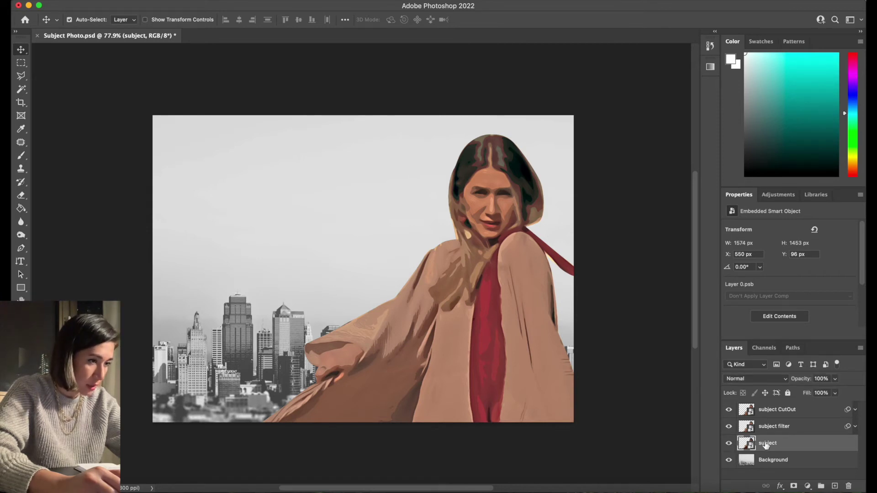
left_click(835, 486)
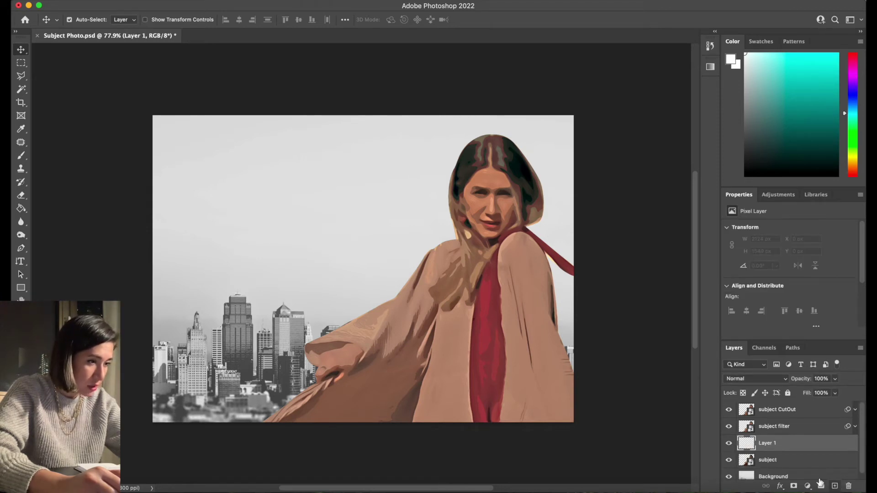
double_click(771, 445)
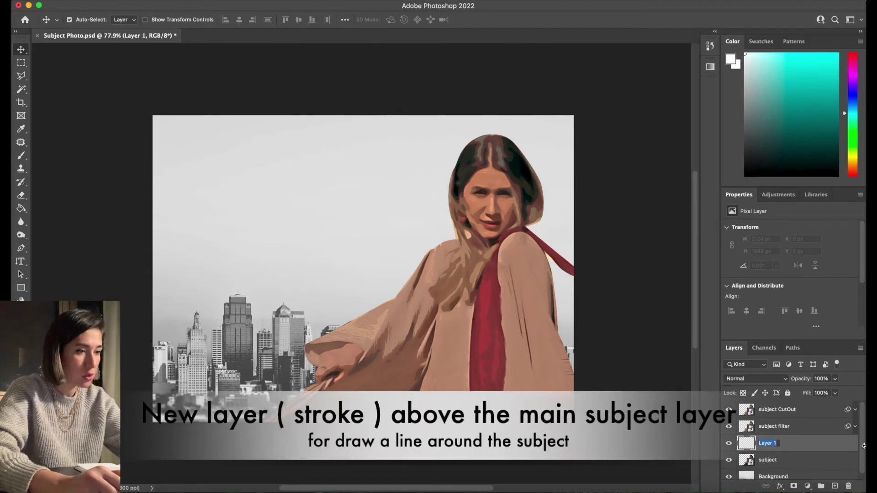
type("stroke")
key("Return")
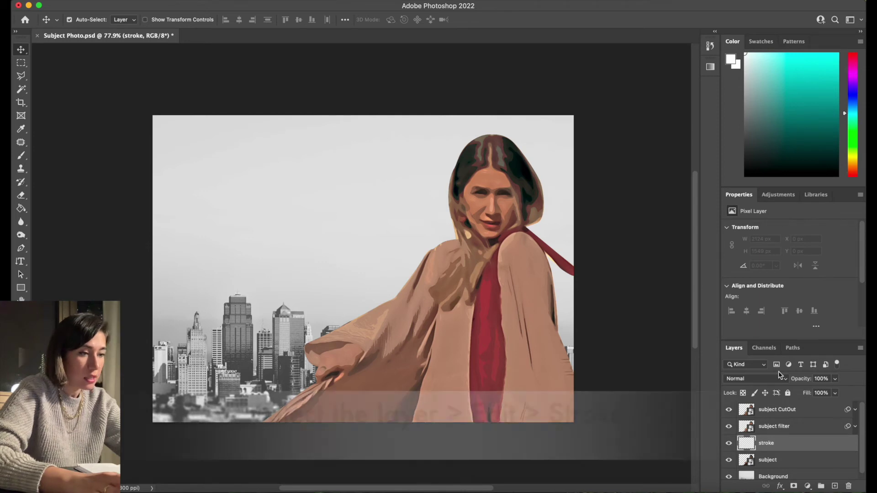
- Open the Stroke settings for the stroke layer and set the stroke color to black (#000000)
left_click(117, 1)
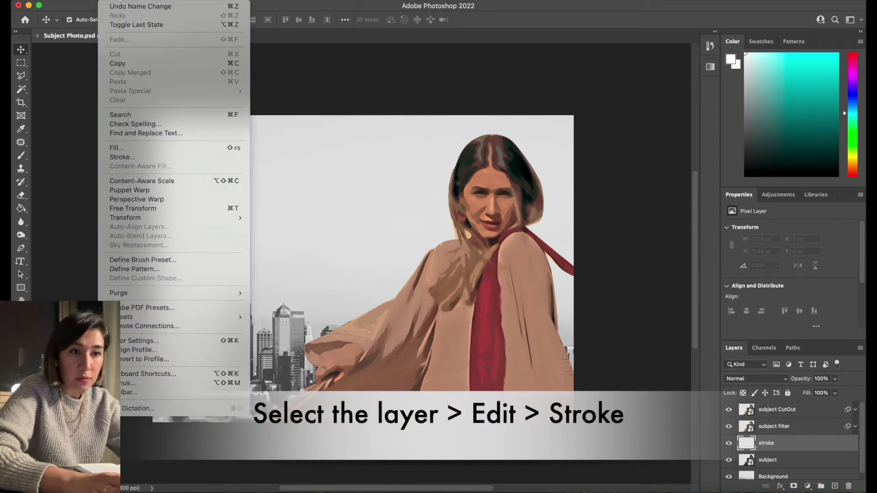
left_click(151, 158)
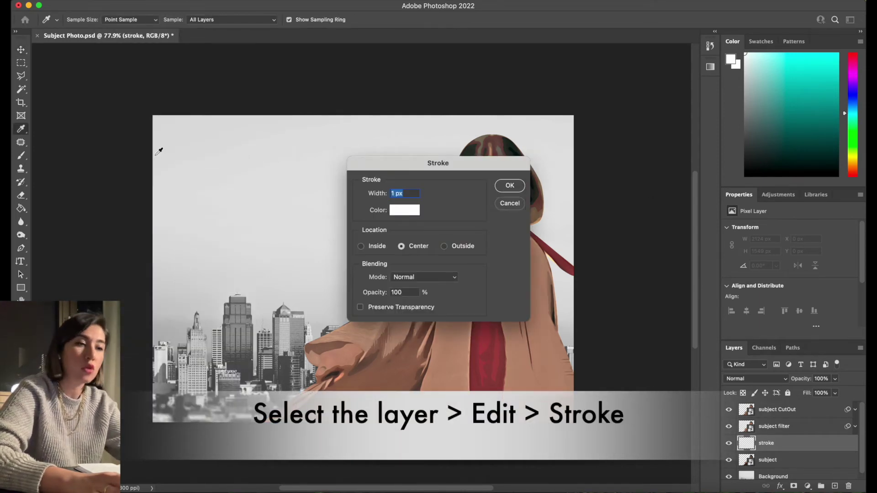
left_click_drag(458, 163, 213, 129)
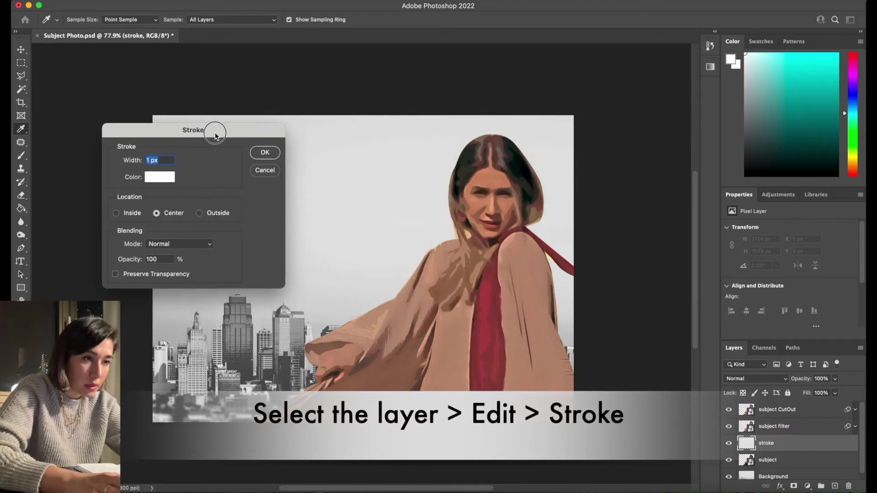
left_click(155, 178)
left_click_drag(681, 237, 571, 294)
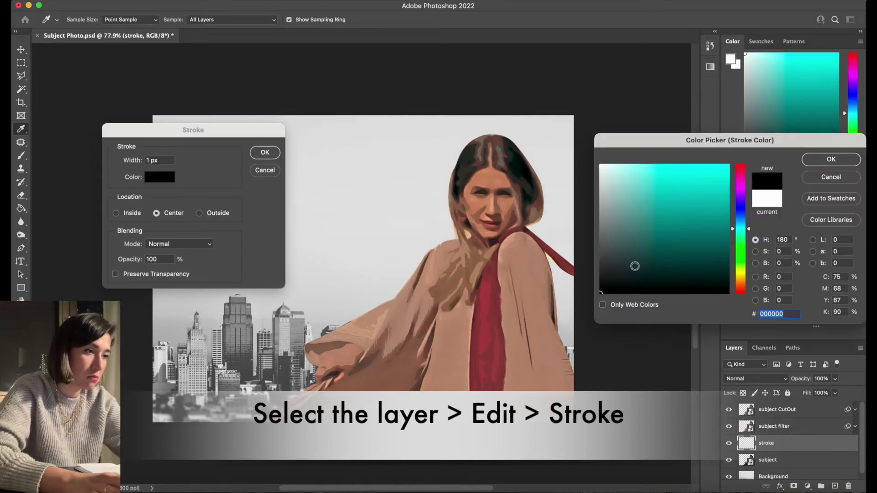
left_click(819, 158)
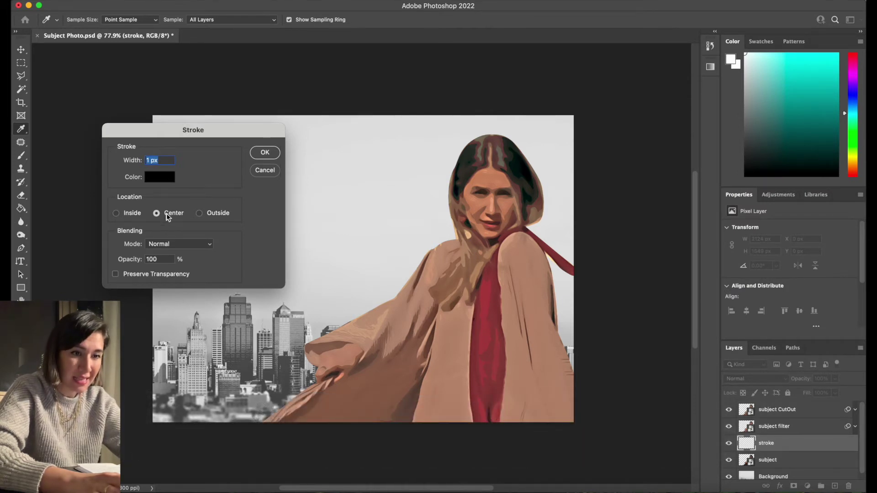
- Try a 10 px black stroke centered on the woman's outline, inspect it, and undo it
type("10")
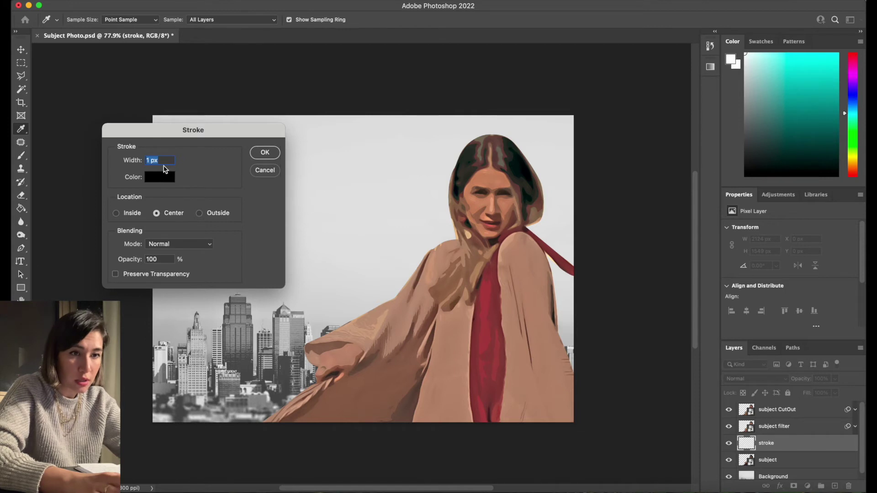
left_click(264, 153)
key("v")
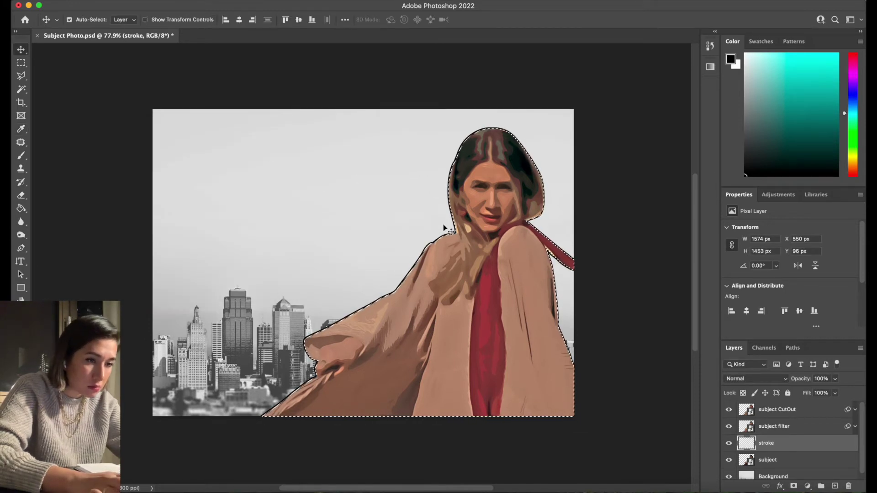
scroll(446, 227, "up", 5)
scroll(460, 233, "down", 8)
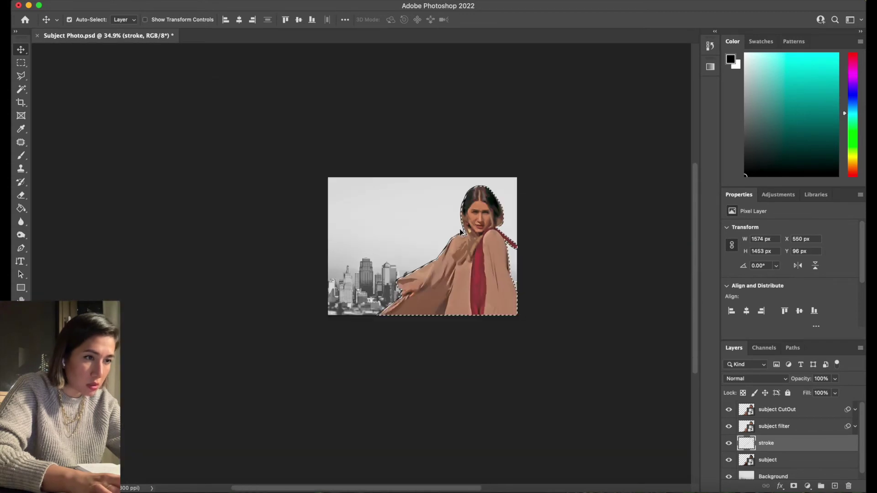
scroll(460, 233, "up", 3)
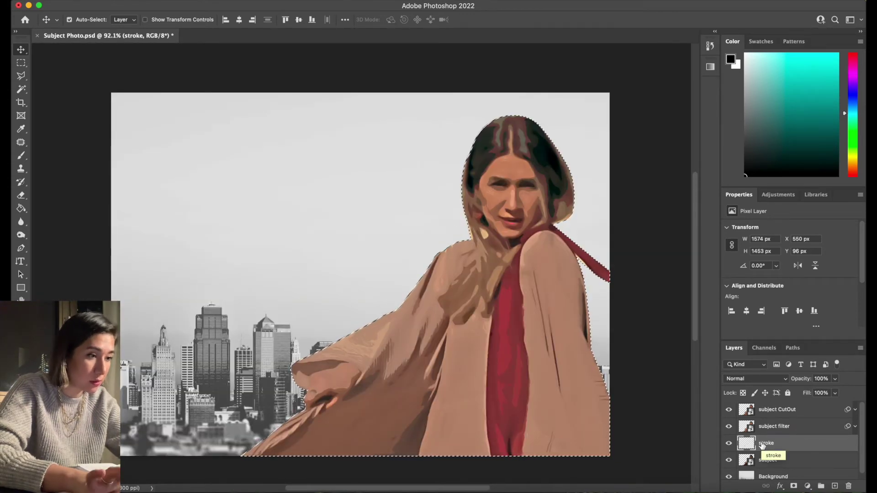
key("super+z")
- Apply a 20 px black stroke centered on the woman's selection outline and clear the selection
left_click(109, 3)
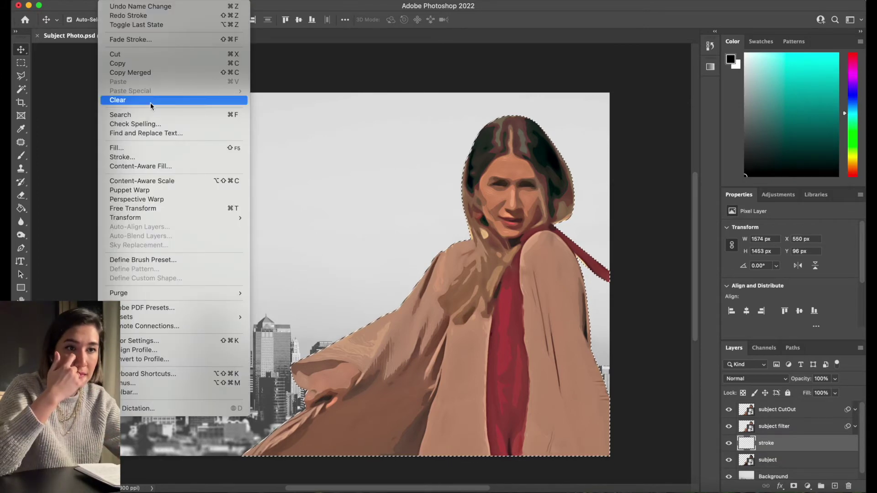
left_click(158, 152)
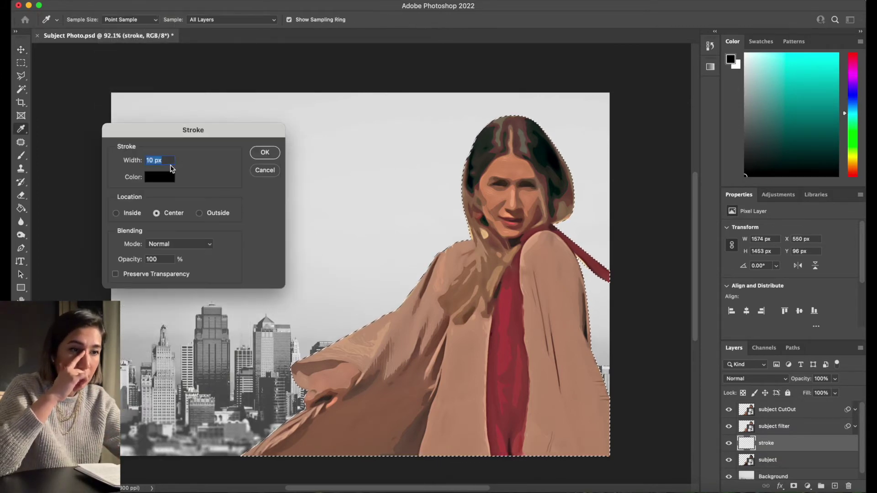
type("15")
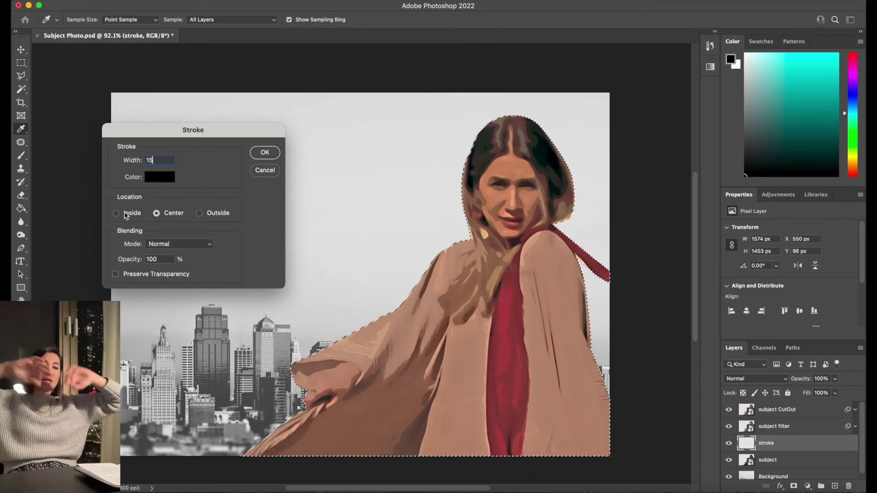
left_click_drag(171, 163, 139, 160)
type("20")
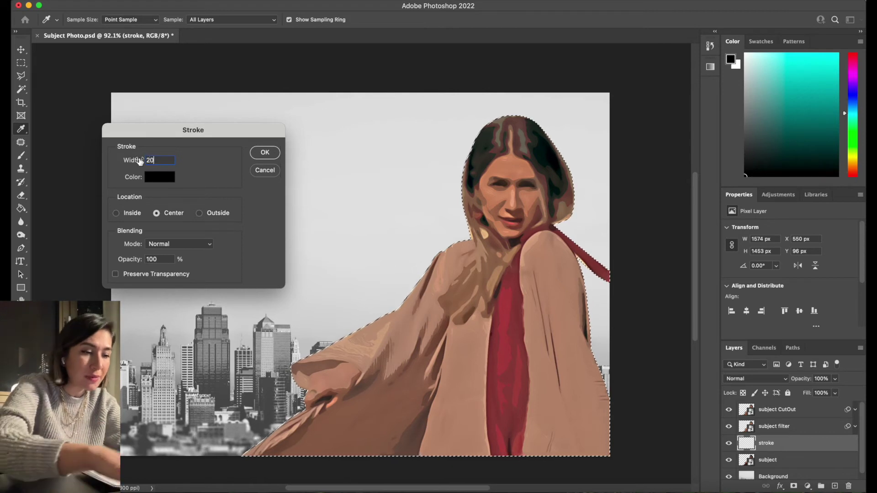
left_click(265, 152)
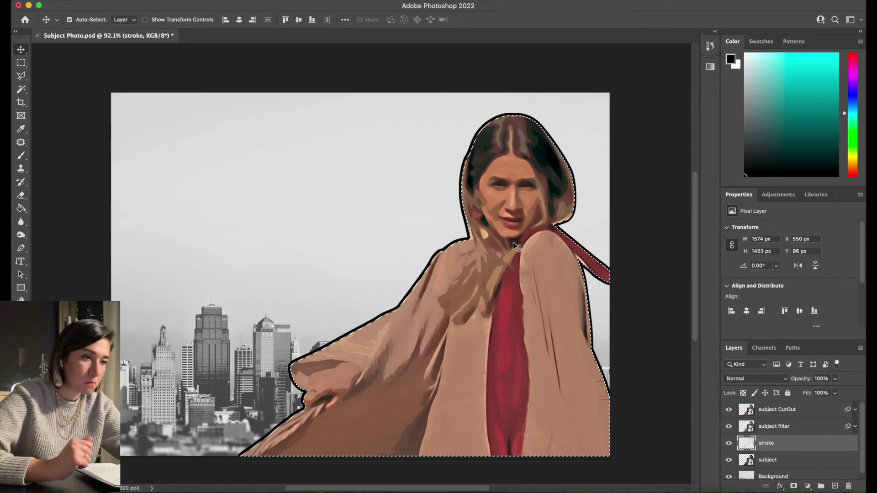
key("super+d")
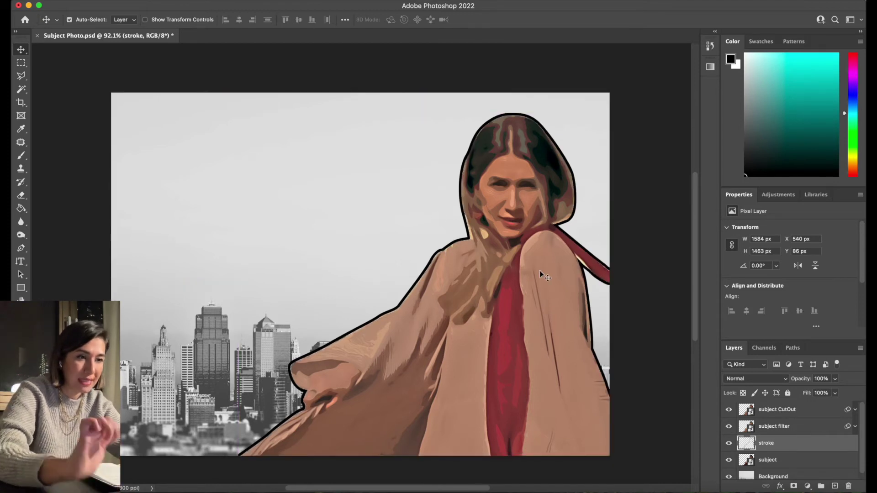
- Move the stroke layer above the subject CutOut layer, to the top of the layer stack
scroll(455, 196, "down", 2)
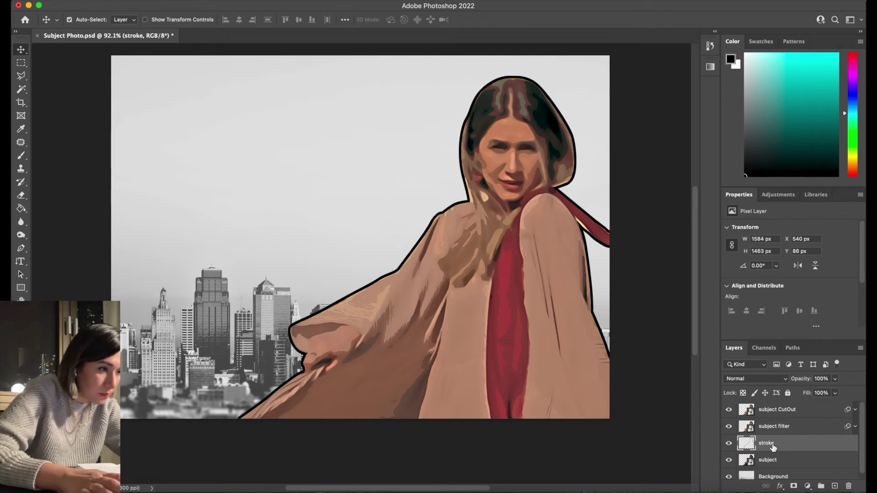
left_click_drag(778, 445, 779, 421)
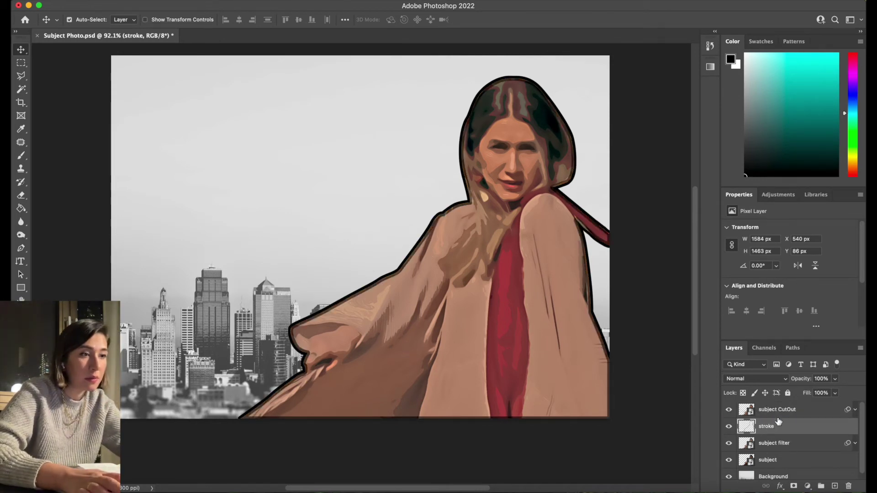
left_click_drag(778, 424, 781, 406)
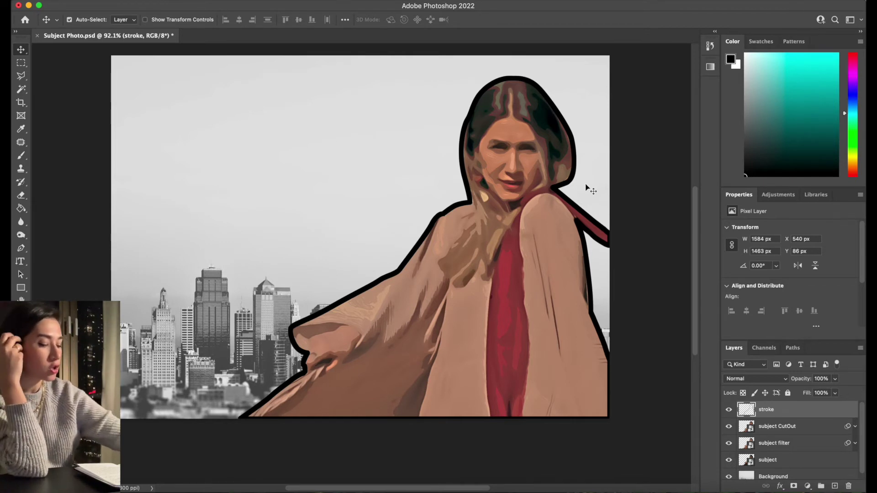
- Add a dark red (#510b0b) Solid Color fill layer above the stroke layer and clip it to the stroke
left_click(807, 486)
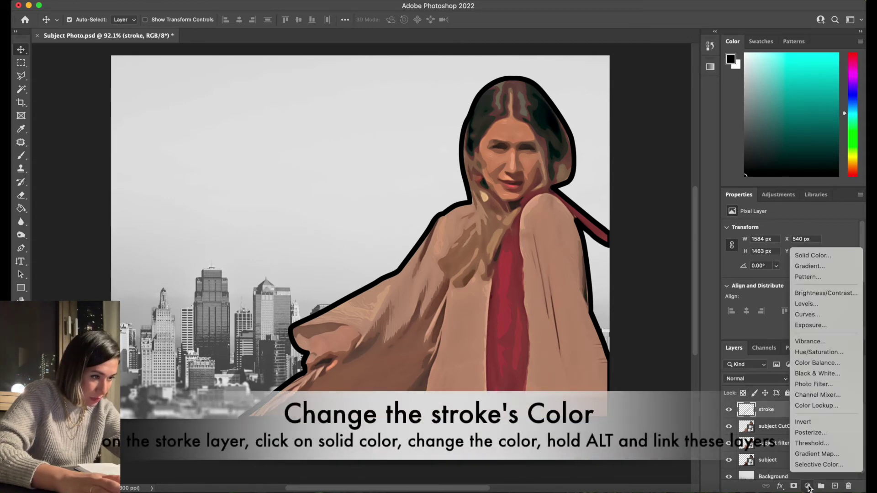
left_click(837, 256)
left_click_drag(690, 202, 712, 252)
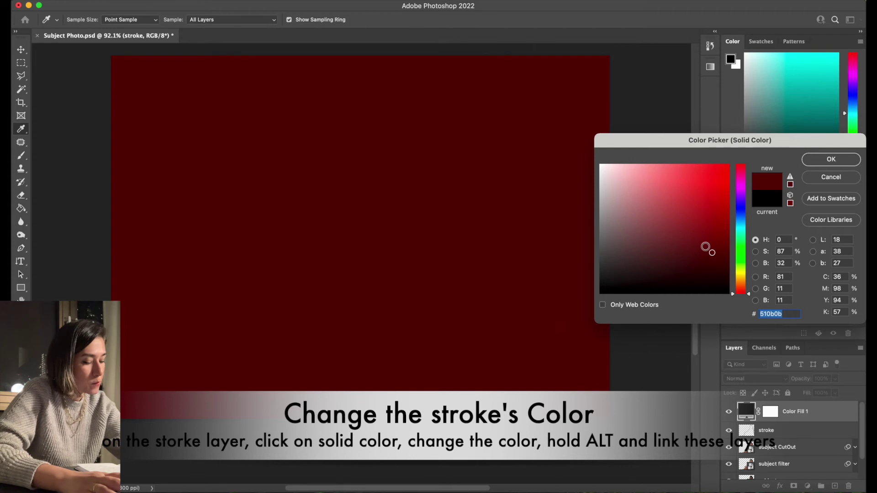
left_click(831, 160)
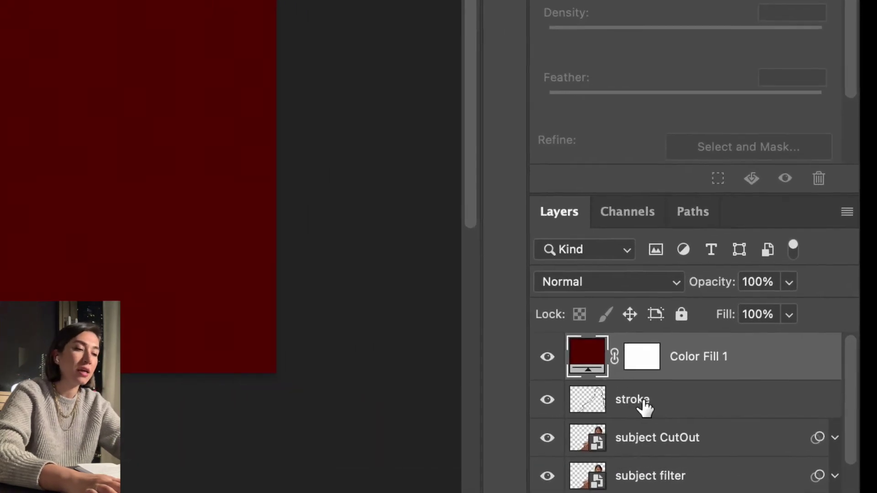
left_click(635, 353, "alt")
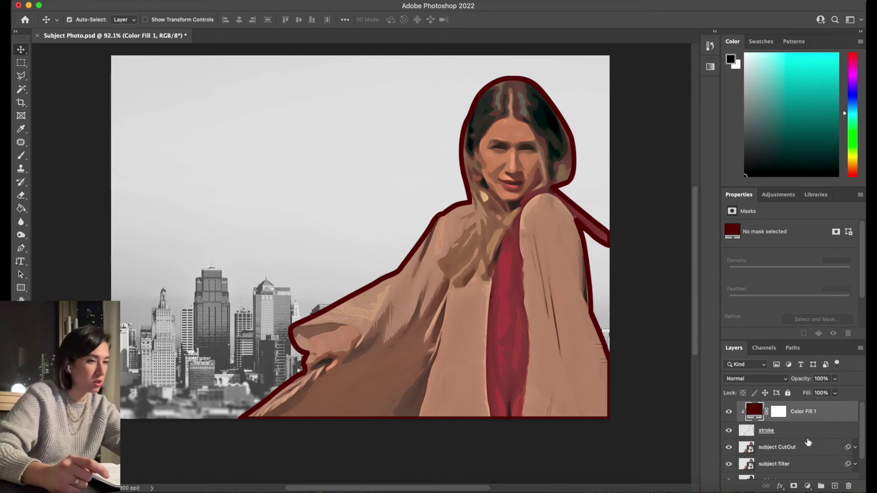
- Try other hues for the stroke's color fill, ending with #74163e, and cancel the change
left_click(754, 412)
double_click(754, 412)
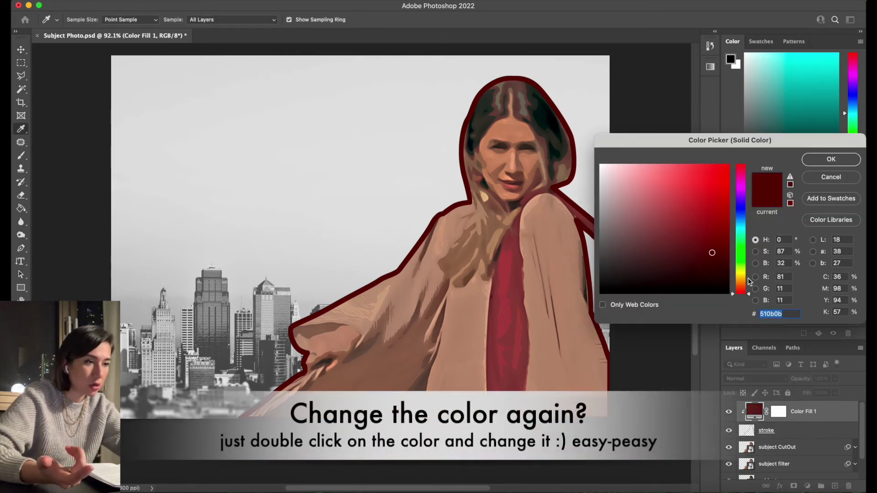
left_click(743, 273)
mouse_move(718, 225)
left_mouse_down()
mouse_move(710, 165)
mouse_move(734, 163)
mouse_move(628, 256)
mouse_move(667, 256)
mouse_move(721, 223)
mouse_move(705, 235)
left_mouse_up()
left_click_drag(742, 194, 740, 163)
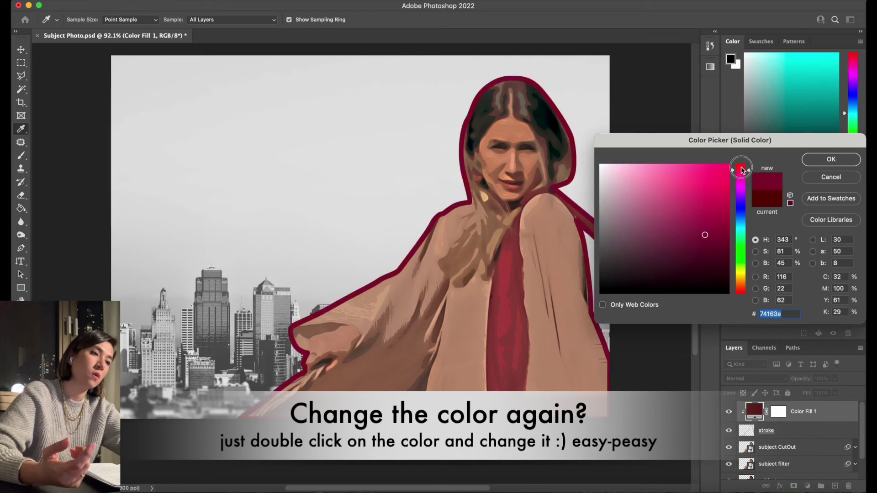
left_click(828, 178)
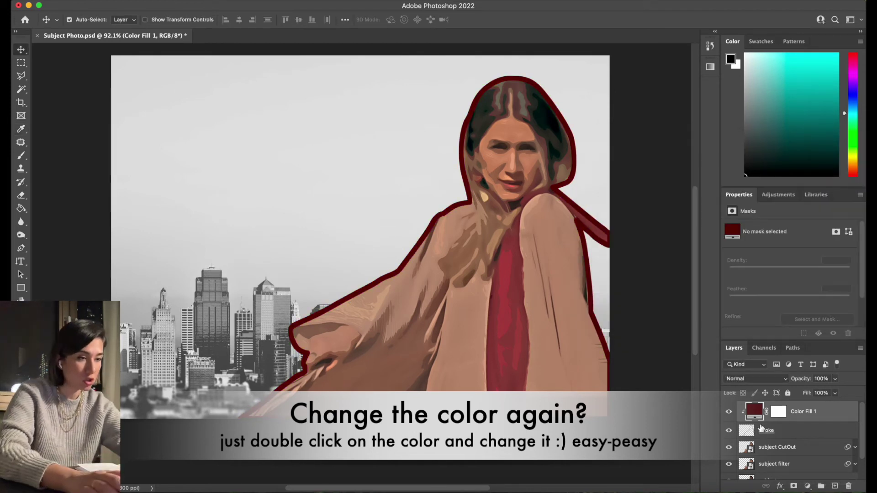
- Change the clipped color fill of the stroke to very dark red, #2c0909
double_click(760, 411)
left_click(701, 271)
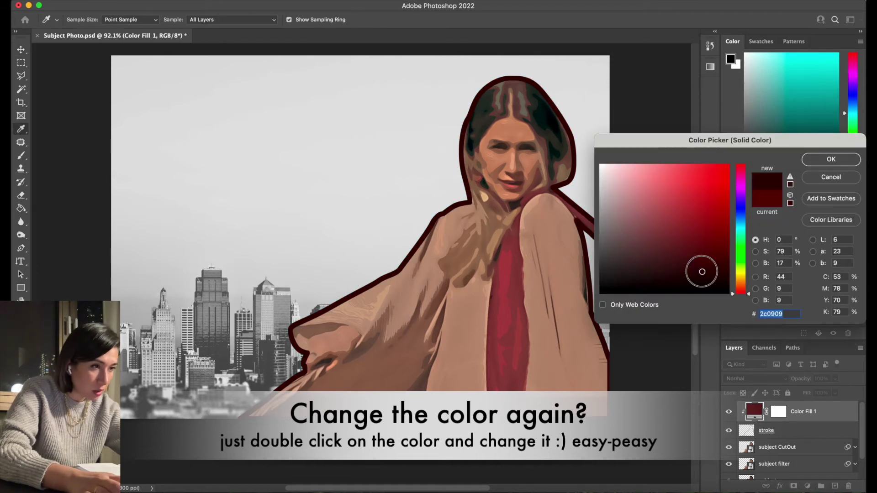
left_click(828, 160)
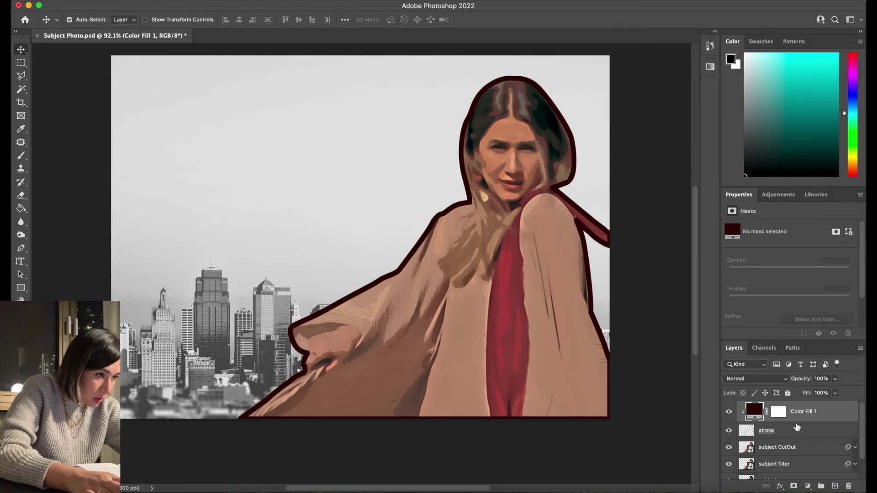
- Apply the Oil Paint filter to the Background layer with Stylization 7.3, Cleanliness 9.5, Scale 2.6, Bristle Detail 4.4, Angle -60 and Shine 0.3
left_click(797, 426)
scroll(797, 426, "down", 1)
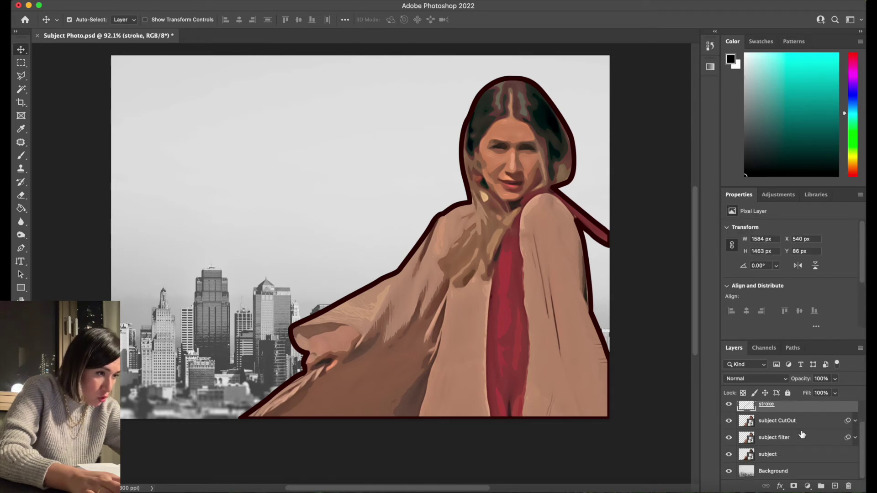
left_click(776, 473)
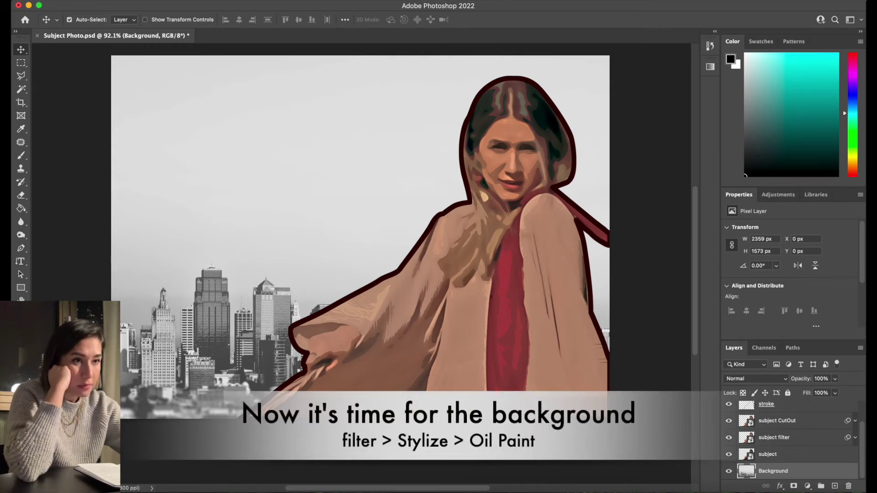
left_click(247, 1)
mouse_move(312, 147)
mouse_move(310, 186)
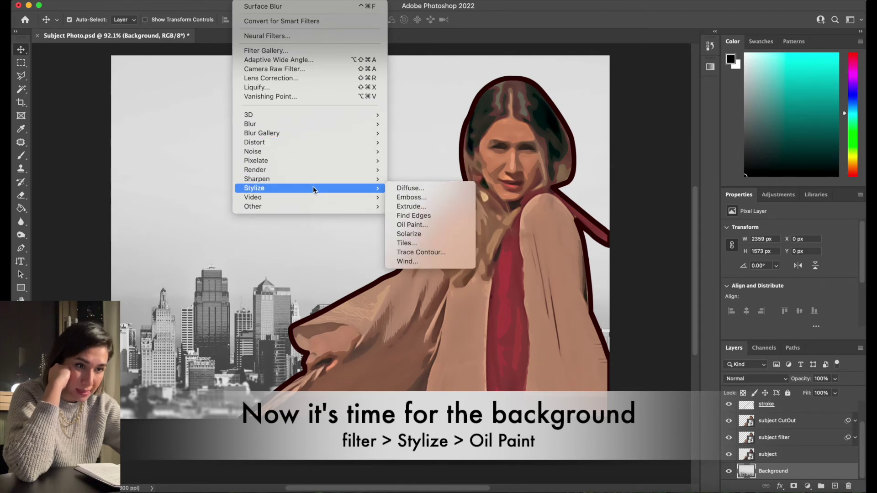
left_click(412, 224)
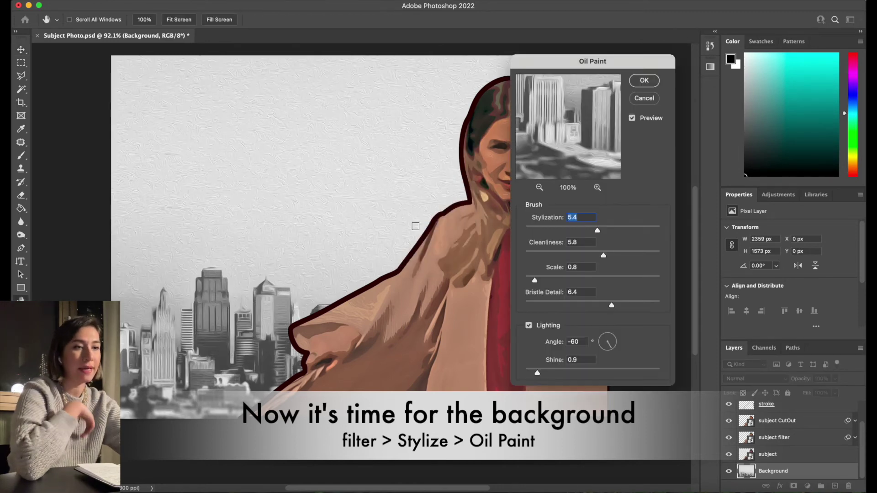
left_click_drag(593, 65, 663, 96)
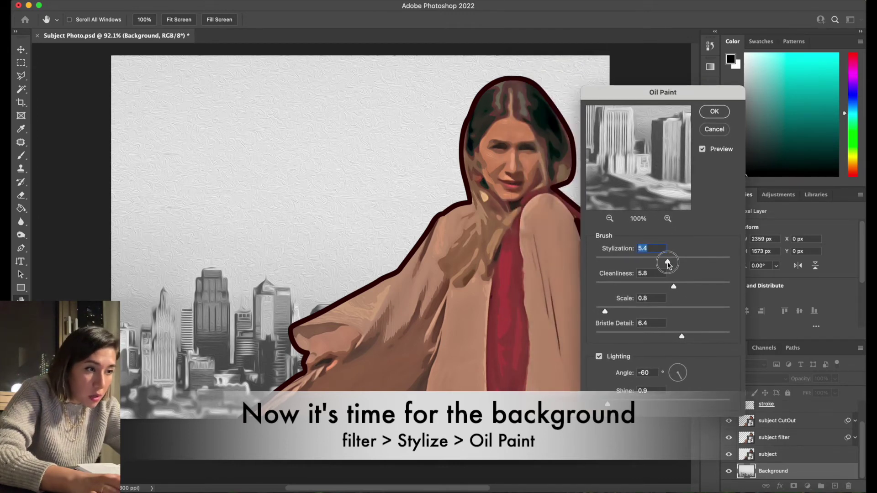
left_click_drag(667, 263, 720, 262)
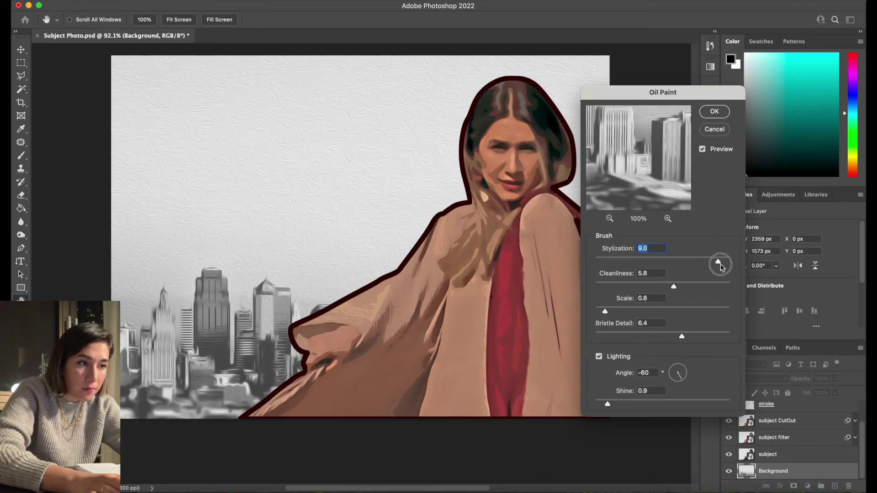
mouse_move(591, 264)
left_mouse_down()
mouse_move(700, 283)
mouse_move(727, 337)
left_mouse_up()
left_click_drag(629, 402, 621, 399)
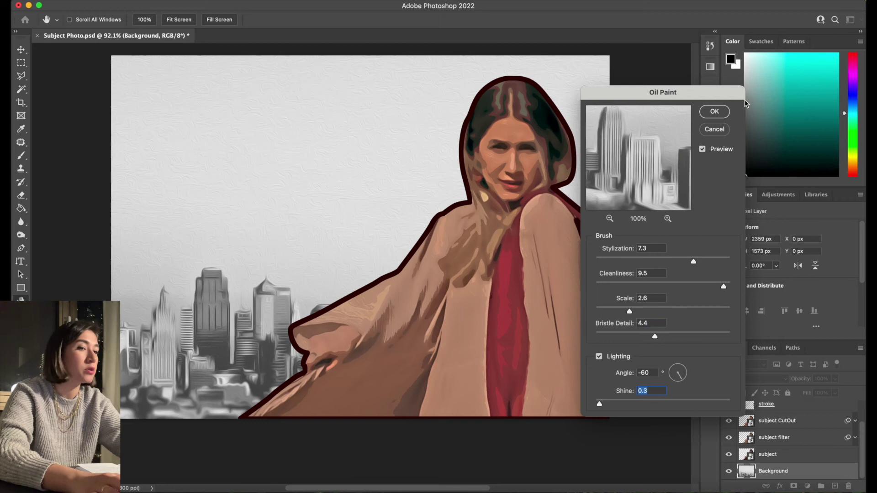
left_click(715, 113)
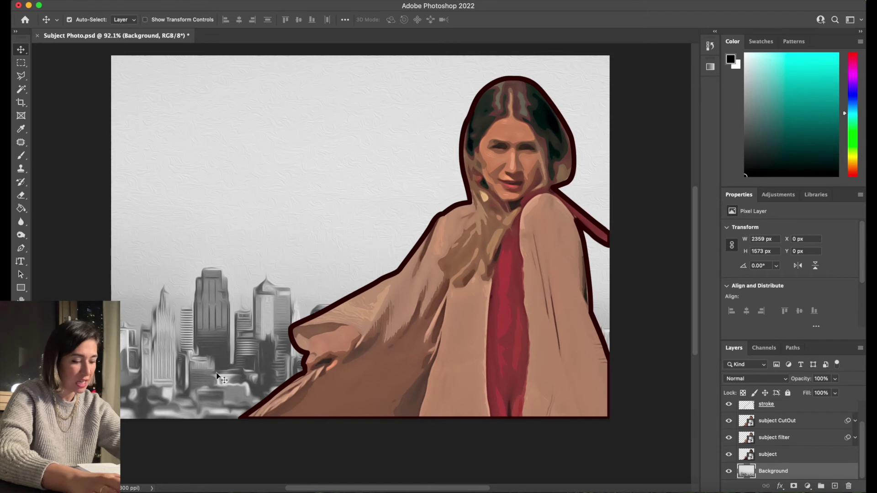
- Apply the Filter Gallery's Cutout filter to the Background layer with fewer levels, Edge Simplicity 1 and Edge Fidelity 2
left_click(248, 1)
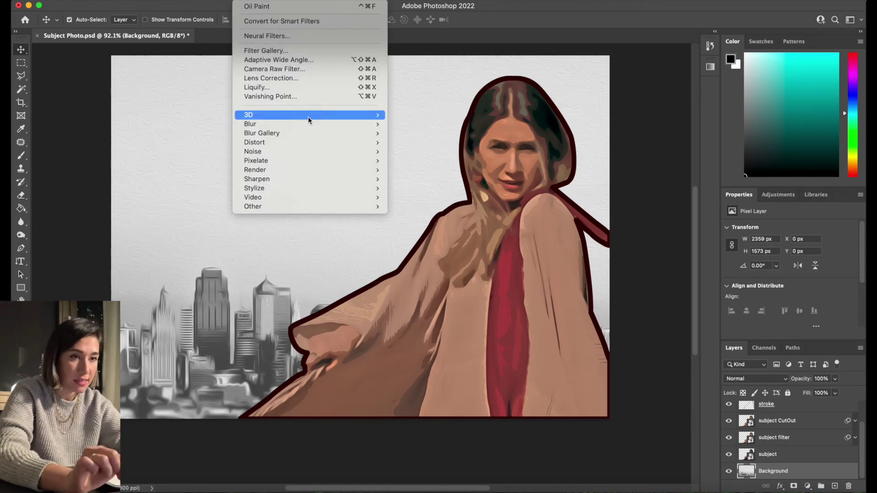
left_click(283, 50)
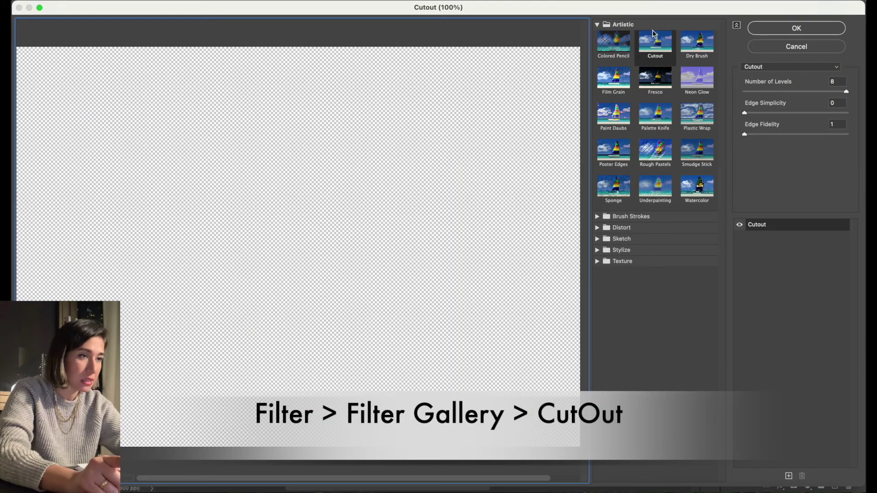
left_click(659, 45)
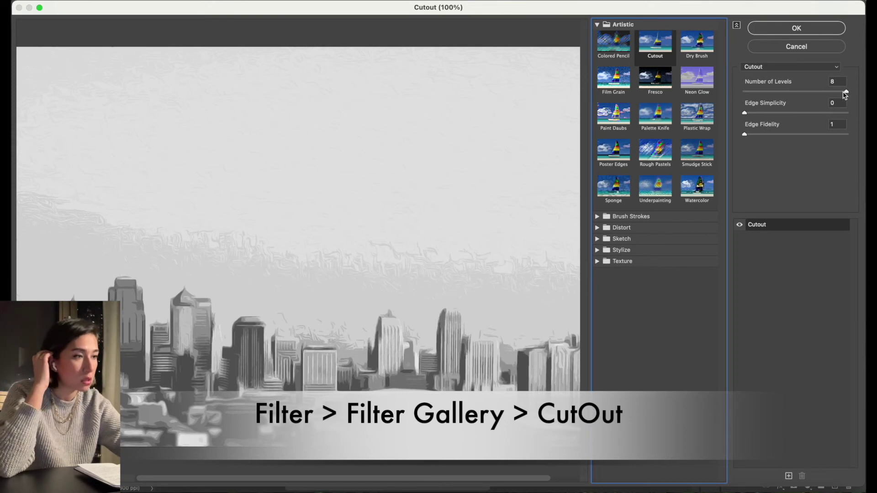
left_click_drag(844, 91, 819, 91)
left_click_drag(820, 92, 780, 92)
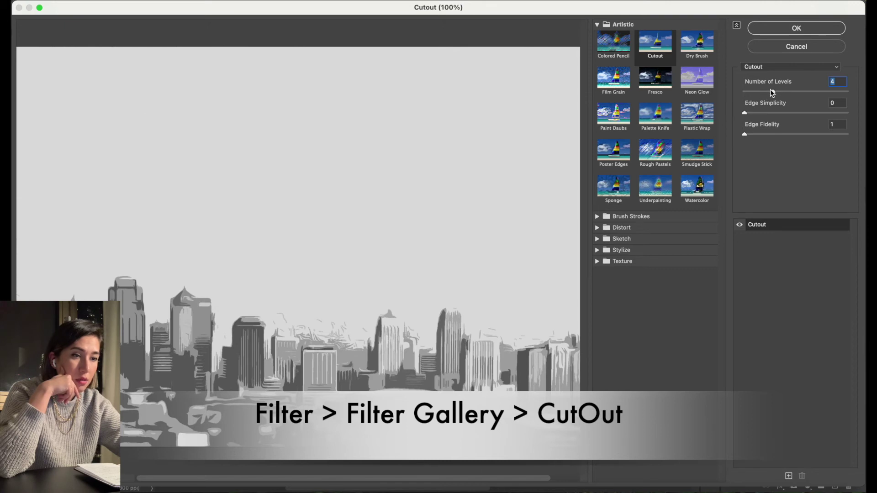
left_click_drag(779, 94, 783, 94)
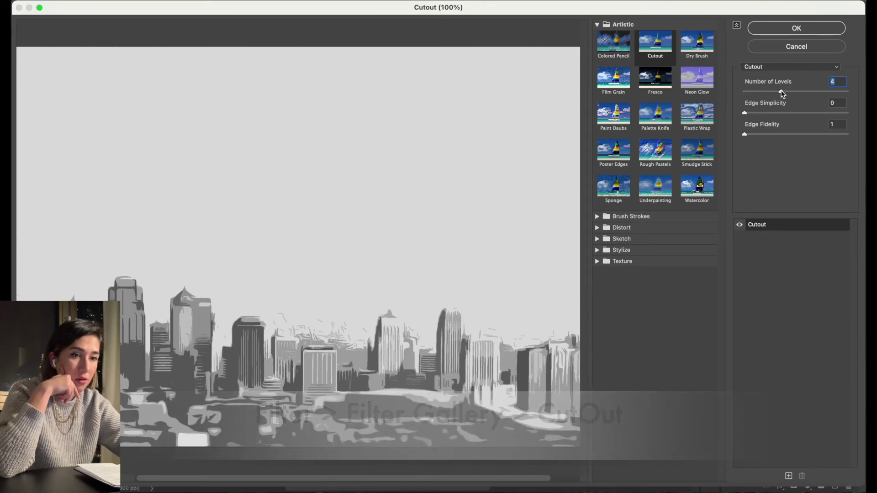
mouse_move(764, 117)
left_mouse_down()
mouse_move(809, 118)
mouse_move(754, 114)
left_mouse_up()
left_click_drag(745, 134, 806, 137)
left_click(779, 91)
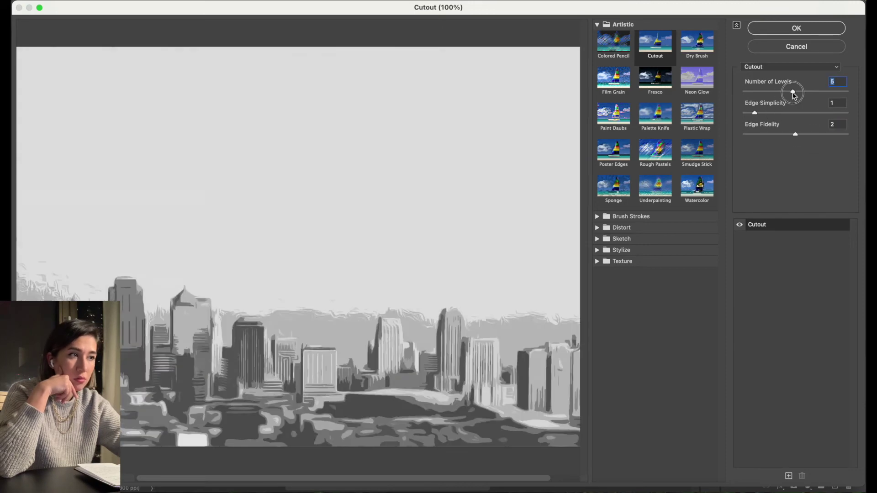
left_click(812, 27)
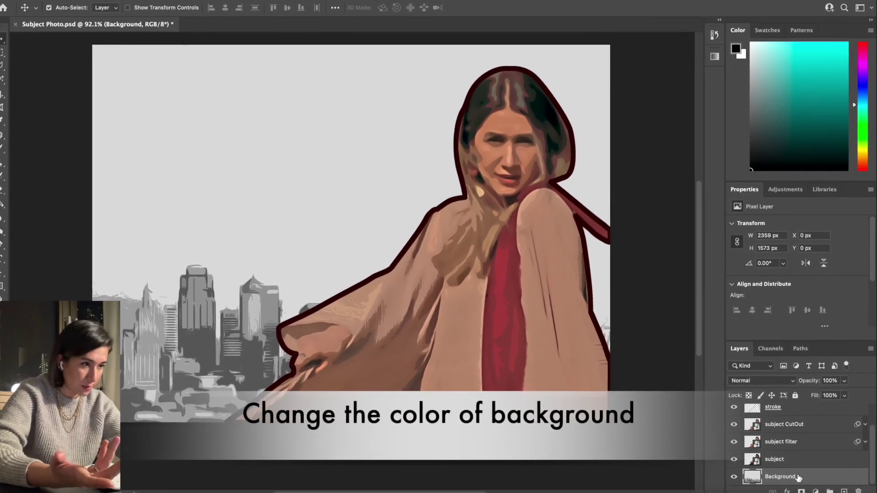
- Add a Color Lookup adjustment layer directly above the Background layer and load the LateSunset.3DL 3D LUT
left_click(814, 491)
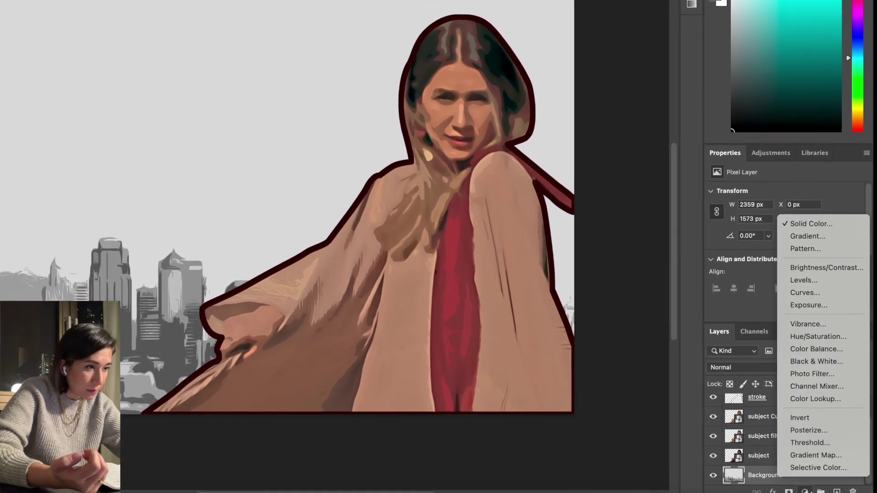
left_click(815, 397)
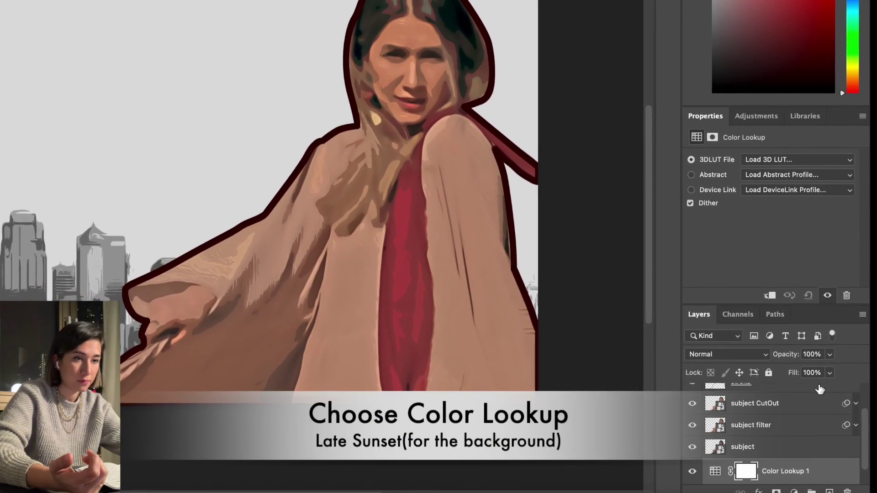
scroll(817, 386, "down", 1)
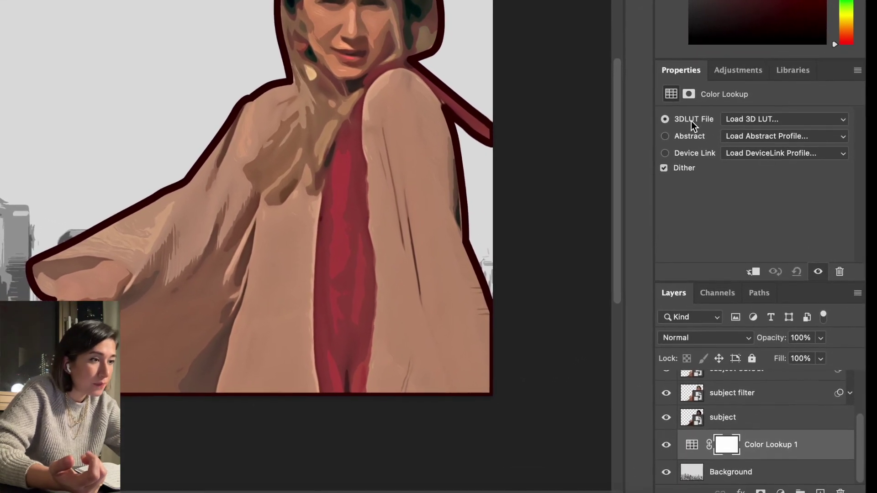
left_click(839, 109)
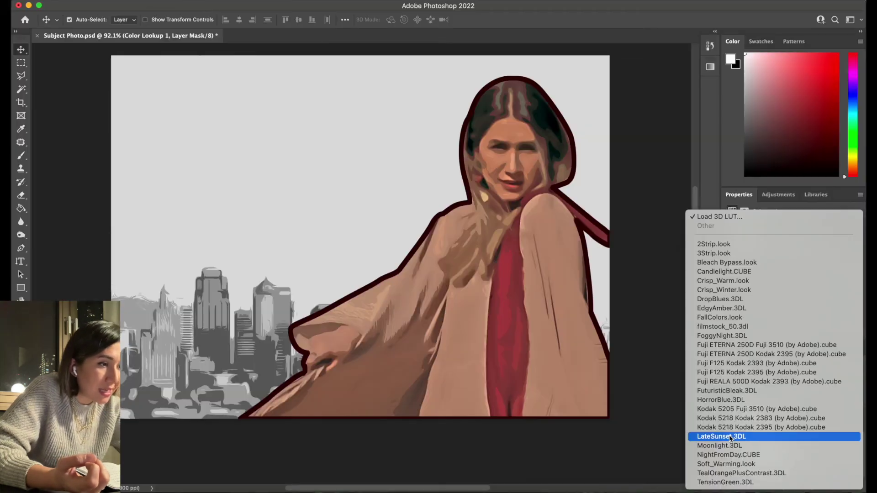
left_click(730, 437)
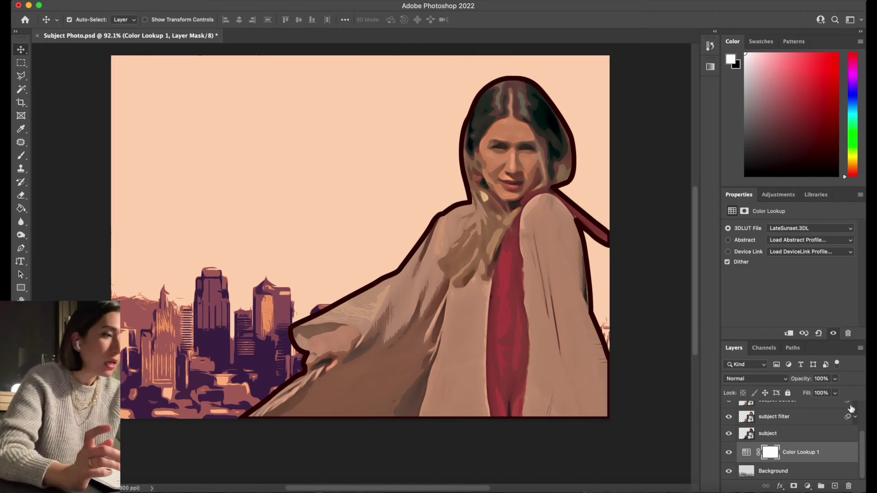
- Try the Moonlight, HorrorBlue, Crisp_Warm and Candlelight LUTs on the background's Color Lookup, and return to LateSunset.3DL
left_click(847, 229)
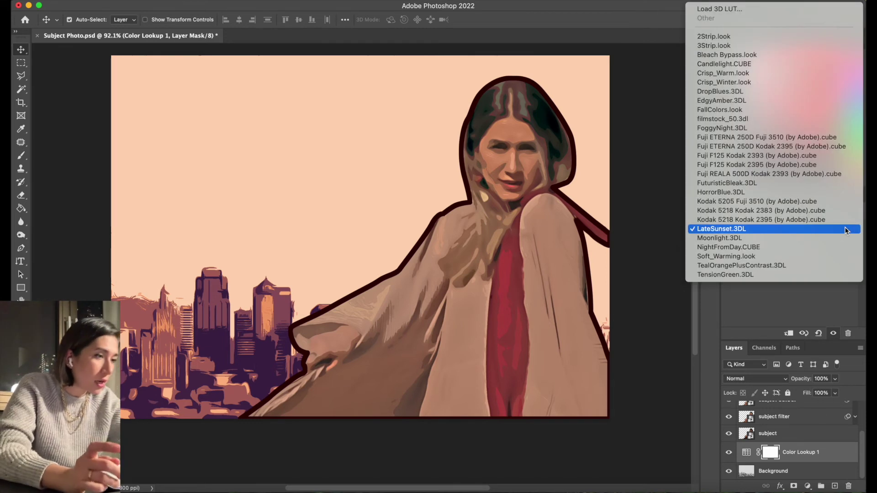
left_click(744, 238)
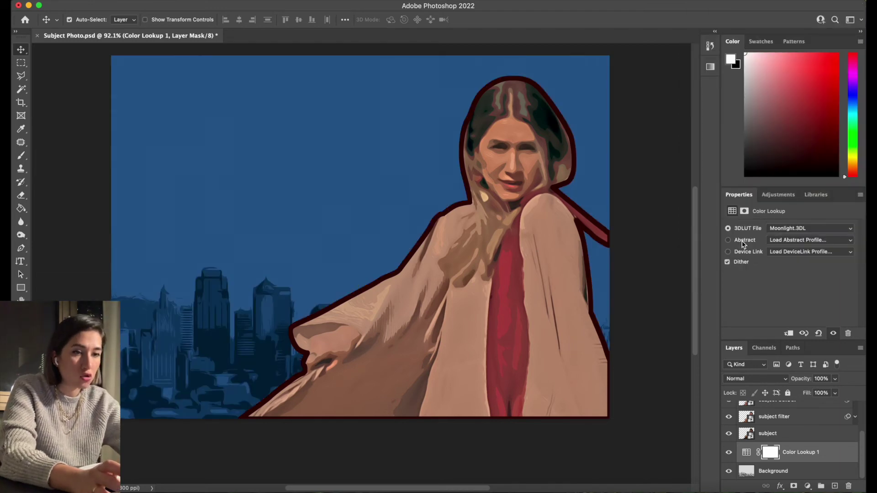
left_click(824, 230)
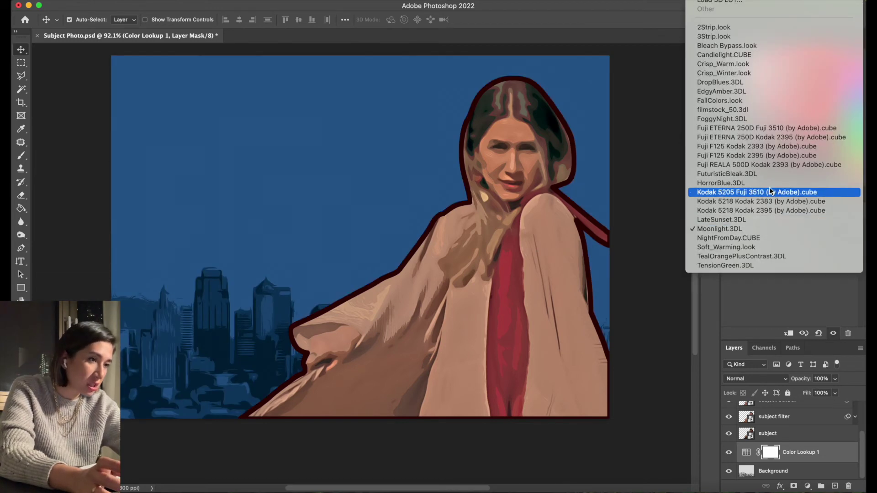
left_click(763, 184)
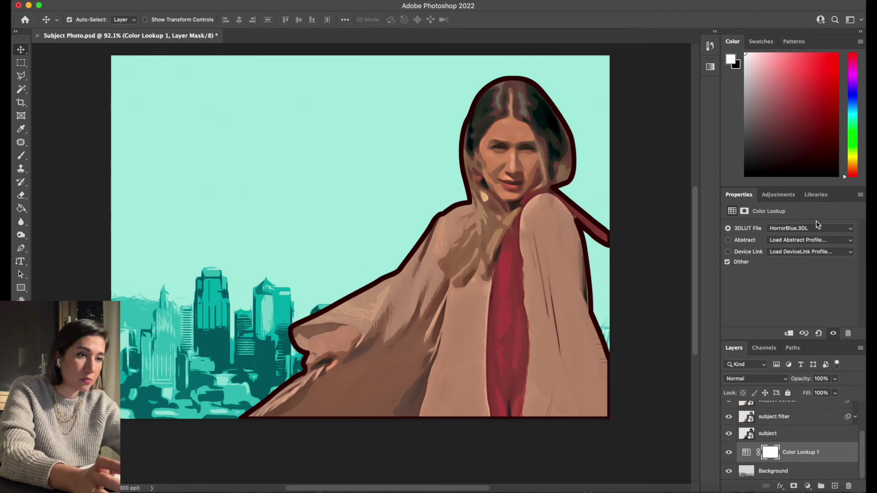
left_click(807, 229)
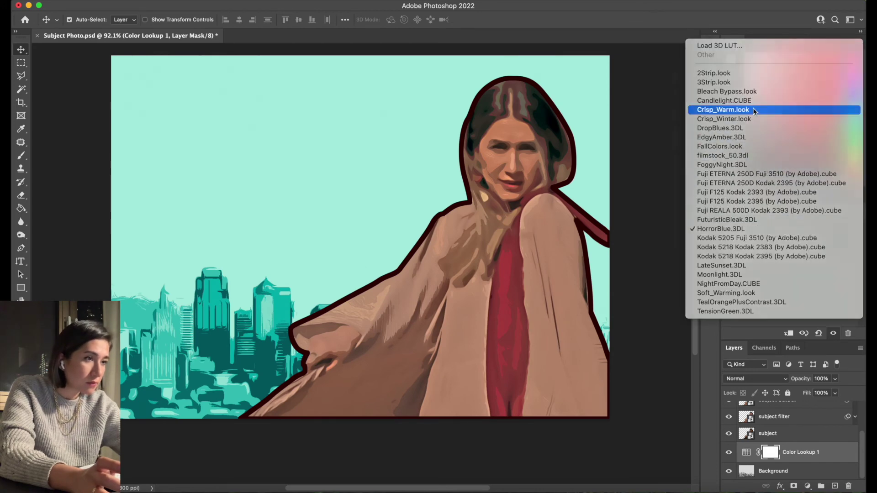
left_click(805, 110)
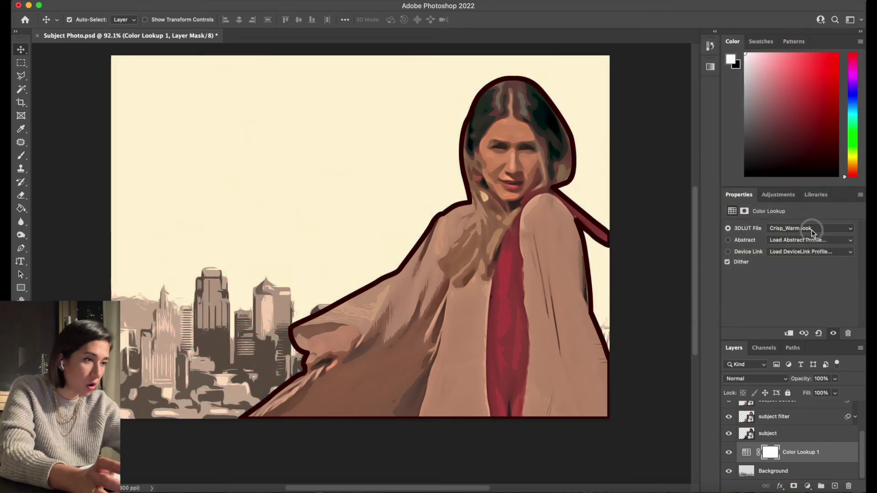
left_click(811, 229)
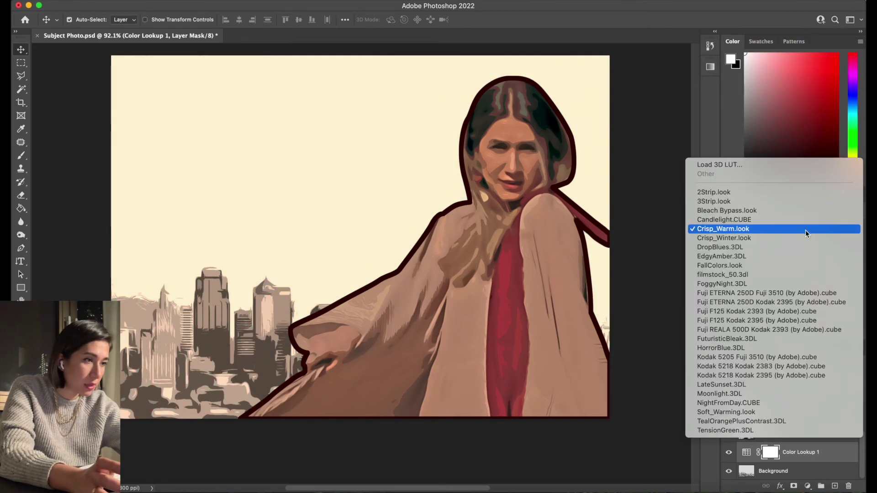
left_click(760, 220)
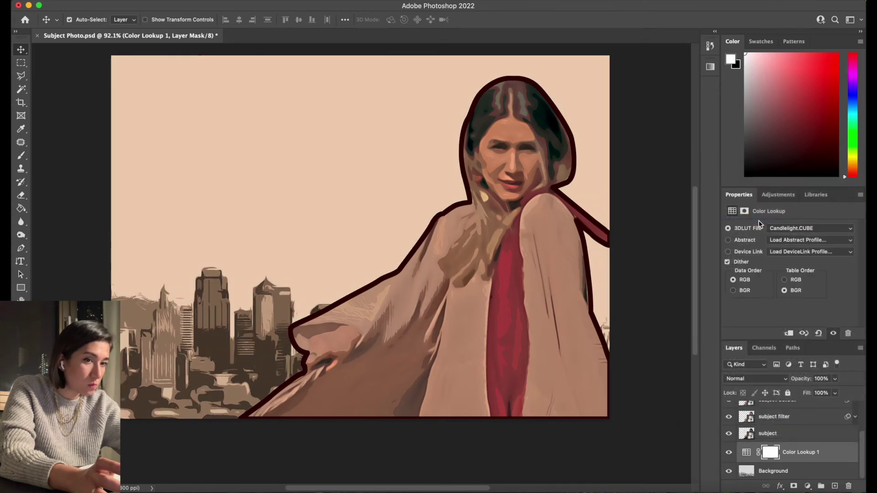
left_click(792, 229)
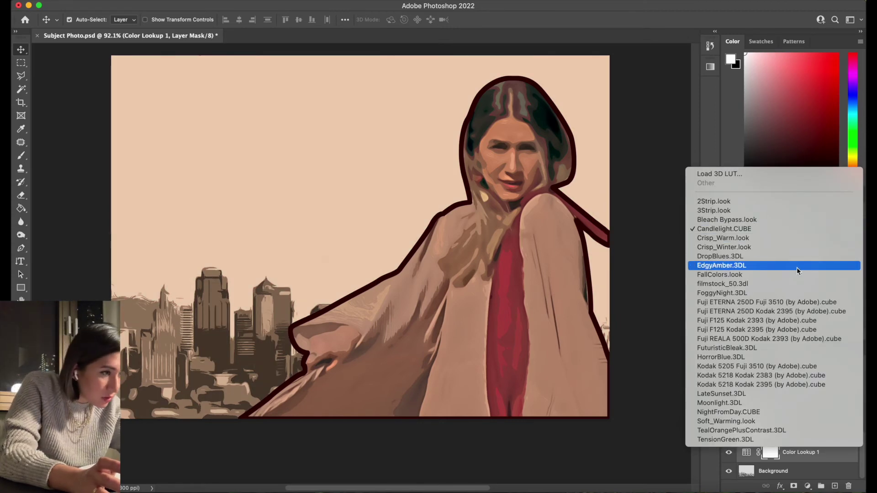
left_click(736, 393)
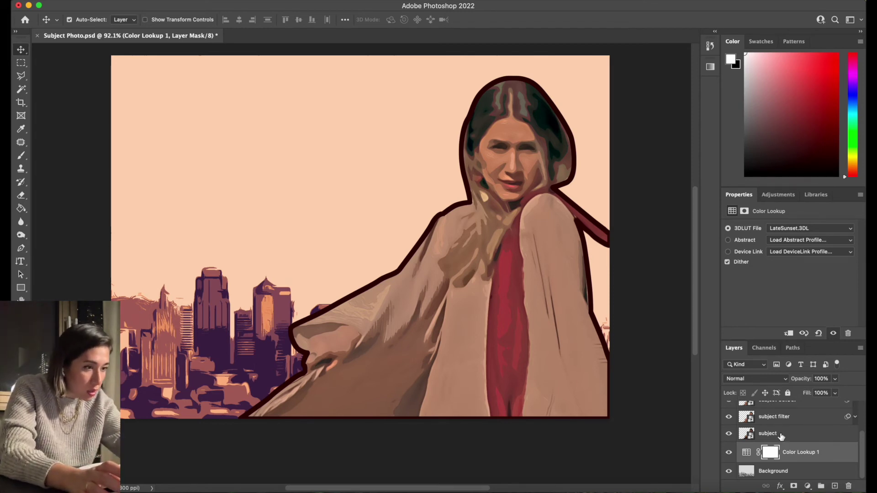
- Add a Color Lookup adjustment layer above the subject filter layer and load the Crisp_Warm.look 3D LUT
left_click(781, 435)
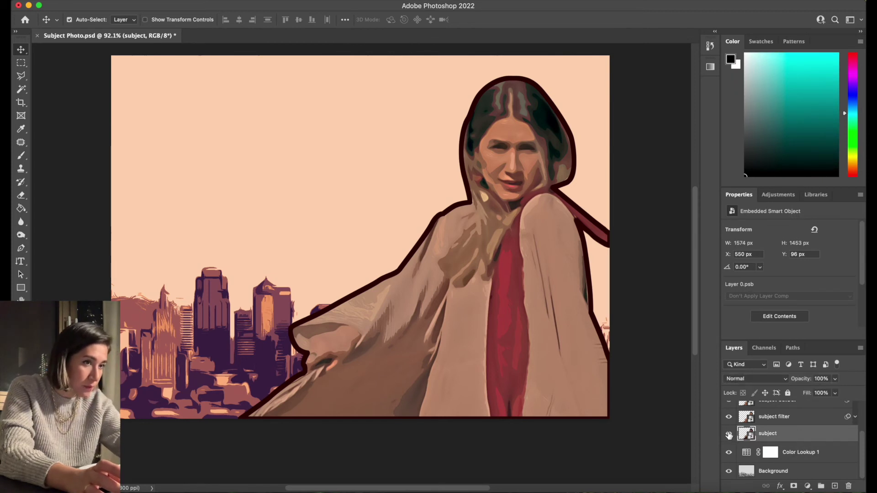
scroll(758, 435, "up", 2)
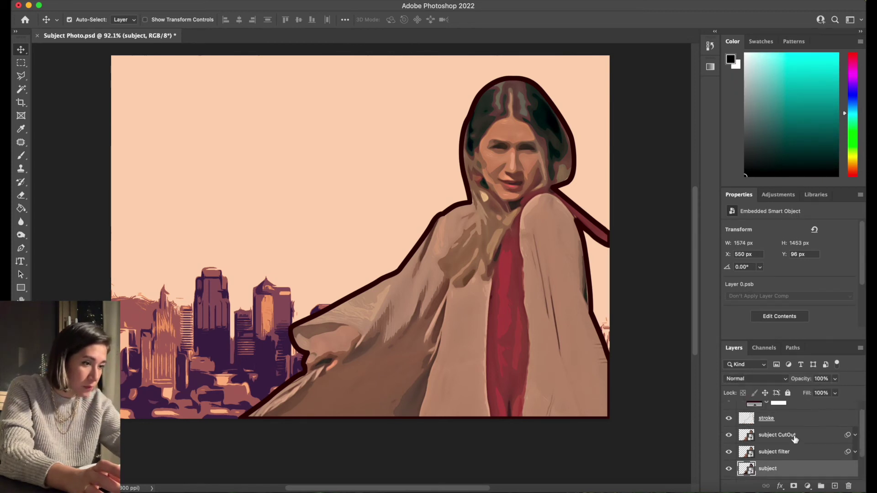
left_click(792, 436)
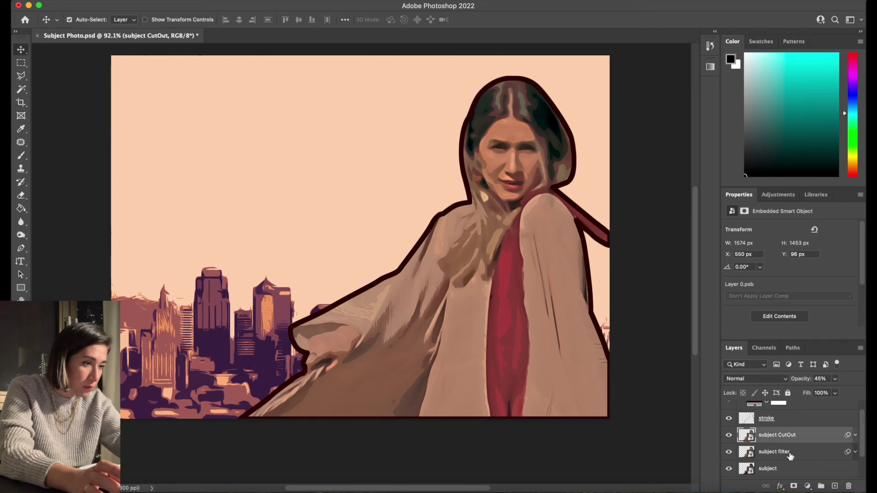
left_click(792, 453)
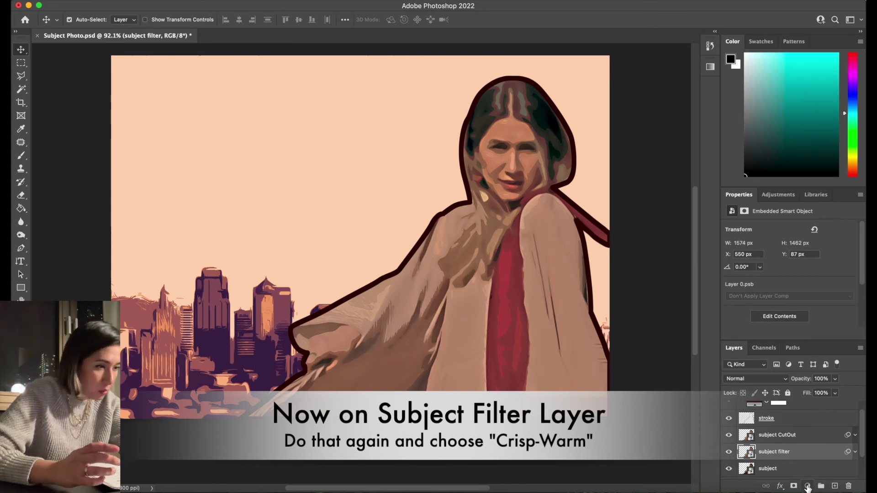
left_click(808, 486)
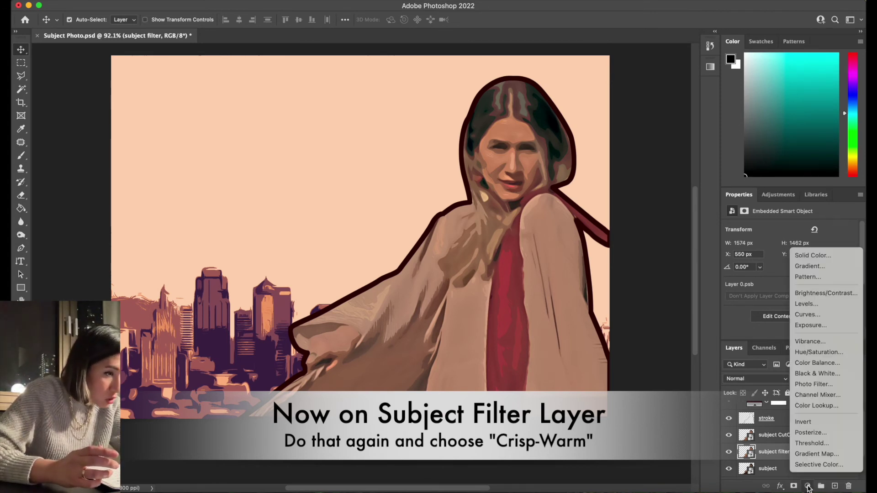
left_click(811, 406)
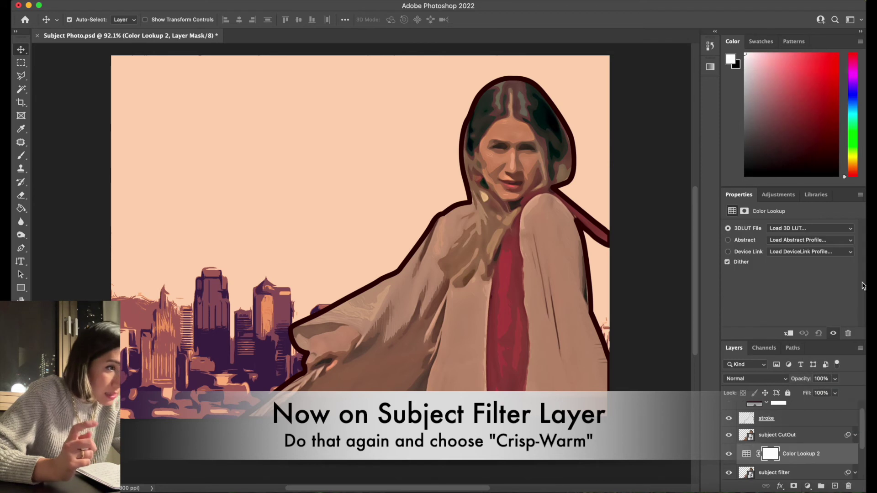
left_click(810, 228)
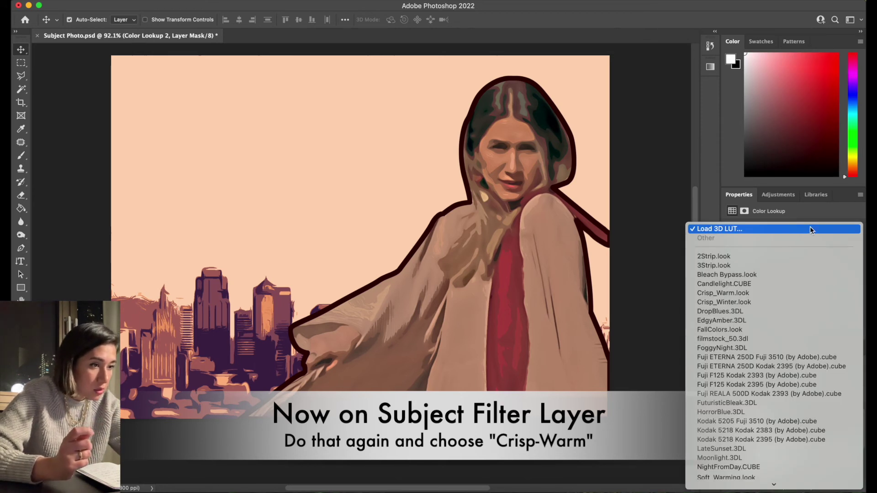
scroll(770, 484, "down", 1)
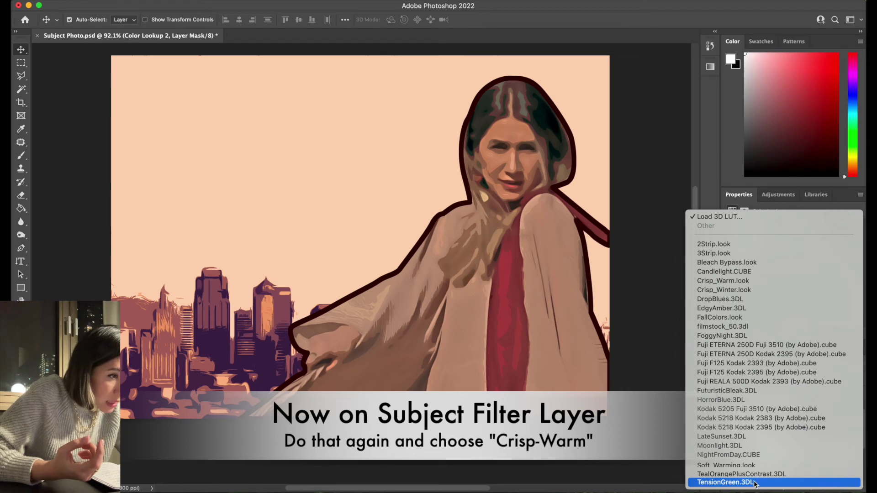
left_click(752, 281)
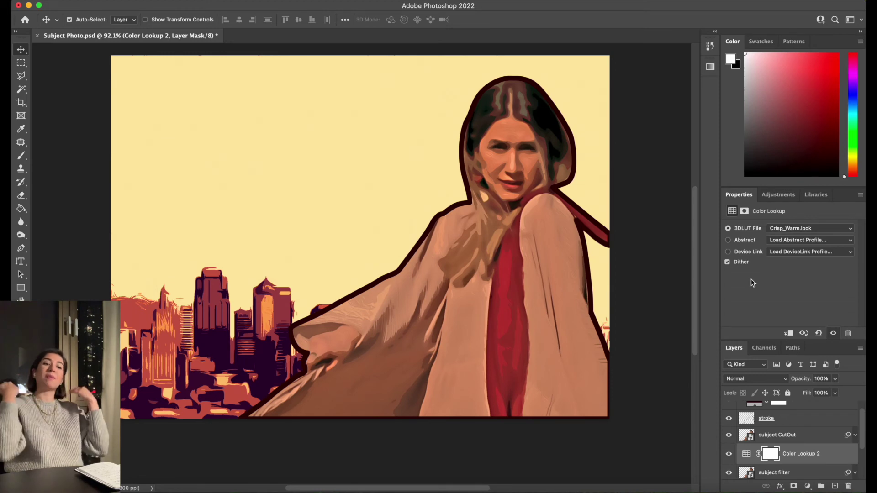
- Clip the Crisp_Warm Color Lookup adjustment to the subject filter layer
scroll(571, 290, "down", 3)
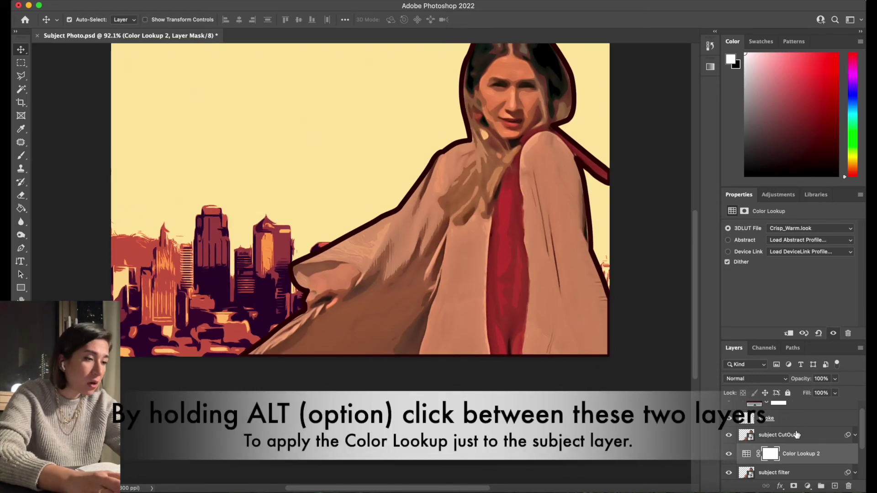
scroll(796, 436, "down", 2)
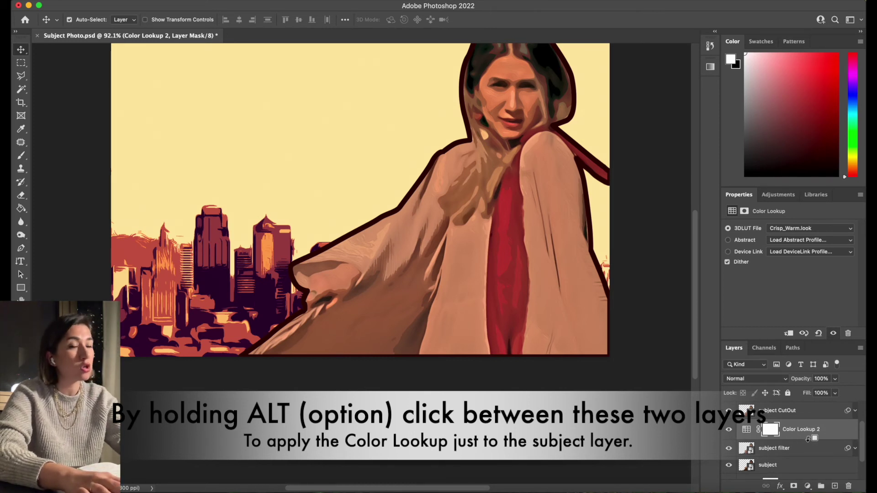
left_click(809, 438, "alt")
scroll(656, 370, "up", 2)
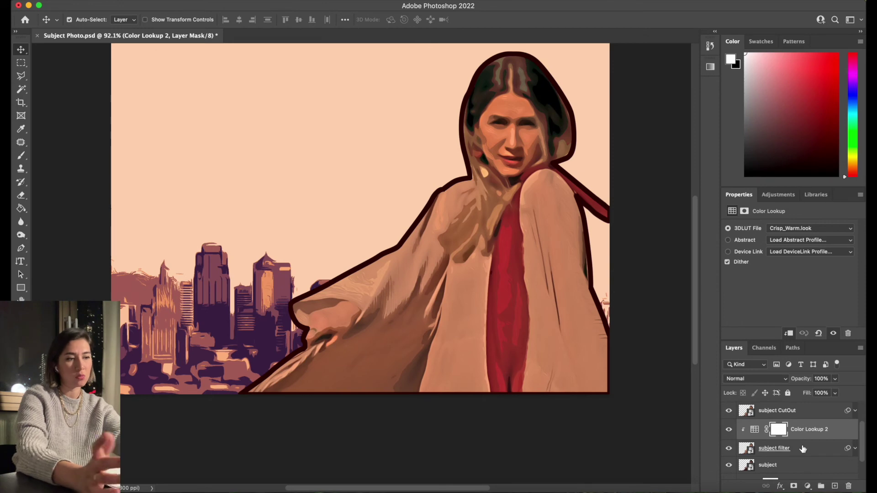
- Try the Bleach Bypass LUT on the subject's Color Lookup adjustment and return to Crisp_Warm.look
left_click(808, 228)
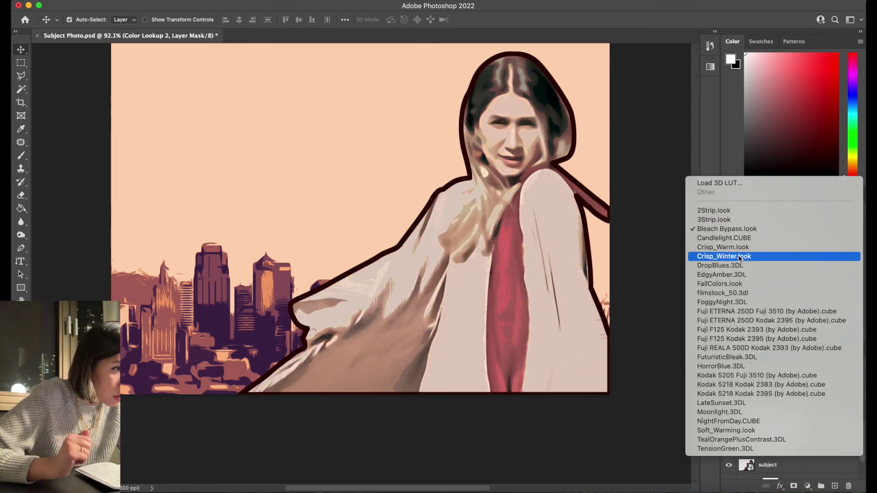
key("Escape")
left_click(809, 430)
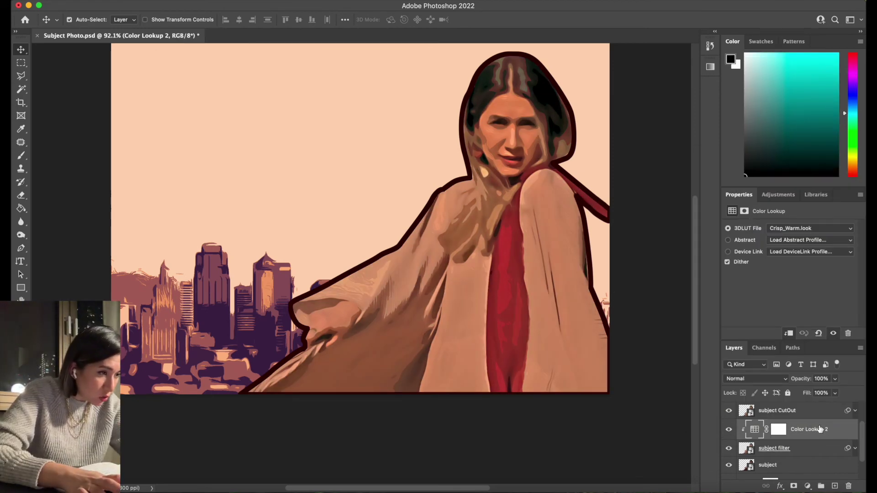
left_click(783, 430)
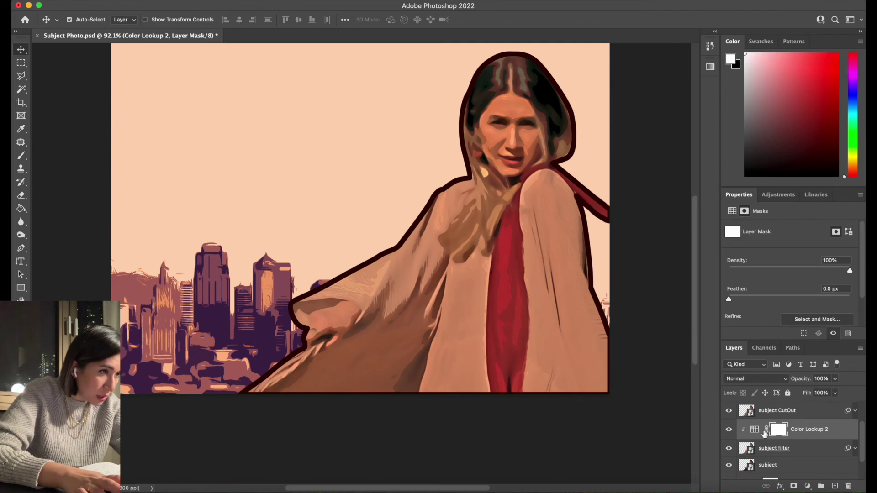
left_click(754, 430)
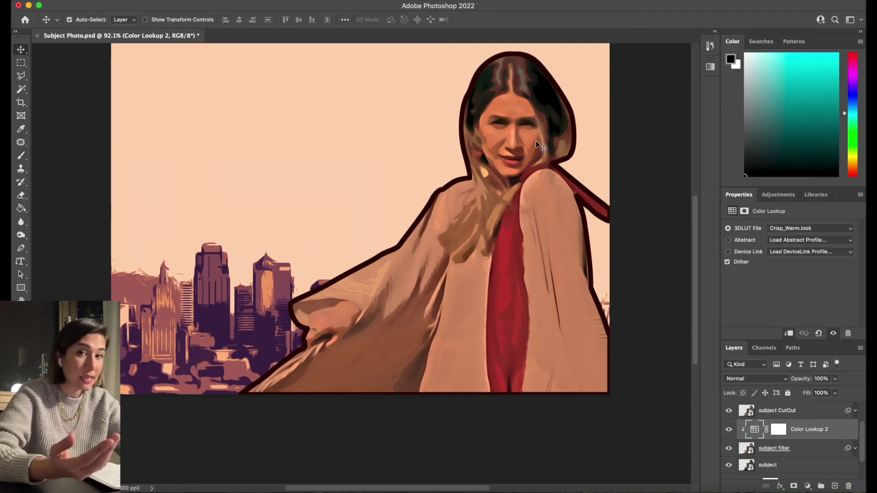
- Lower the opacity of the subject's Color Lookup adjustment layer to 87%
left_click(834, 381)
mouse_move(834, 392)
left_mouse_down()
mouse_move(773, 393)
mouse_move(830, 396)
left_mouse_up()
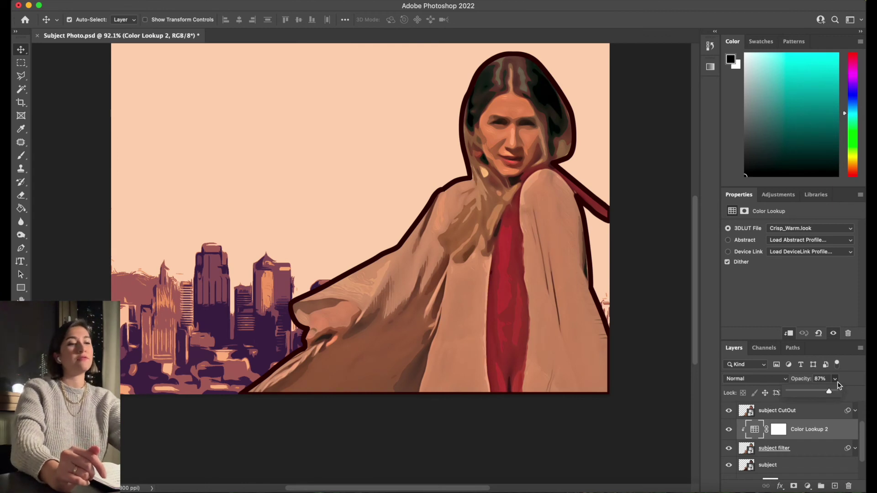
left_click(837, 384)
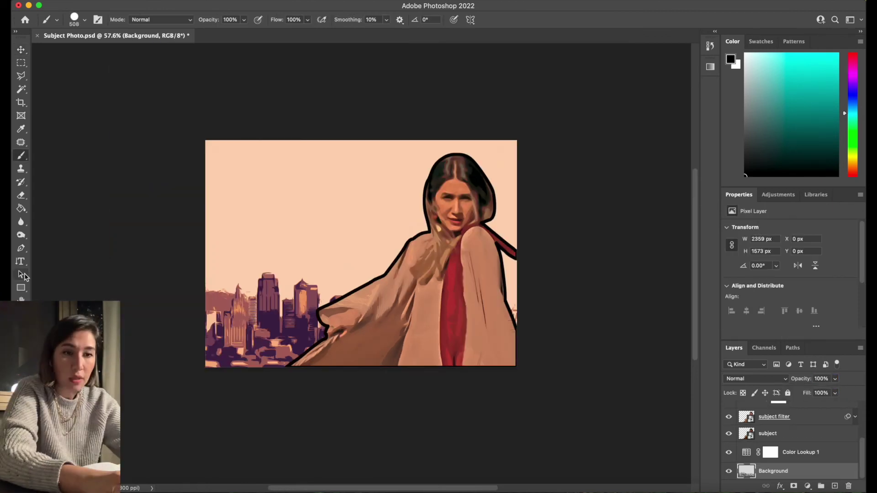
- Draw a black ellipse about 2168 by 1268 px directly above the Background layer and center it roughly on the canvas
left_click(21, 288)
left_click(58, 295)
left_click_drag(213, 157, 532, 343)
key("v")
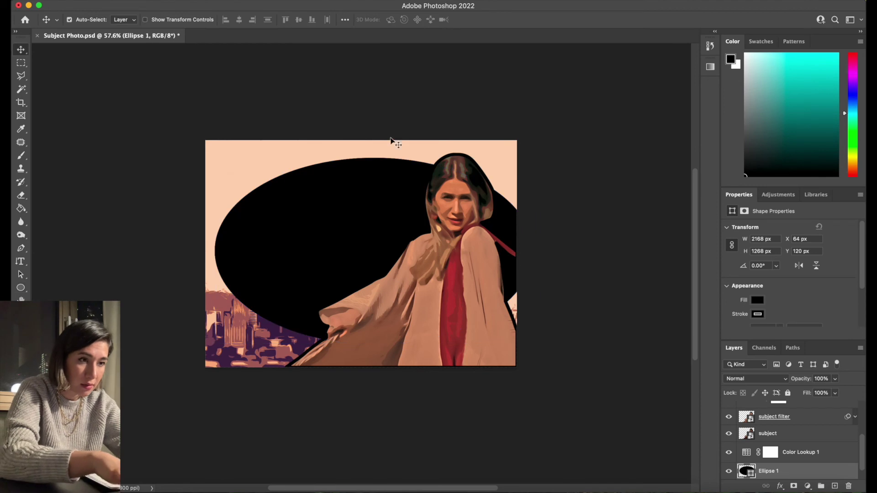
left_click_drag(391, 180, 375, 182)
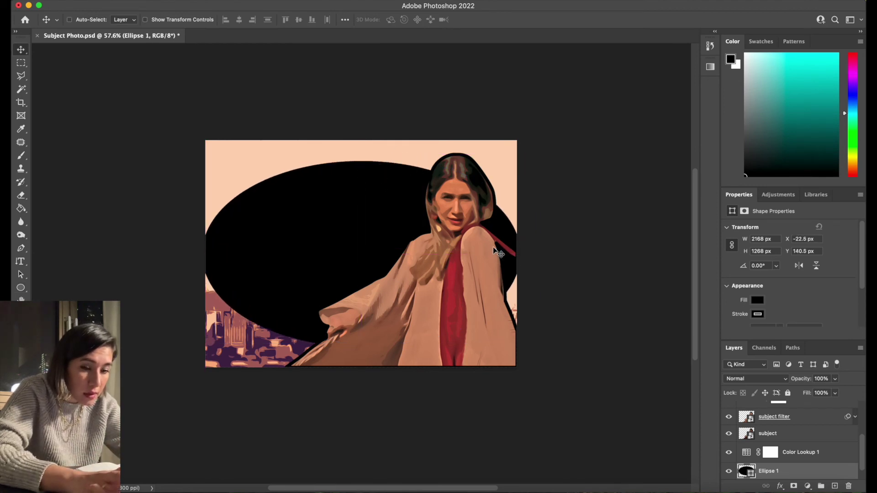
- Transform the ellipse to fit the canvas width and stretch it vertically, to about 2124 by 1346 px
key("super+t")
mouse_move(520, 254)
left_mouse_down()
mouse_move(529, 254)
mouse_move(517, 253)
left_mouse_up()
left_click_drag(201, 251, 205, 253)
mouse_move(361, 164)
left_mouse_down()
mouse_move(362, 144)
mouse_move(362, 154)
left_mouse_up()
mouse_move(362, 344)
left_mouse_down()
mouse_move(361, 359)
mouse_move(362, 350)
left_mouse_up()
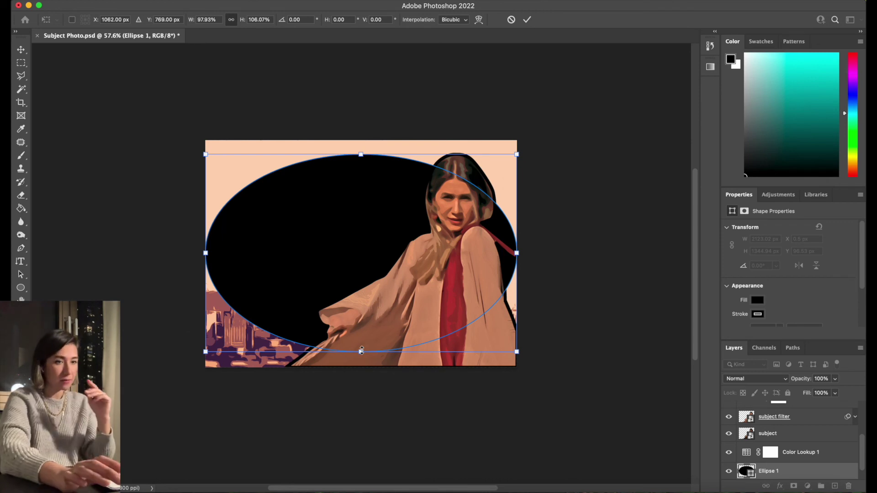
key("Return")
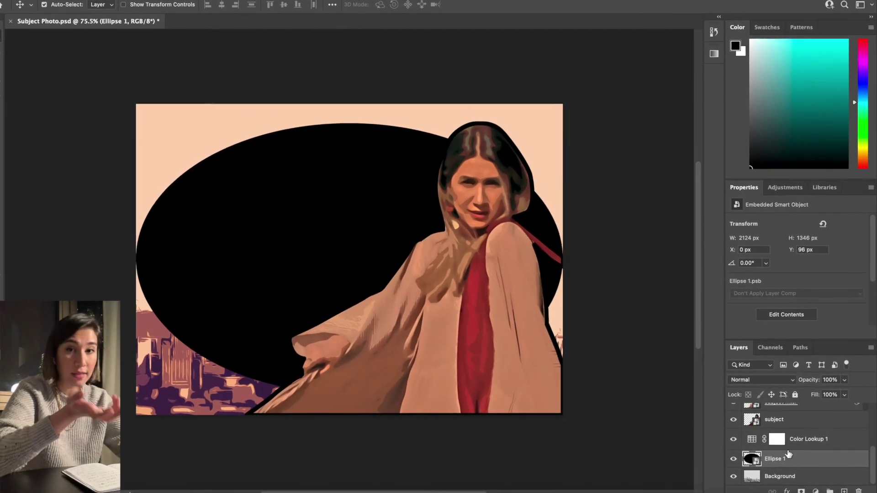
- Set the ellipse layer's blend mode to Soft Light and its opacity to 36%, and deselect the layer
left_click(793, 378)
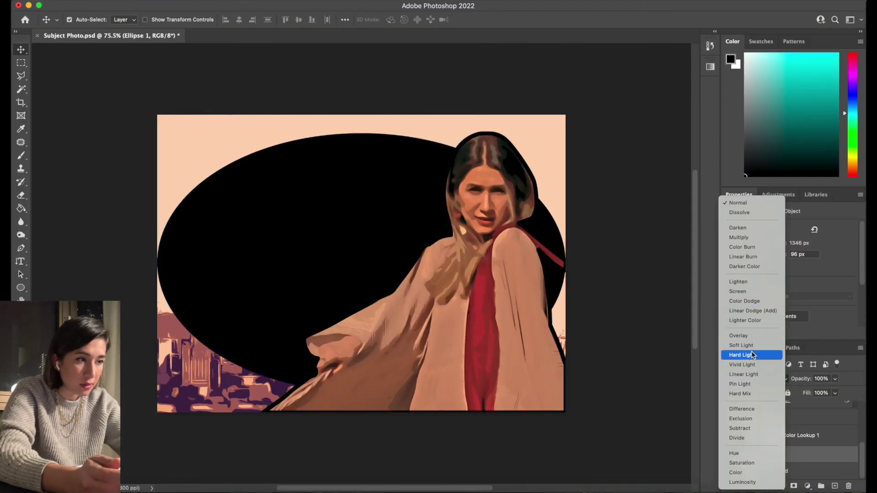
left_click(751, 345)
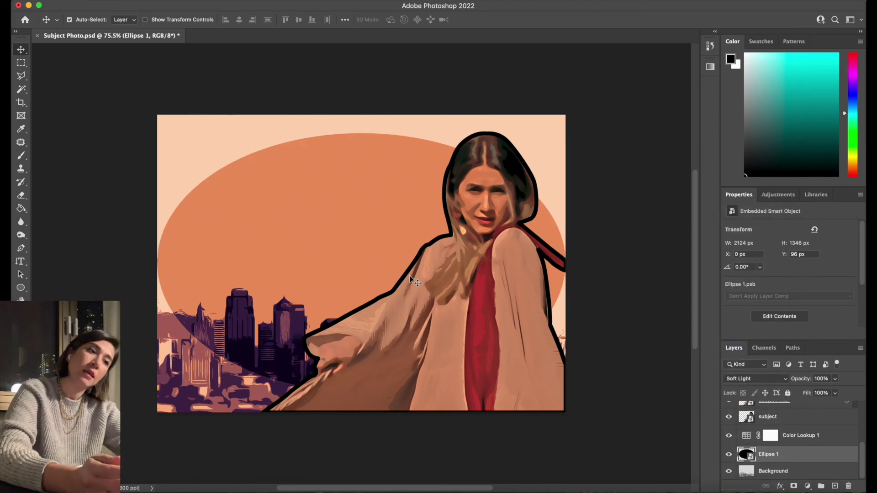
left_click(833, 378)
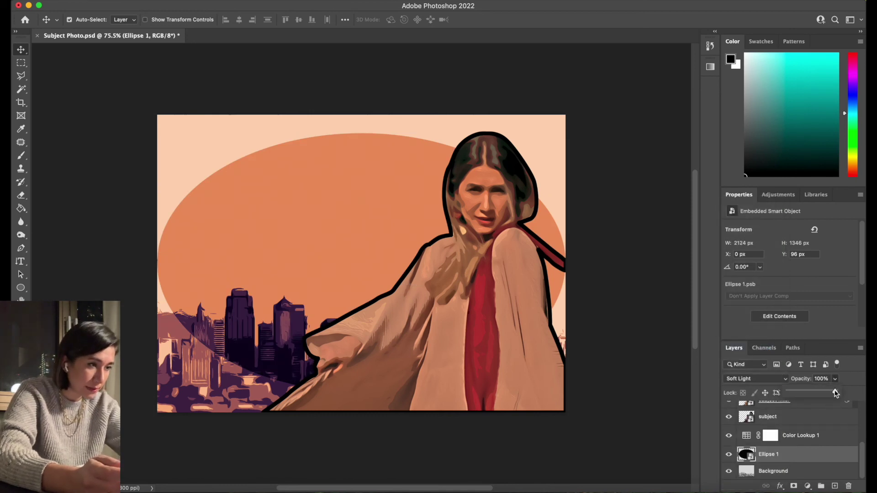
left_click_drag(837, 391, 805, 392)
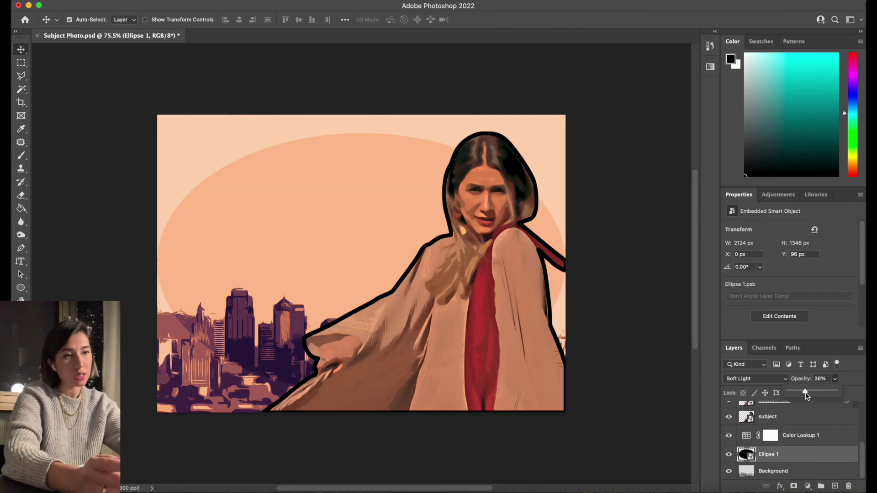
left_click(835, 380)
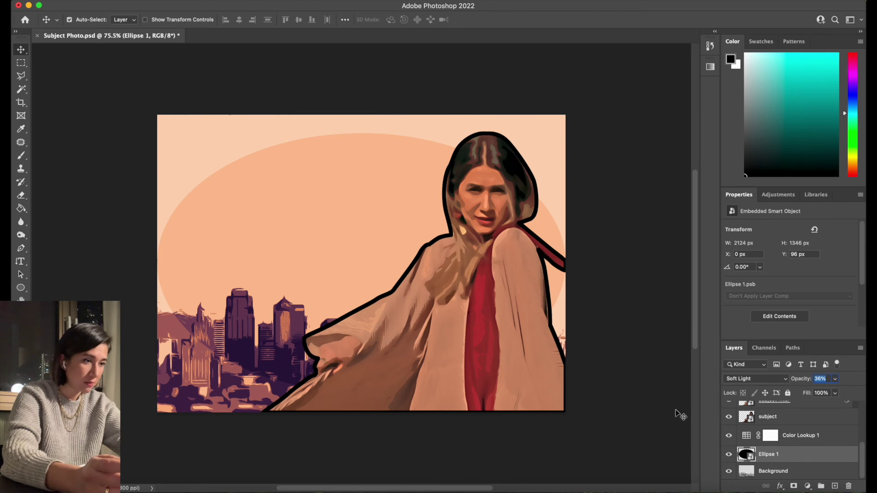
left_click(662, 386)
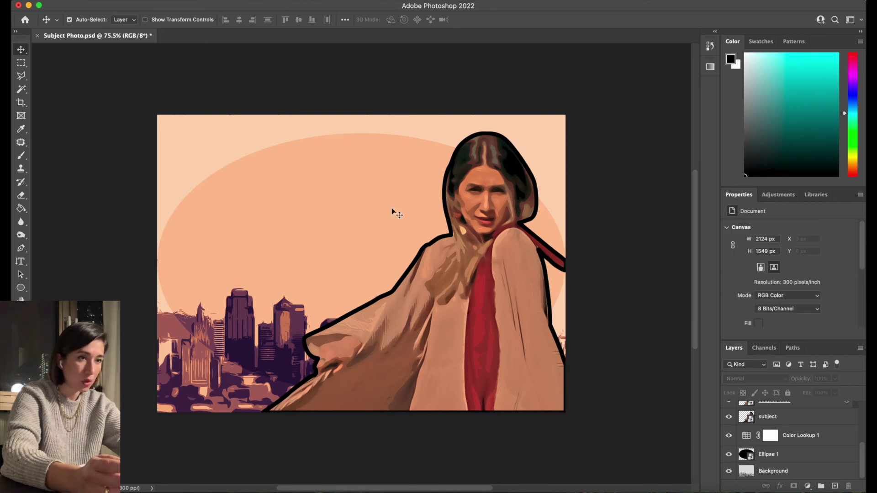
- Add a new layer above the stroke layer and move it above Color Fill 1
scroll(794, 419, "up", 5)
left_click(789, 431)
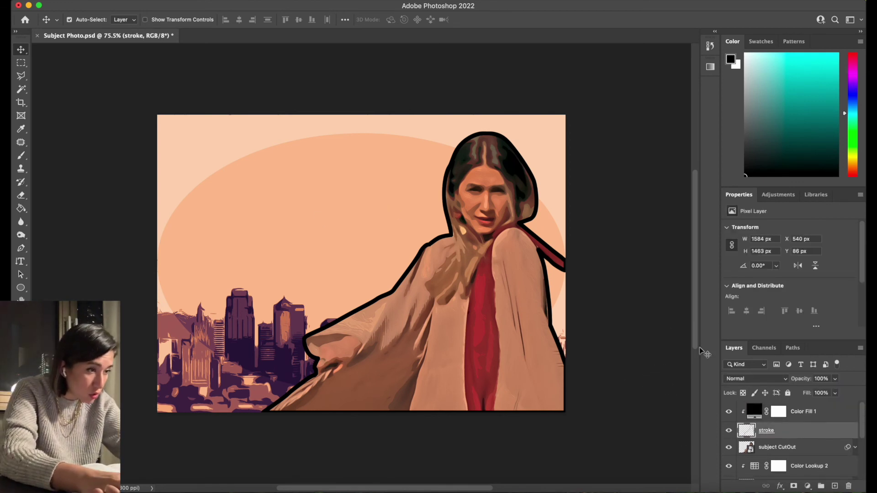
left_click(835, 485)
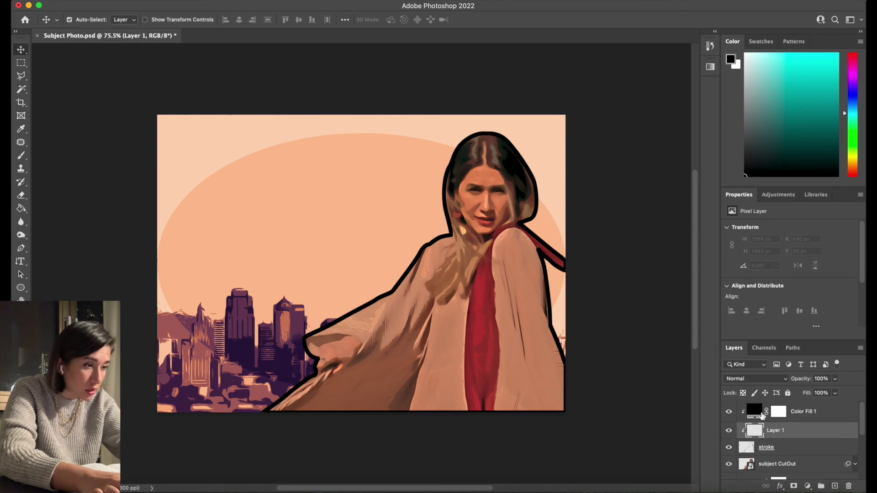
left_click_drag(776, 432, 779, 401)
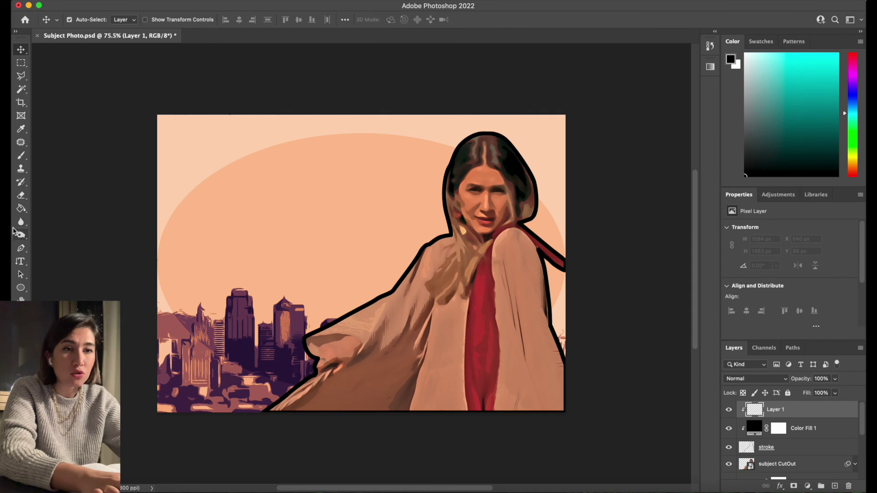
- Draw a horizontal text box over the sky left of the woman and enter "grand theft auto" on three lines
left_click(20, 261)
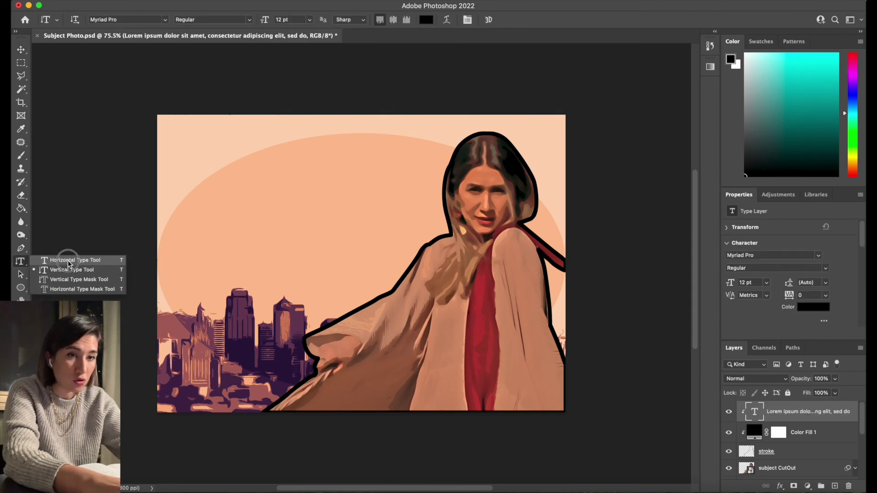
left_click(69, 261)
left_click_drag(178, 145, 371, 276)
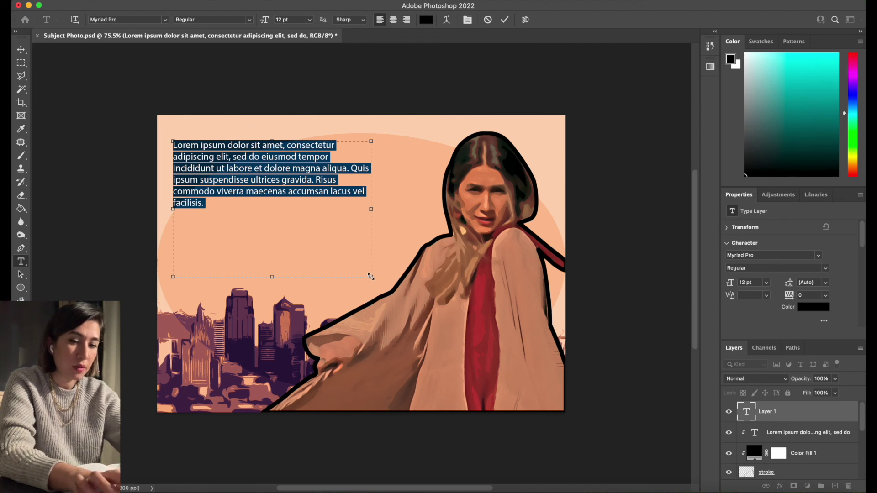
type("grand")
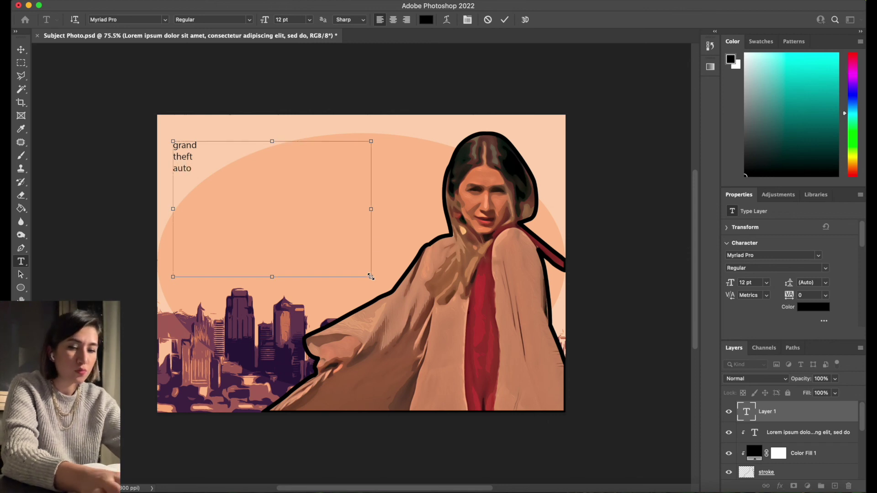
- Center-align the whole title text, try a 60 pt size, and set it to 48 pt
key("super+a")
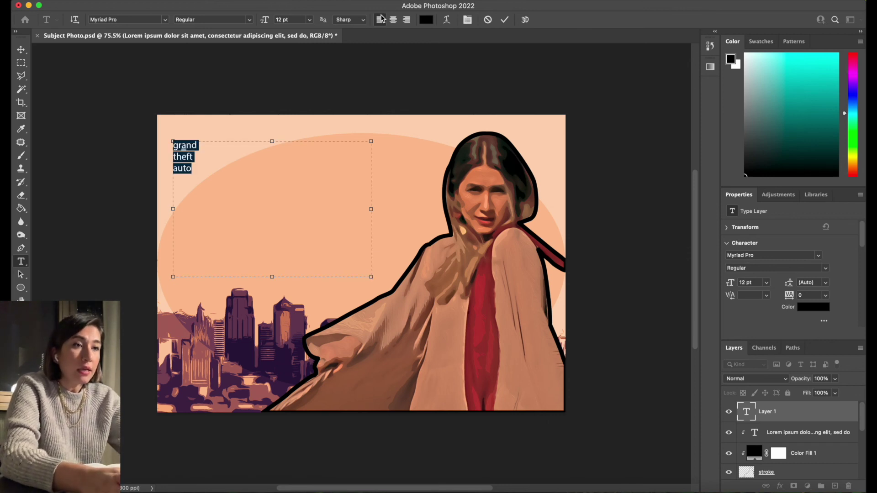
left_click(393, 20)
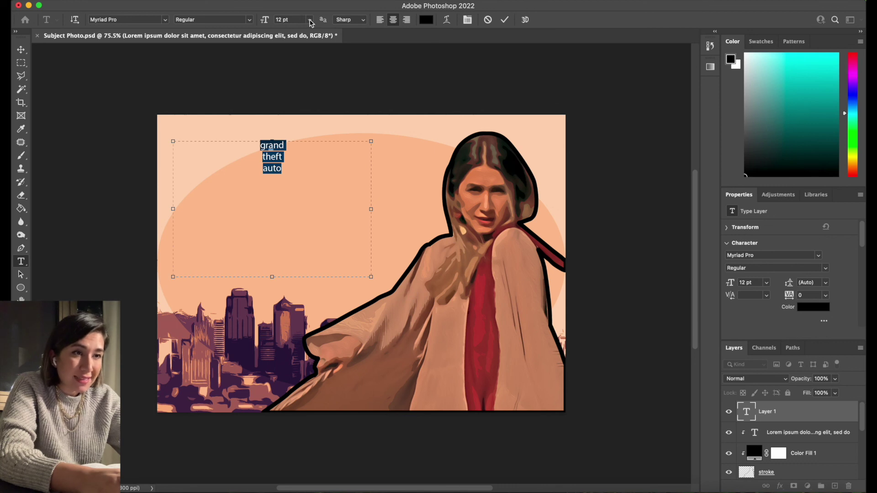
left_click(310, 20)
left_click(291, 169)
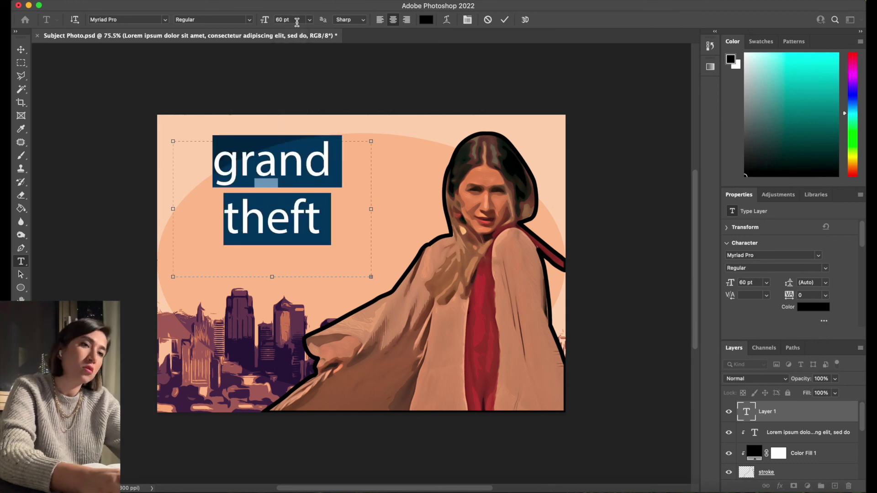
left_click(310, 21)
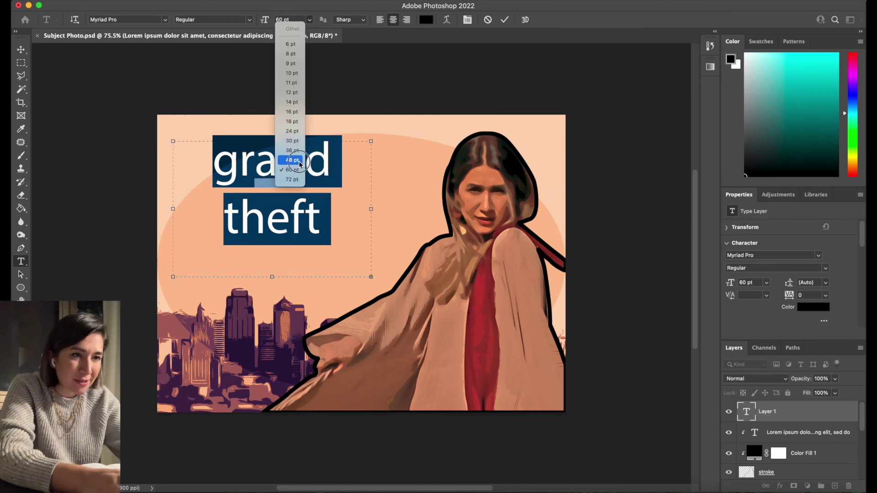
left_click(225, 54)
- Browse the font list and set the title's font to Phosphate
left_click_drag(264, 20, 252, 21)
left_click(249, 20)
left_click(127, 22)
left_click(166, 21)
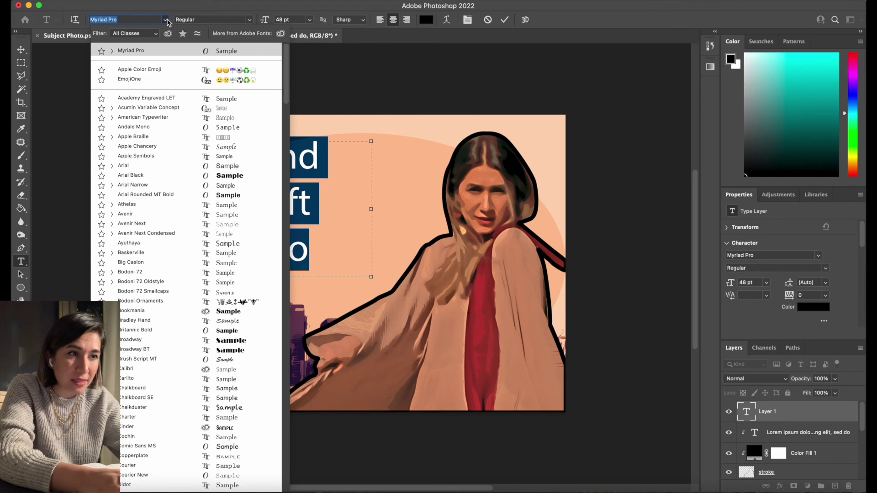
scroll(206, 246, "down", 3)
scroll(206, 248, "down", 20)
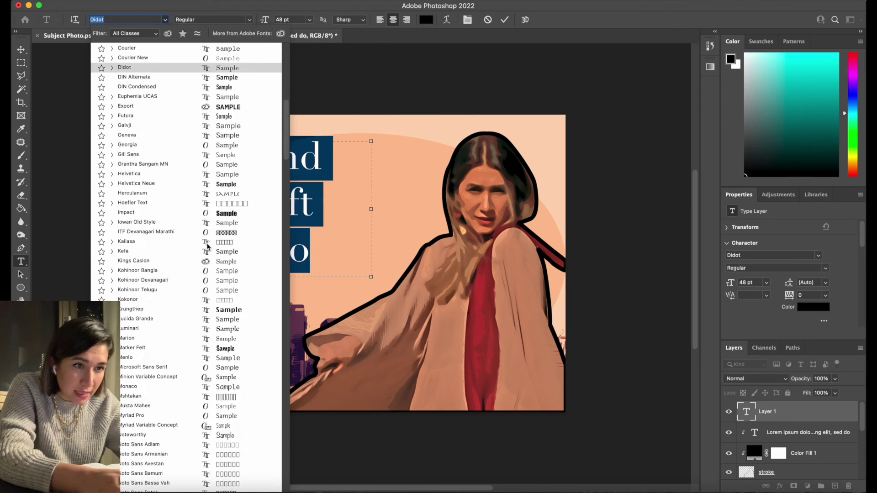
scroll(209, 247, "up", 15)
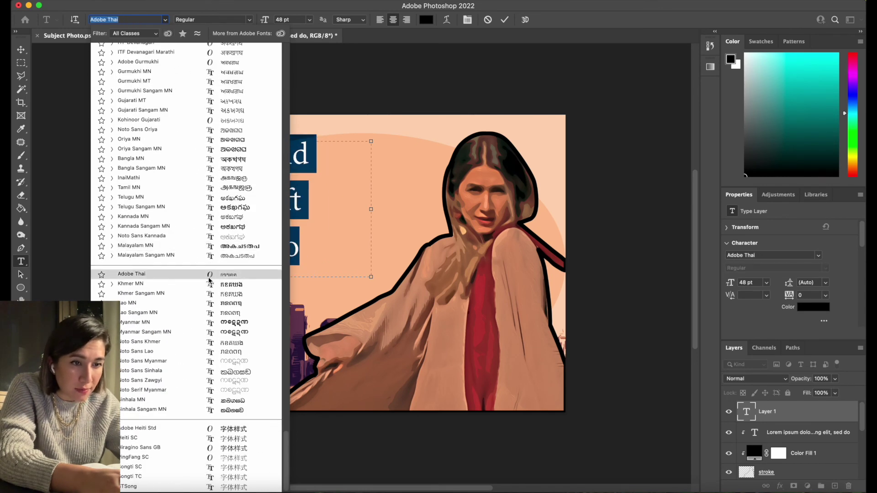
scroll(210, 281, "up", 15)
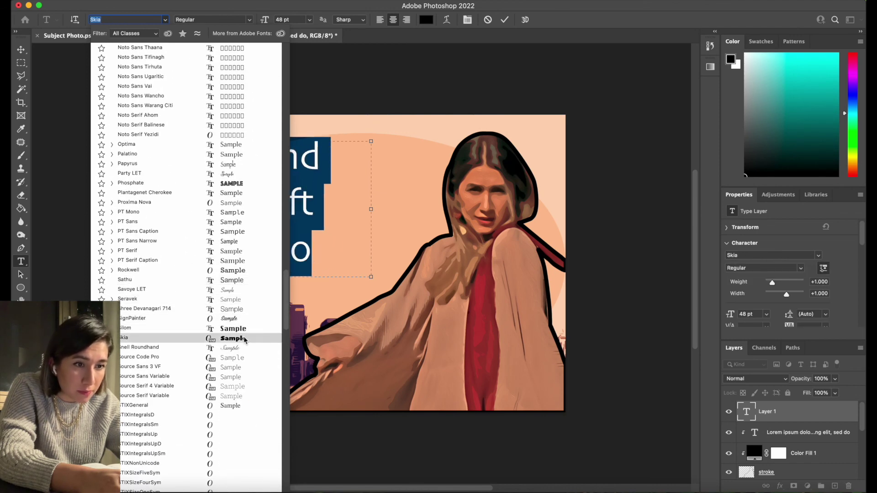
left_click(235, 183)
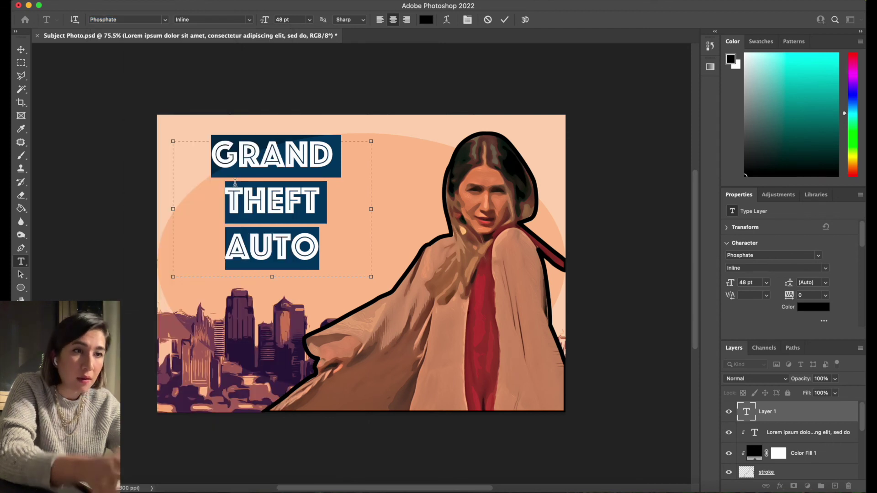
- Try the other Phosphate font style on the title and return to Inline
left_click(250, 20)
left_click(220, 22)
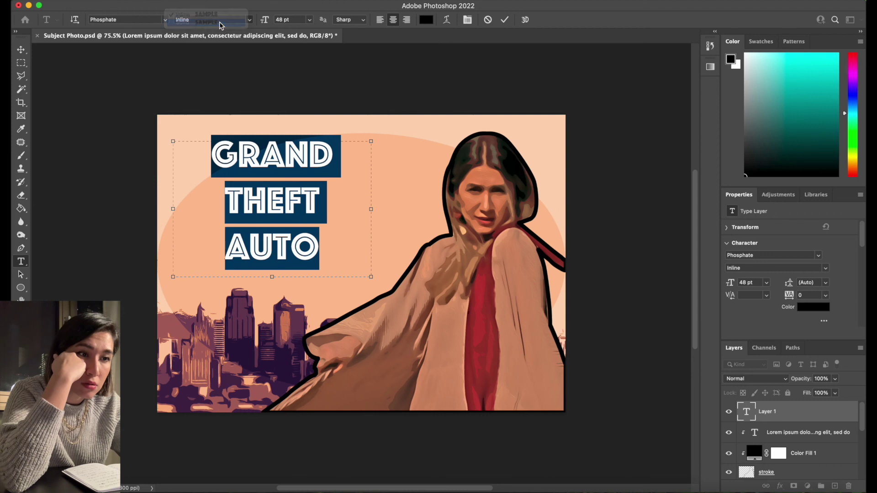
left_click(251, 20)
left_click(196, 12)
- Move the title slightly down and to the right over the ellipse
left_click(21, 49)
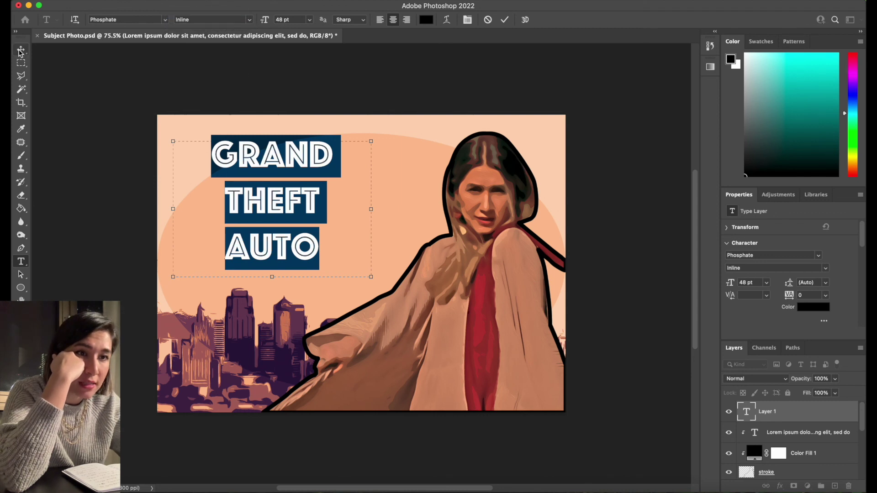
left_click_drag(271, 213, 284, 227)
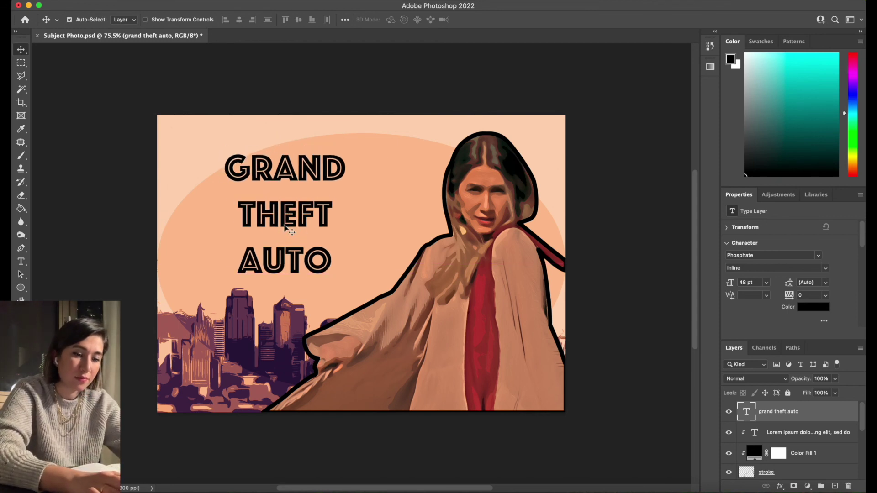
- Select the whole title text and try line spacings of 16 pt and 45 pt
double_click(286, 223)
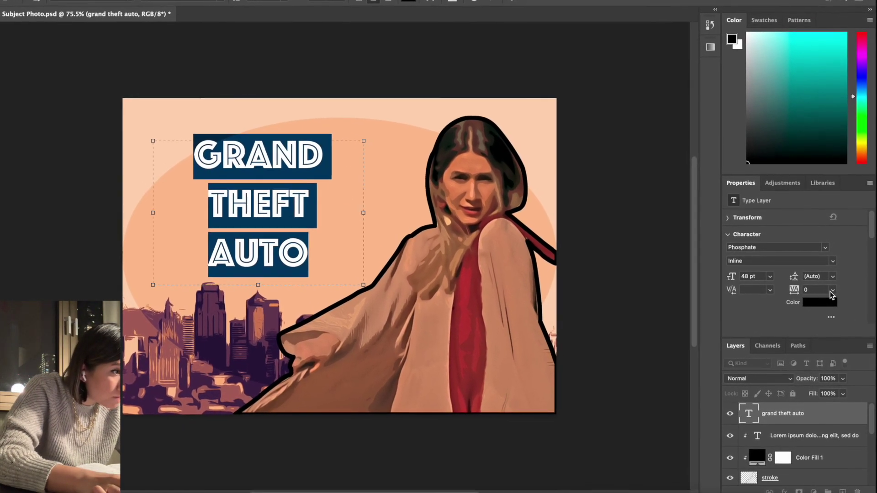
left_click(834, 278)
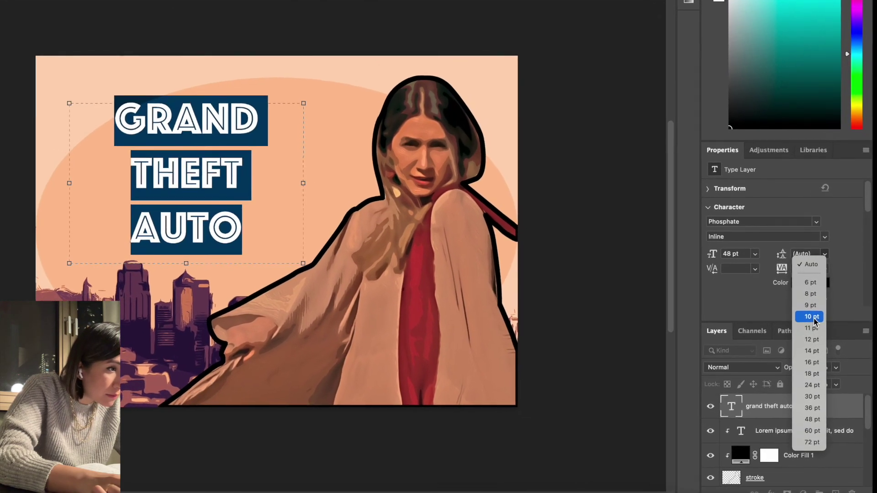
left_click(813, 363)
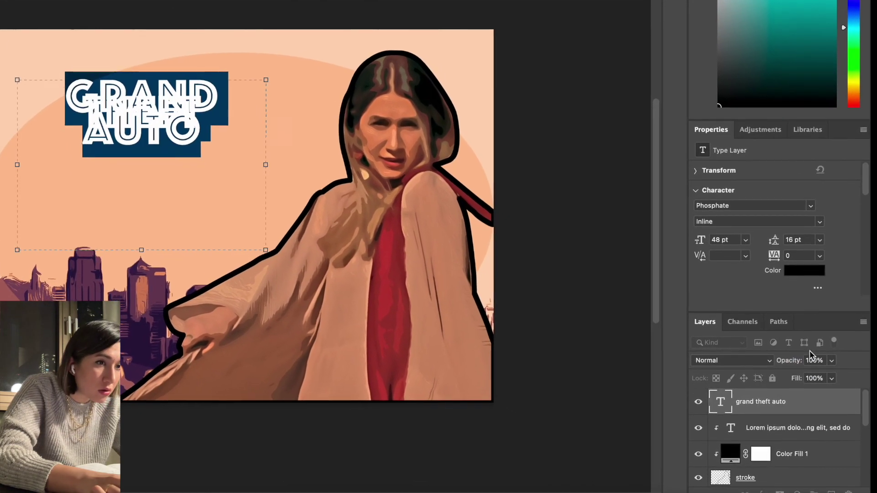
left_click(776, 242)
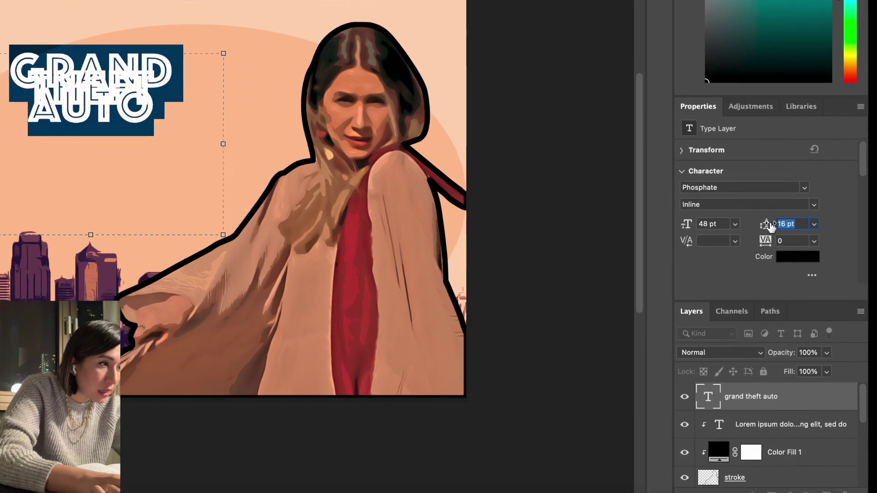
type("45")
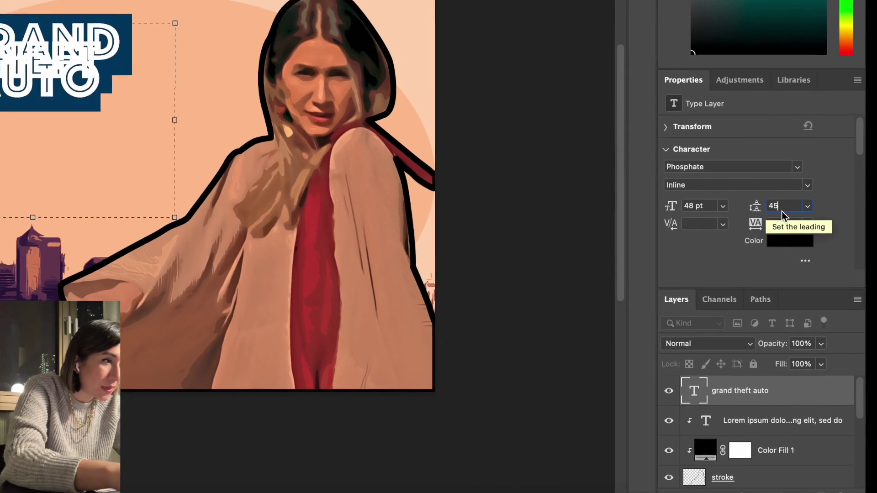
key("Return")
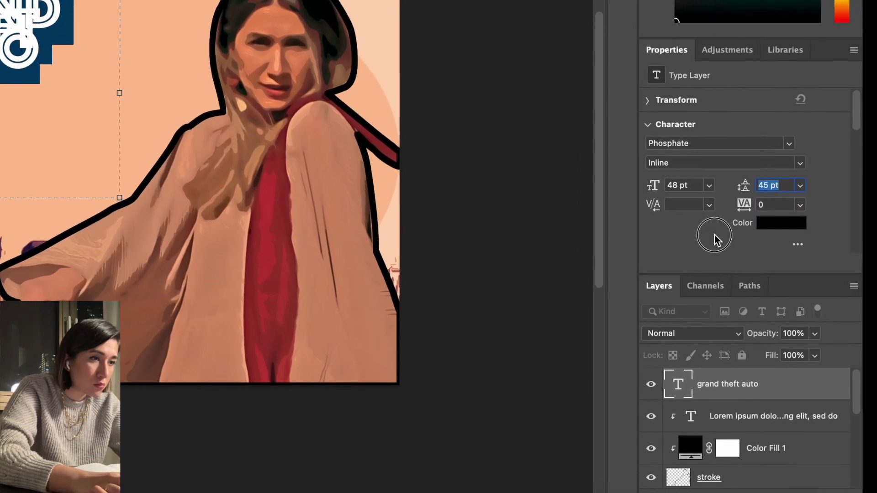
- Try 36 pt and 48 pt leading on the title text, and set it to 42 pt
left_click(801, 191)
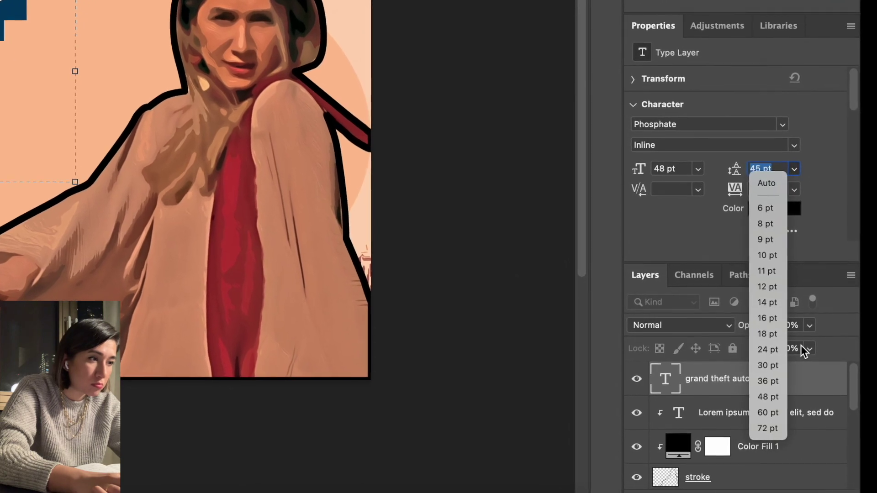
key("Escape")
type("36")
key("Return")
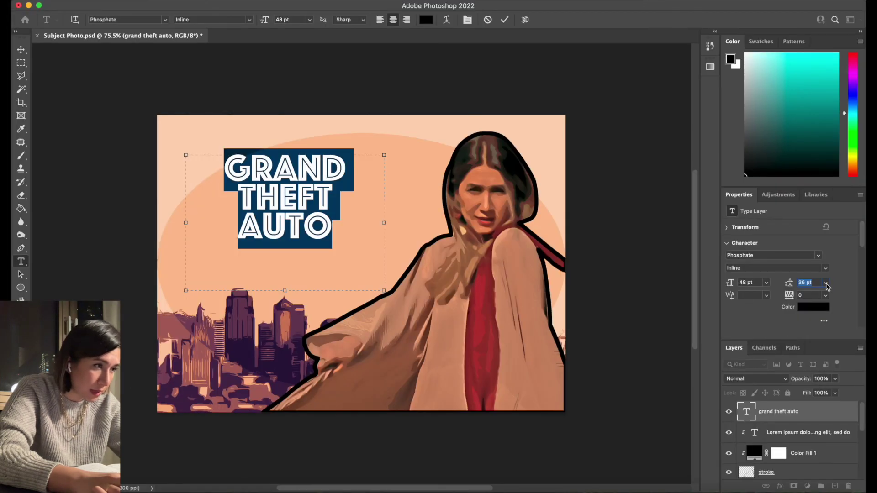
left_click(827, 287)
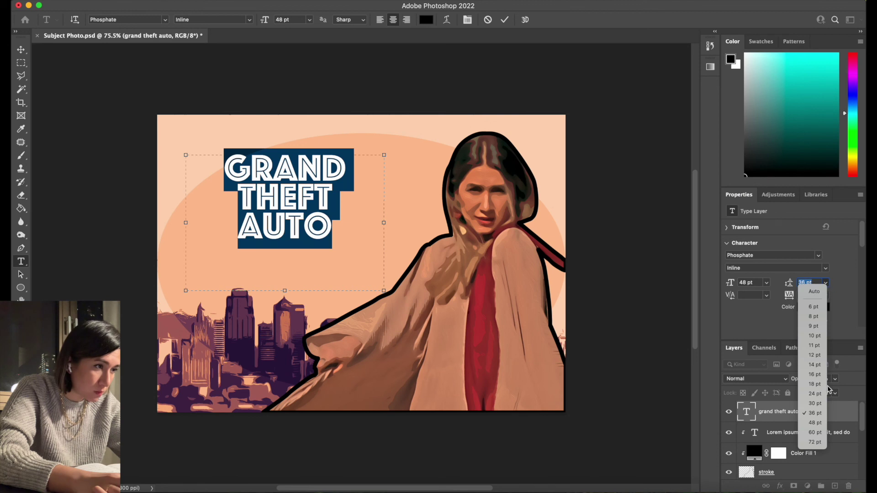
left_click(811, 423)
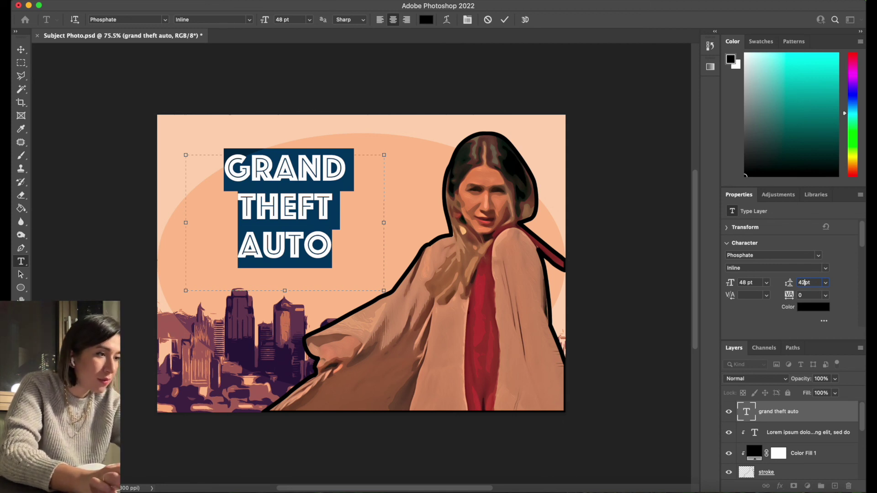
key("Return")
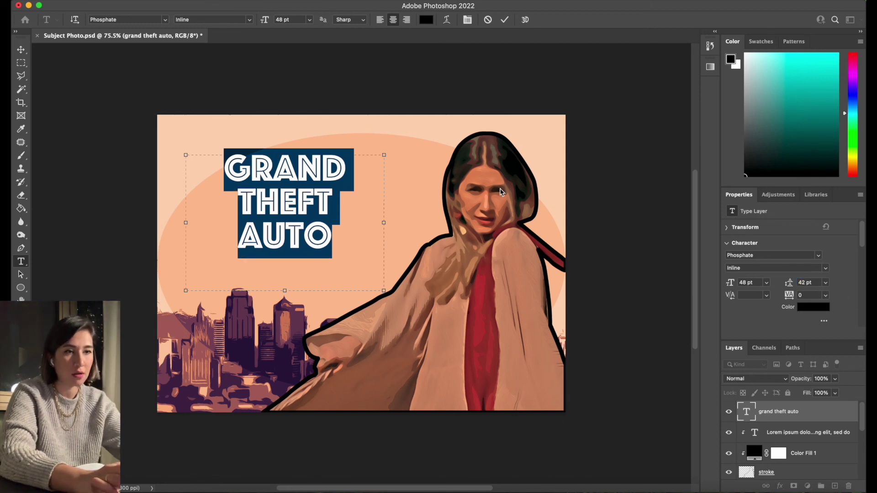
- Finish editing the title and move it down and slightly right within the ellipse, just above the skyline
key("Escape")
key("v")
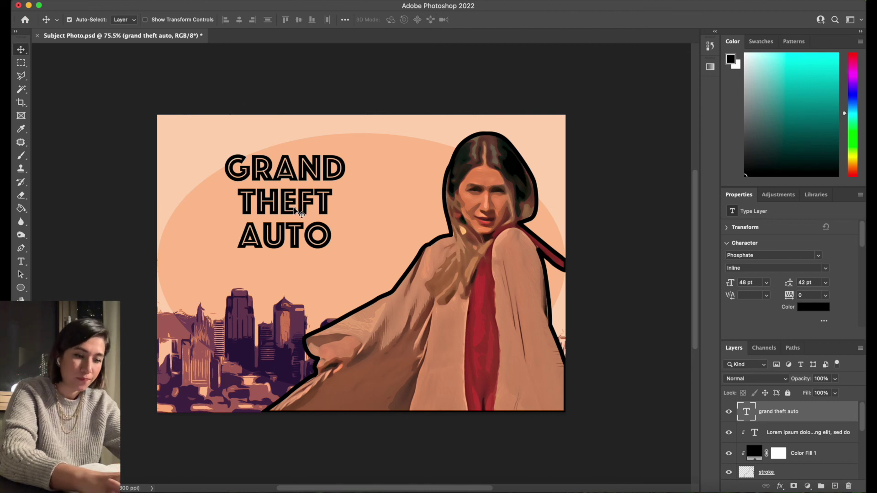
left_click_drag(300, 210, 318, 234)
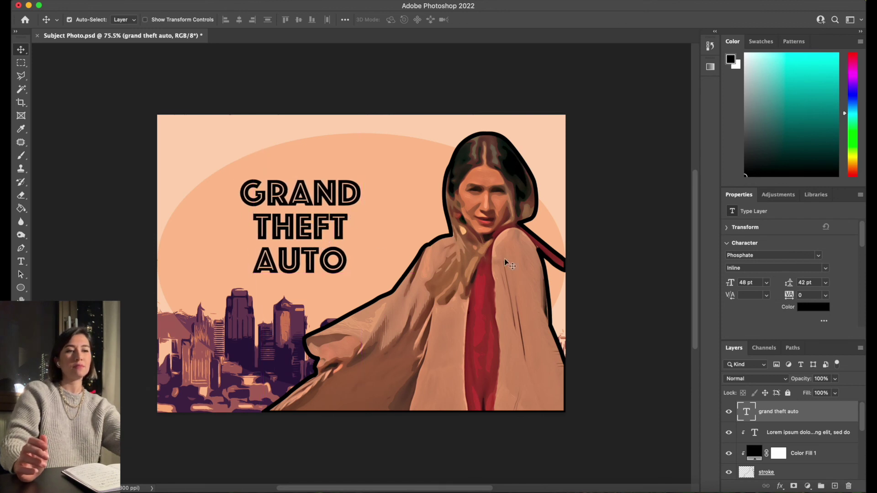